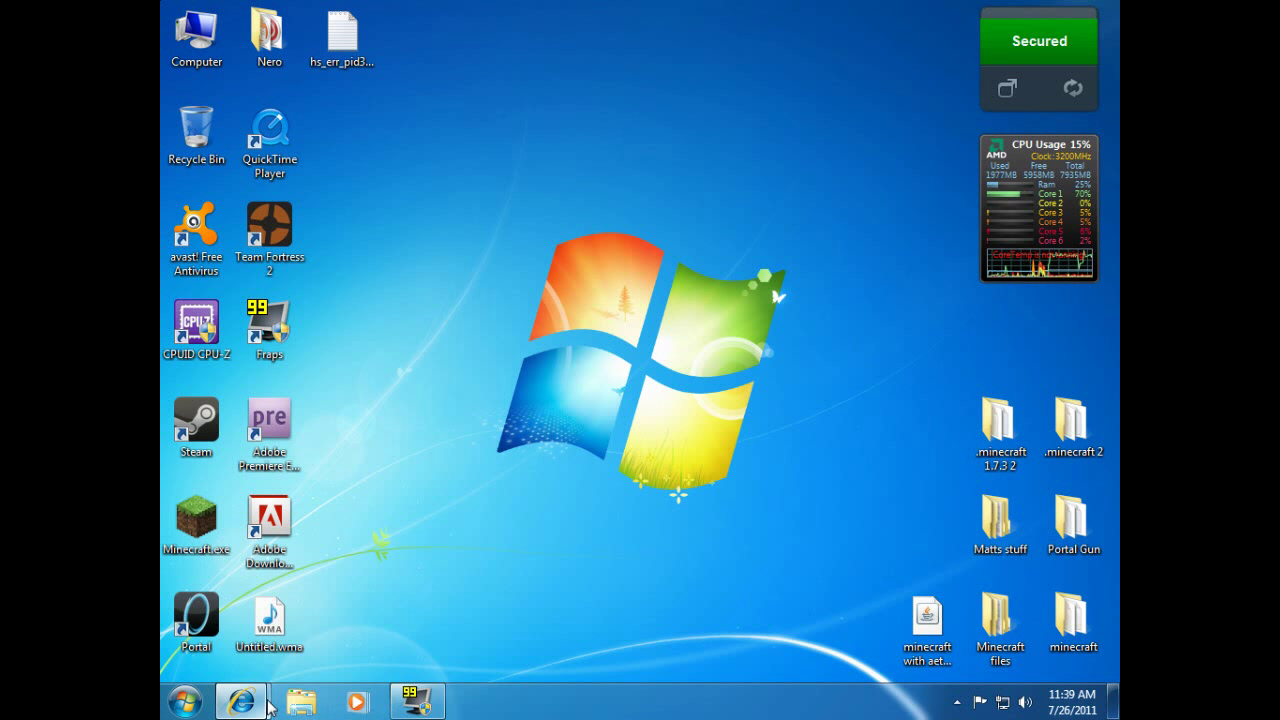
Open the Aether Collaboration Mod forum thread and find its required mods and download link
mouse_move(252, 710)
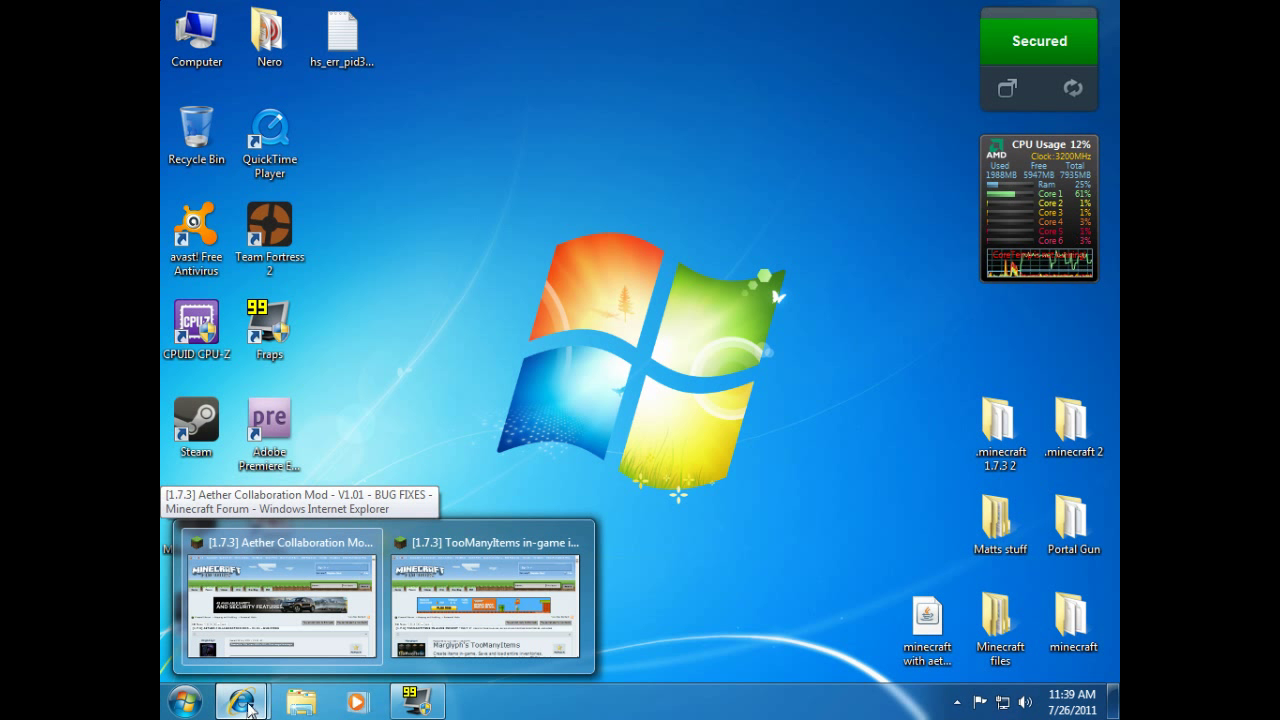
click(269, 615)
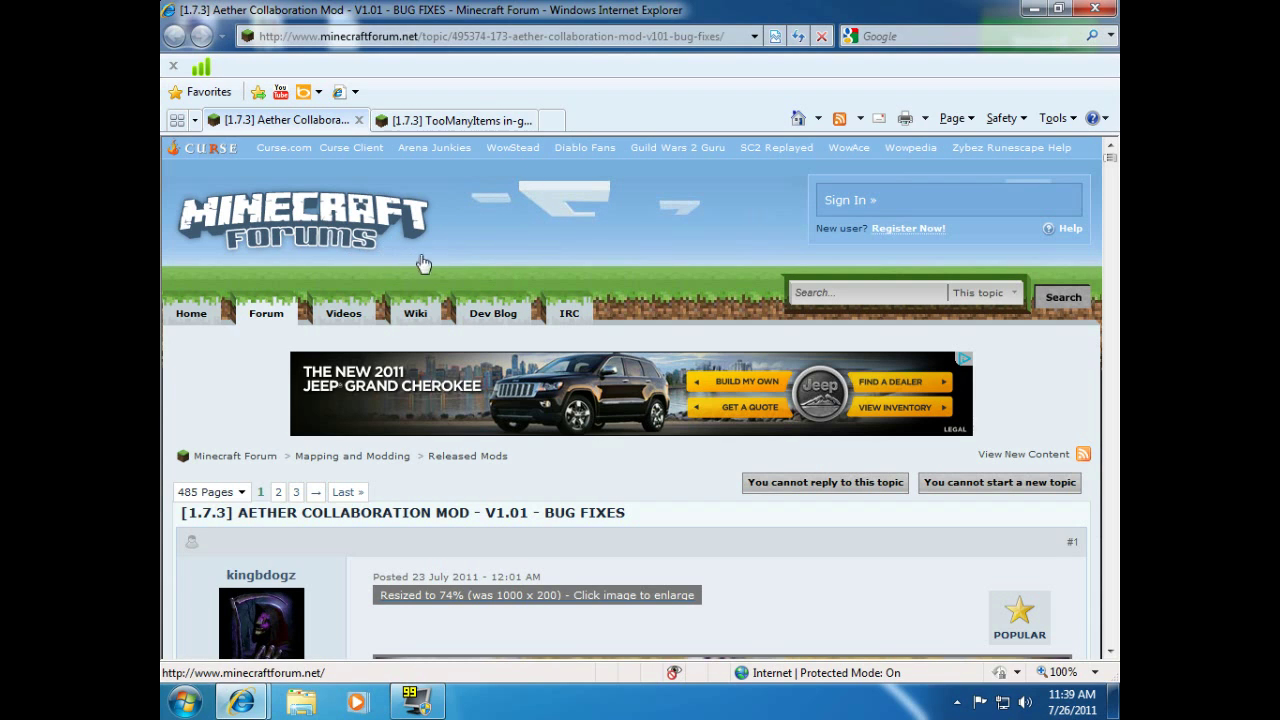
scroll(475, 238, down, 3)
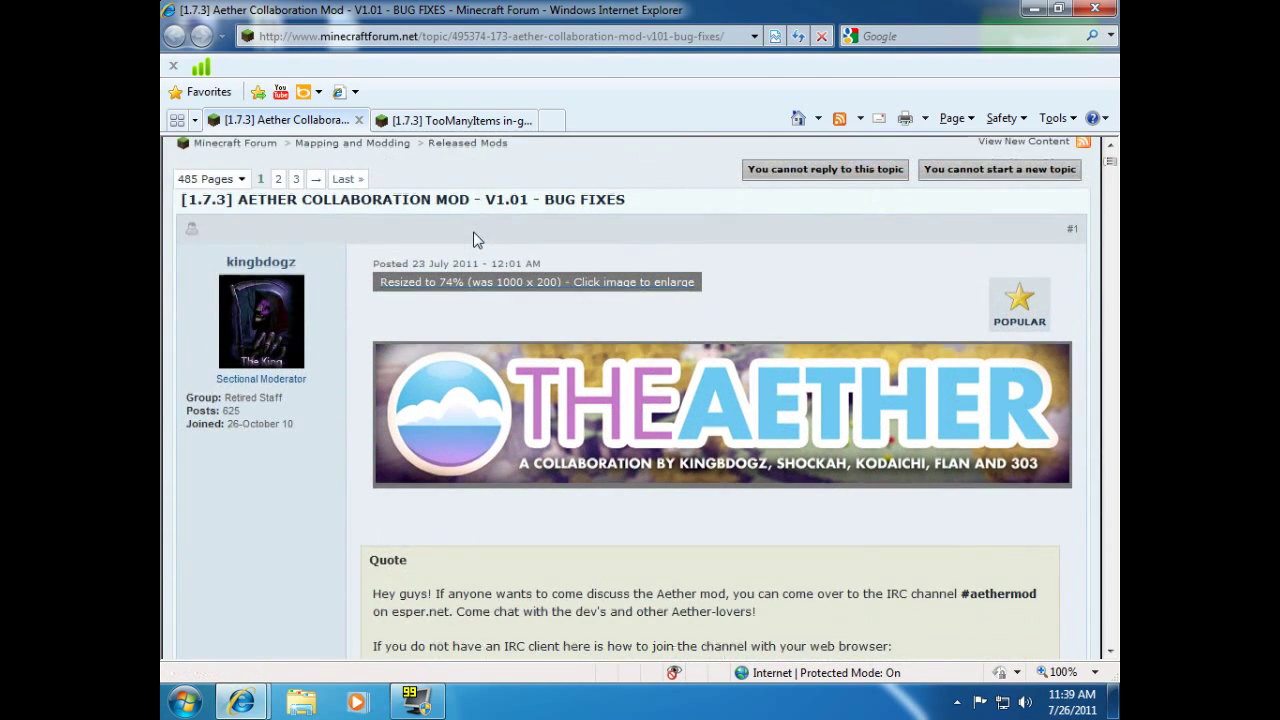
scroll(475, 240, down, 1)
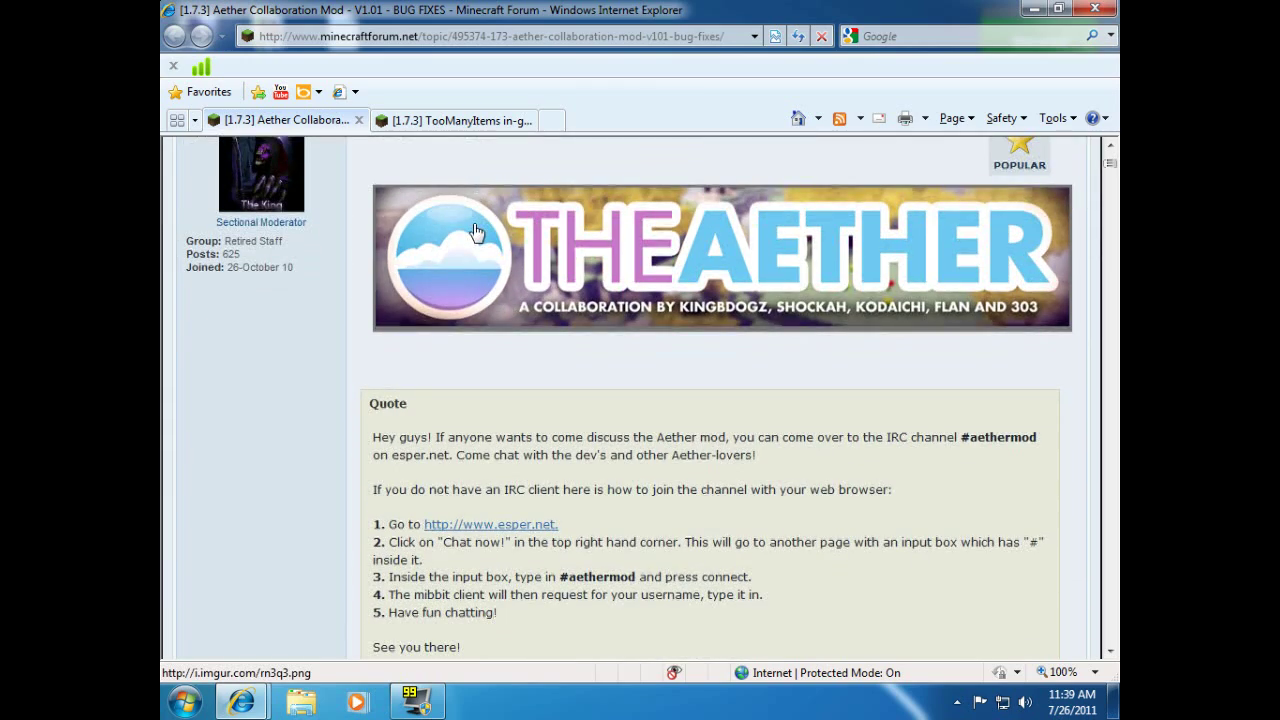
scroll(473, 229, down, 3)
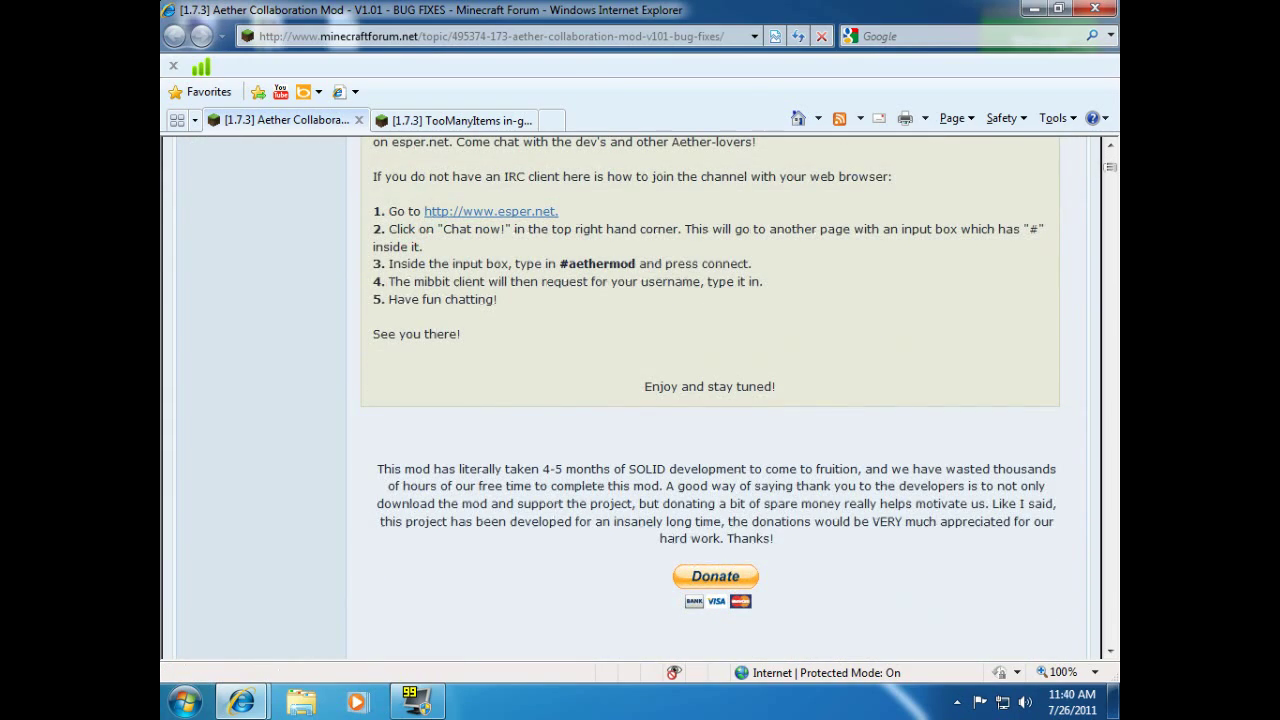
scroll(473, 237, down, 1)
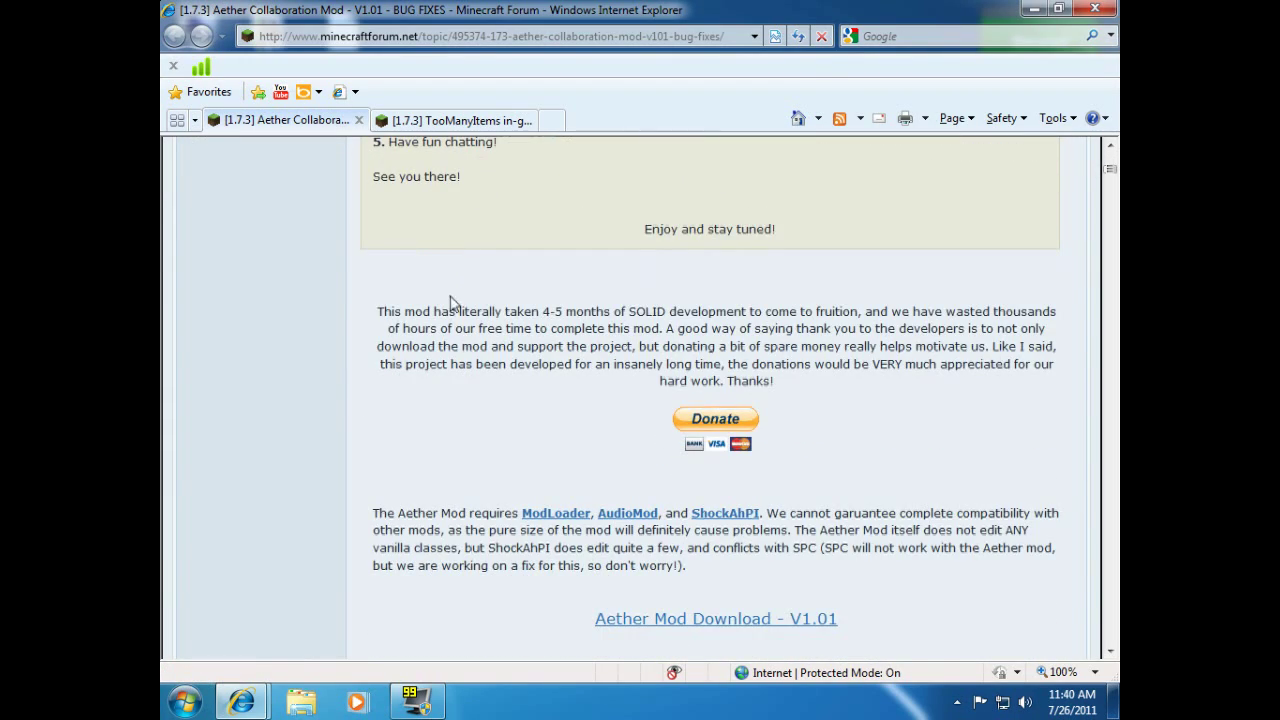
scroll(455, 304, down, 1)
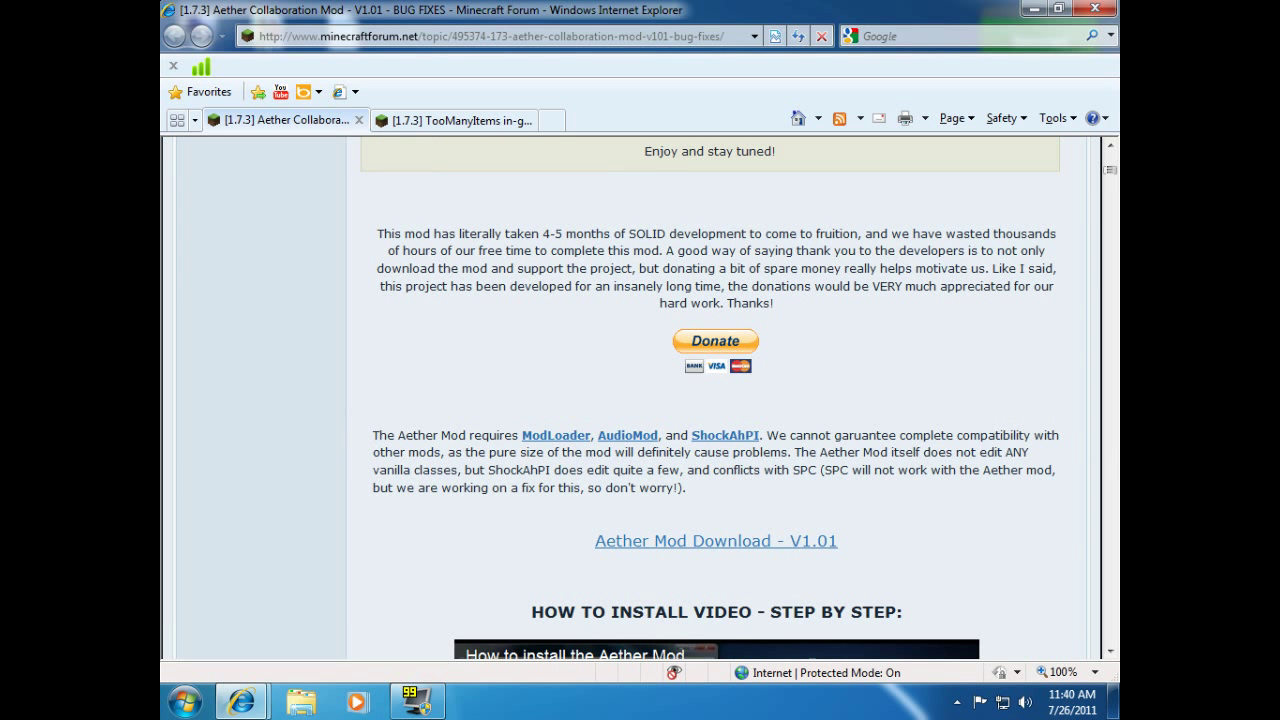
scroll(376, 416, down, 1)
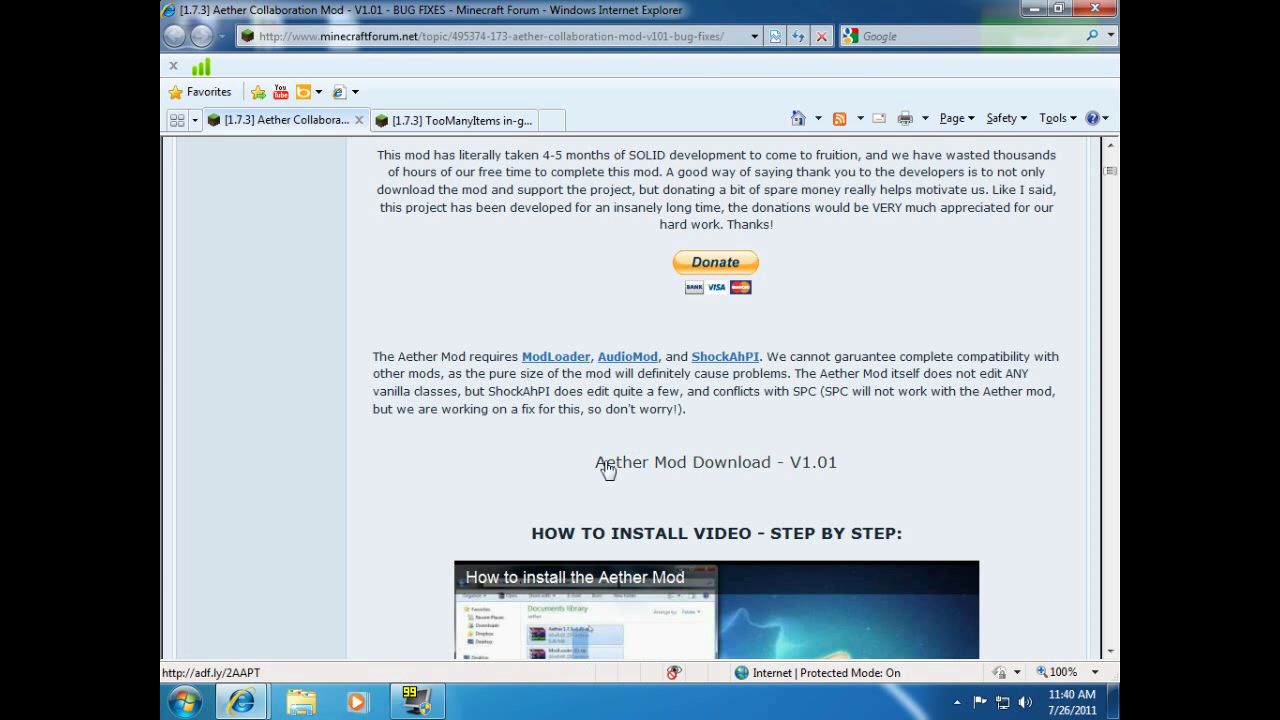
Open the thread's ModLoader link and locate the ModLoader and AudioMod downloads on Risugami's mods page
click(551, 358)
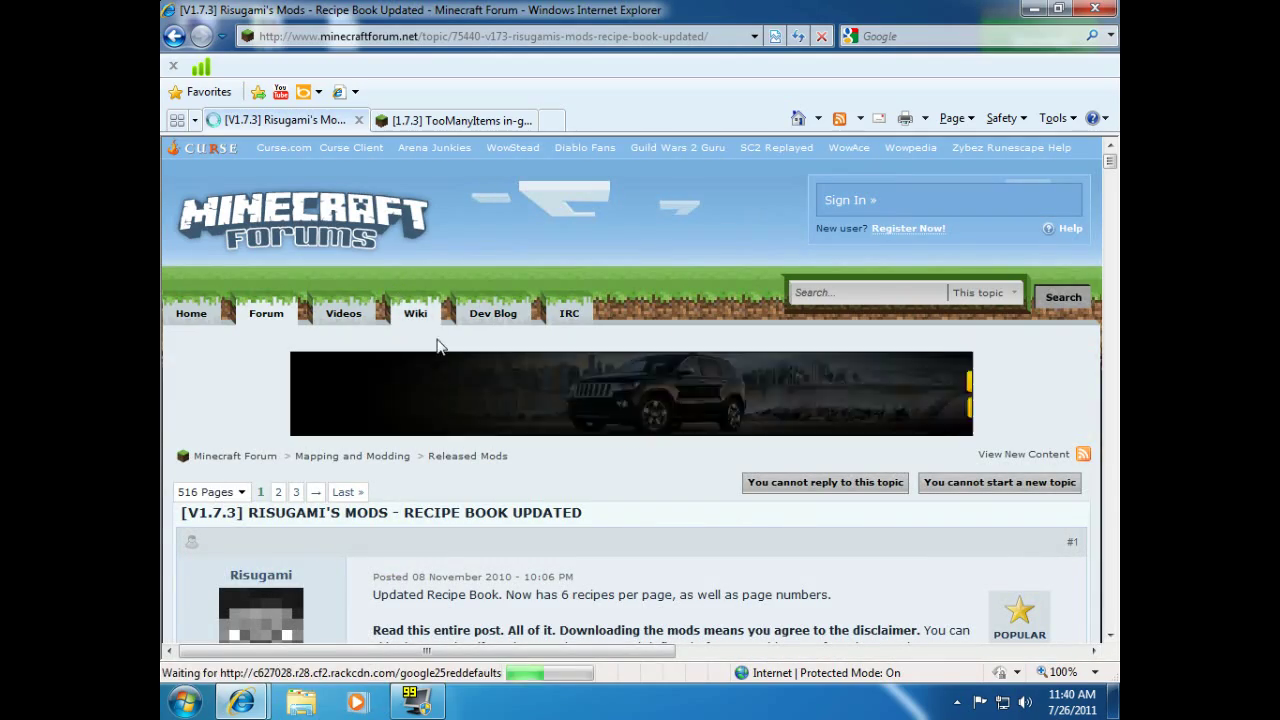
scroll(515, 355, down, 1)
scroll(515, 355, down, 15)
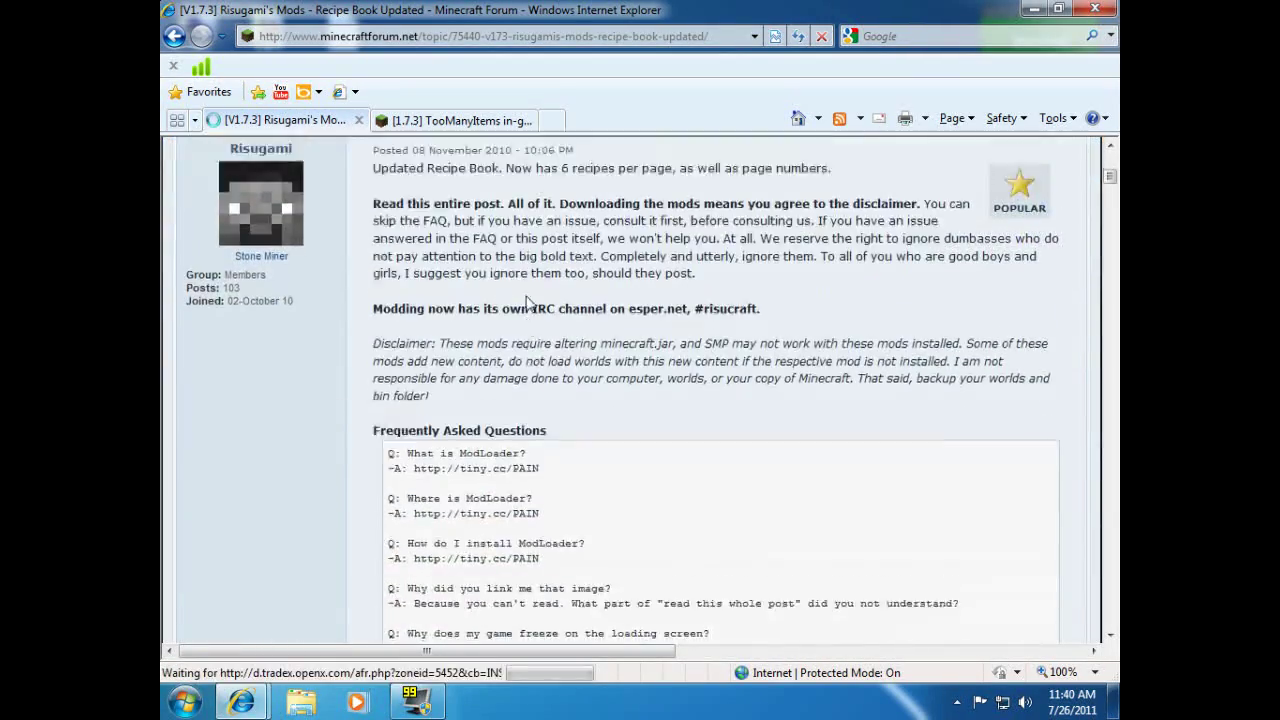
scroll(523, 300, down, 10)
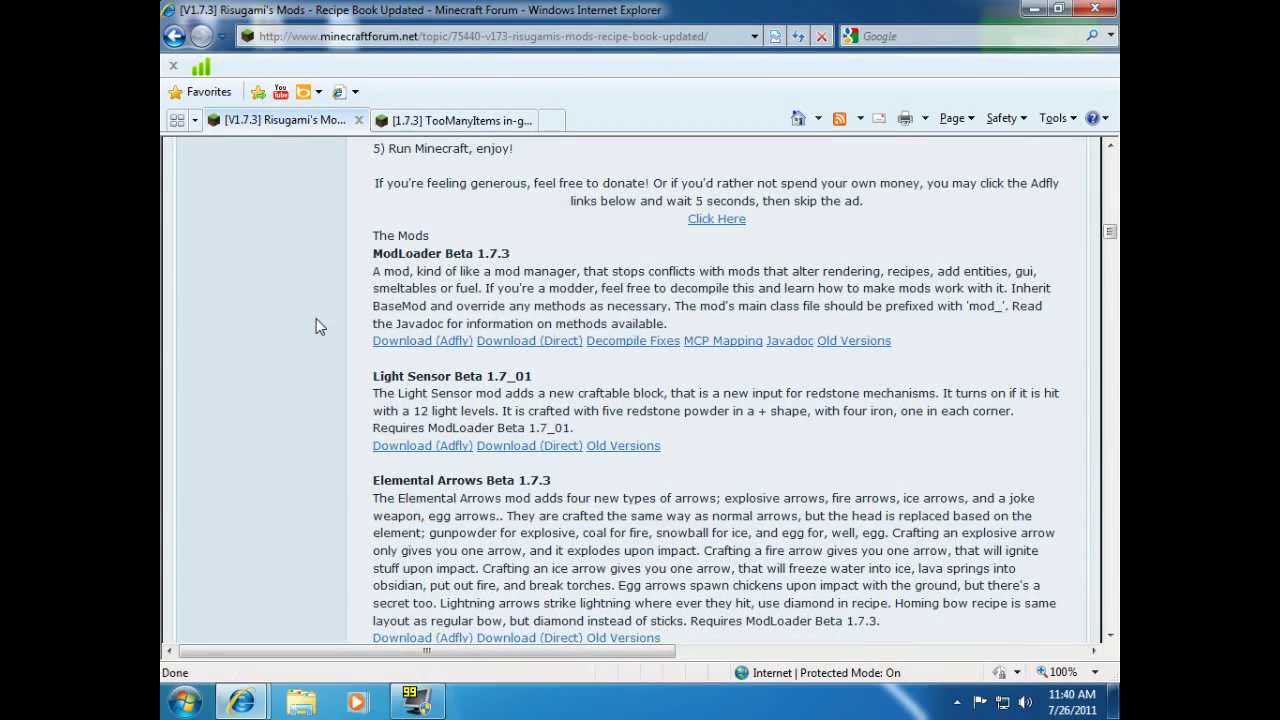
scroll(316, 318, down, 4)
scroll(316, 320, down, 6)
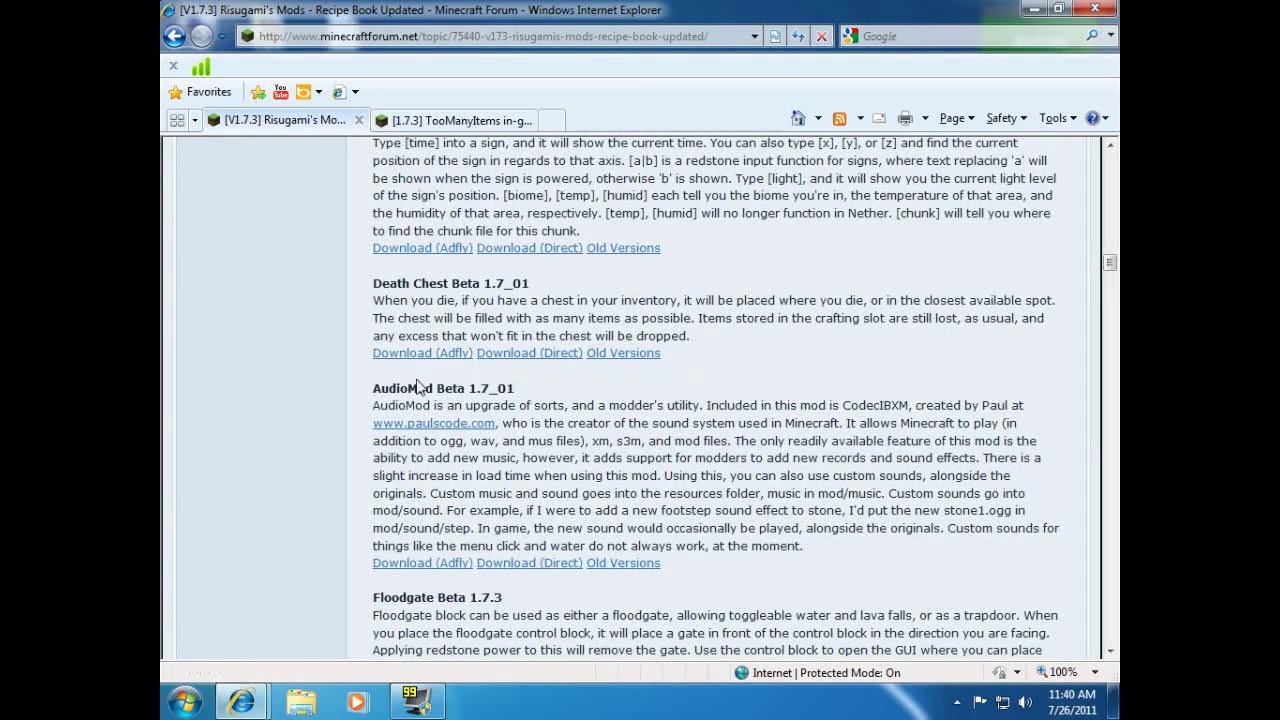
scroll(443, 497, down, 2)
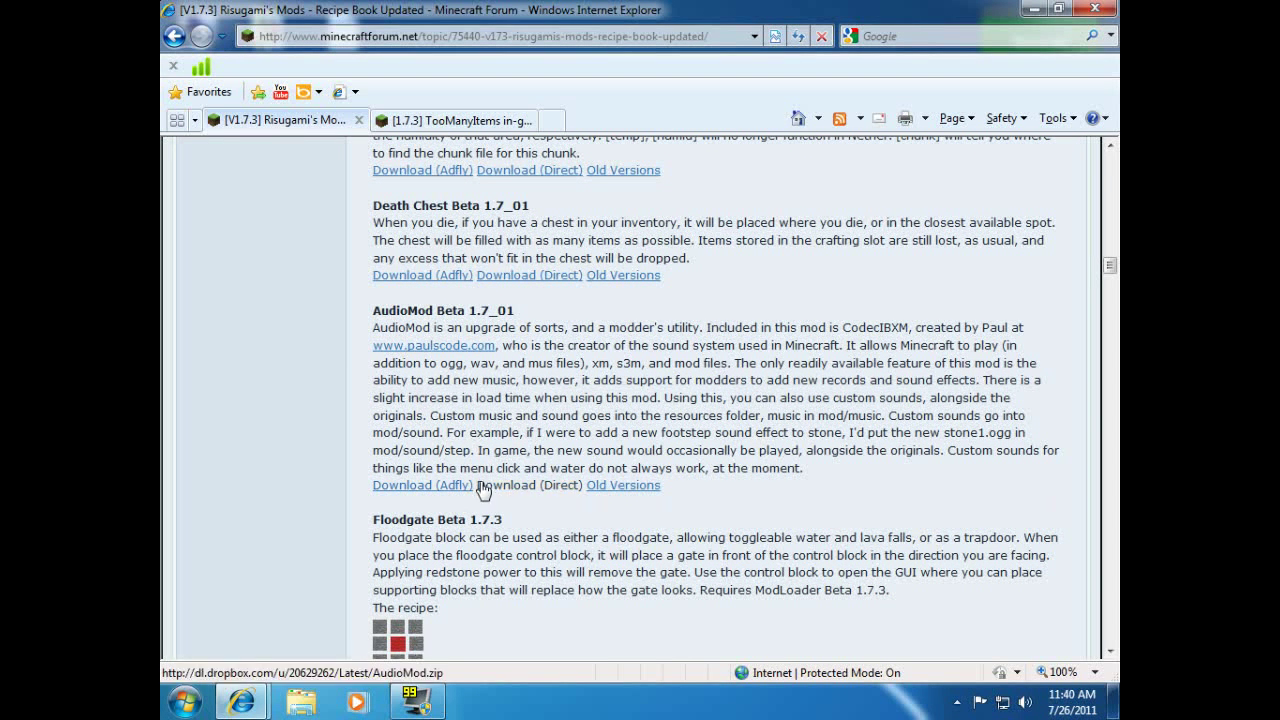
Return to the Aether thread, open the ShockAhPI page and reveal the ShockAhPI r5 download links
click(175, 40)
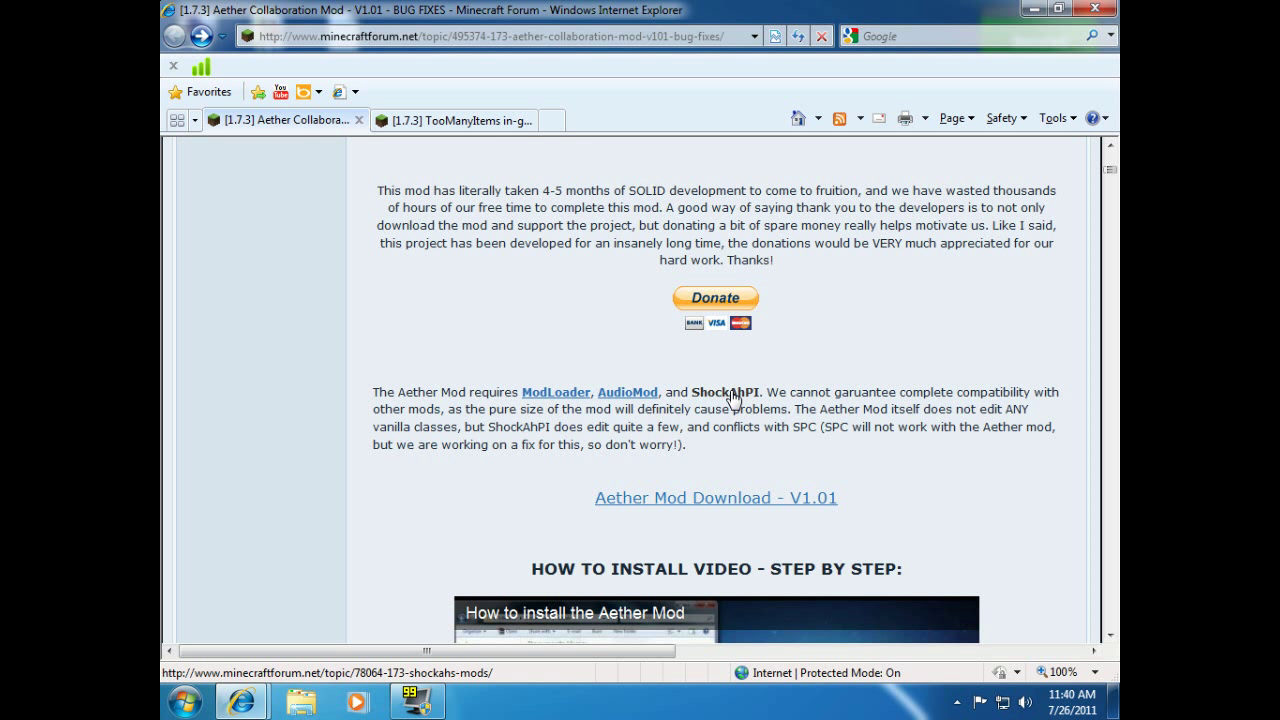
scroll(733, 398, down, 1)
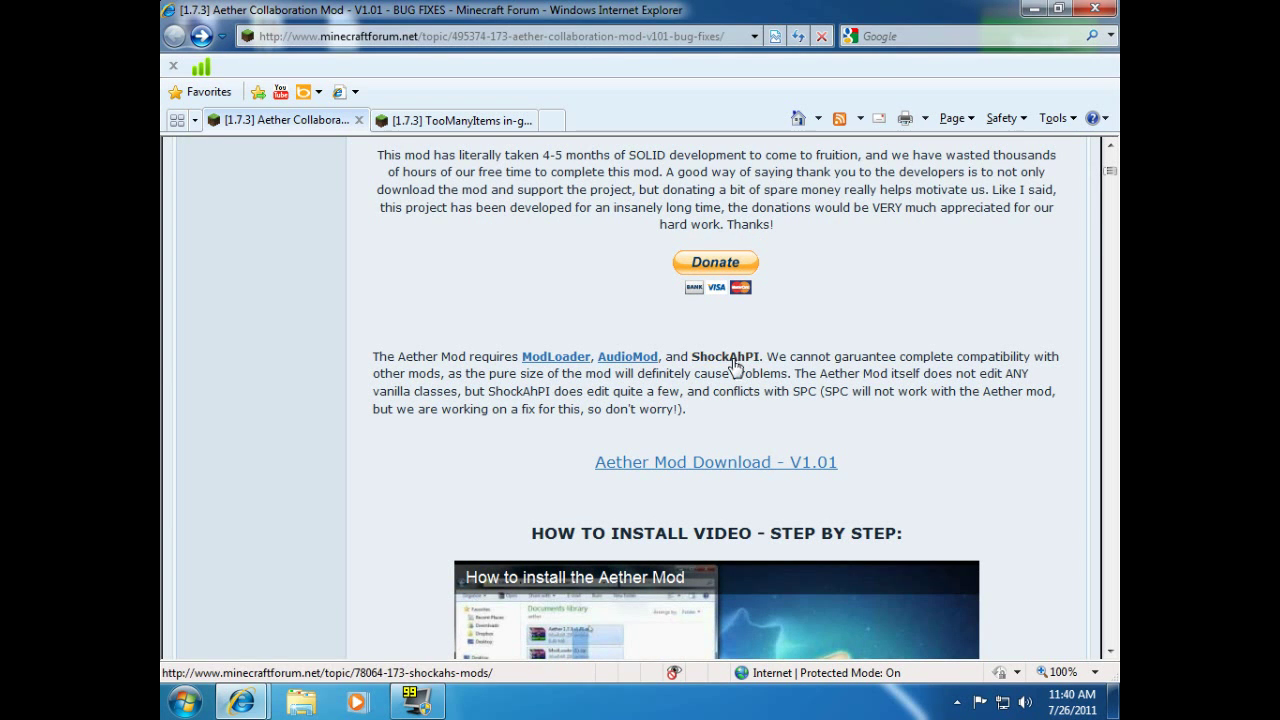
click(731, 361)
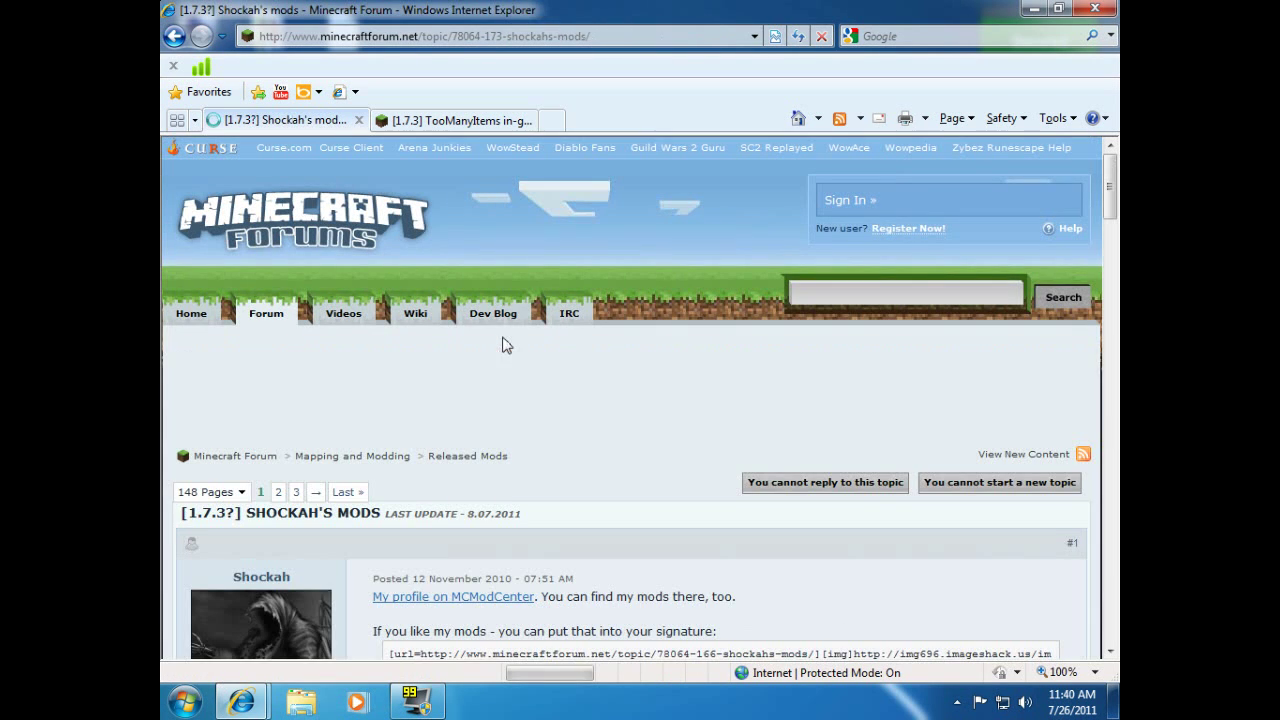
scroll(522, 347, down, 6)
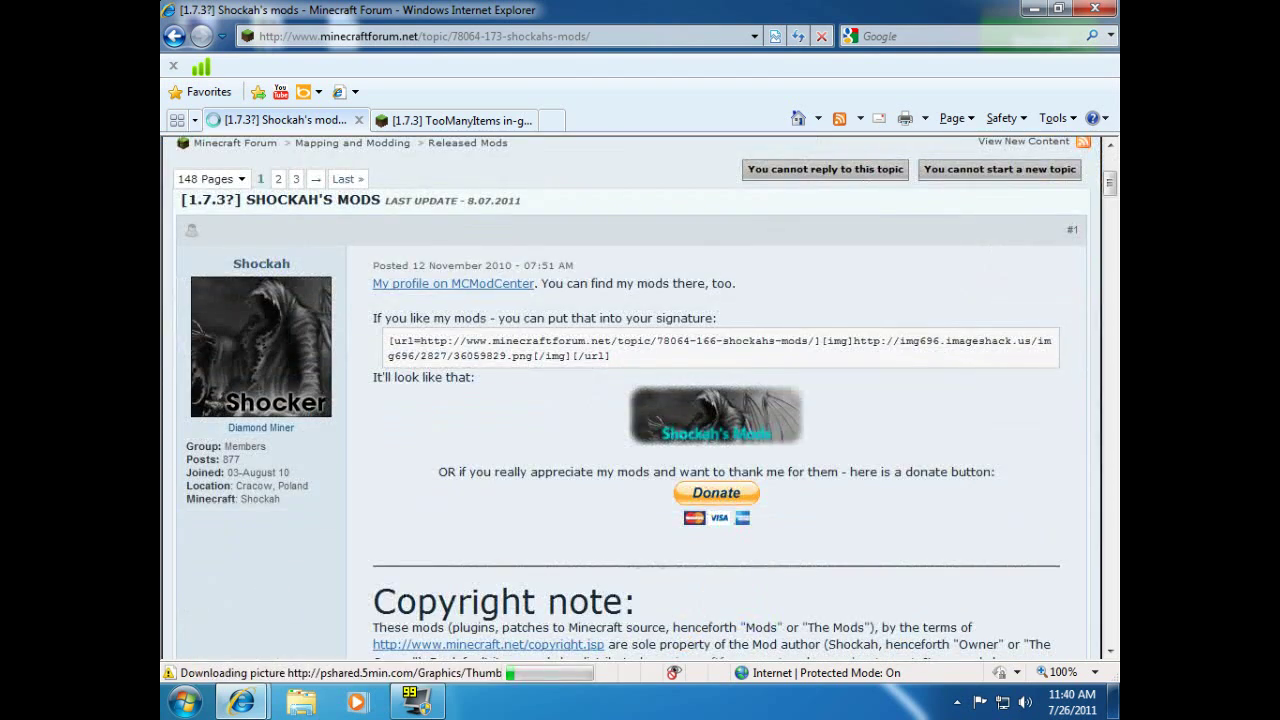
scroll(520, 347, down, 5)
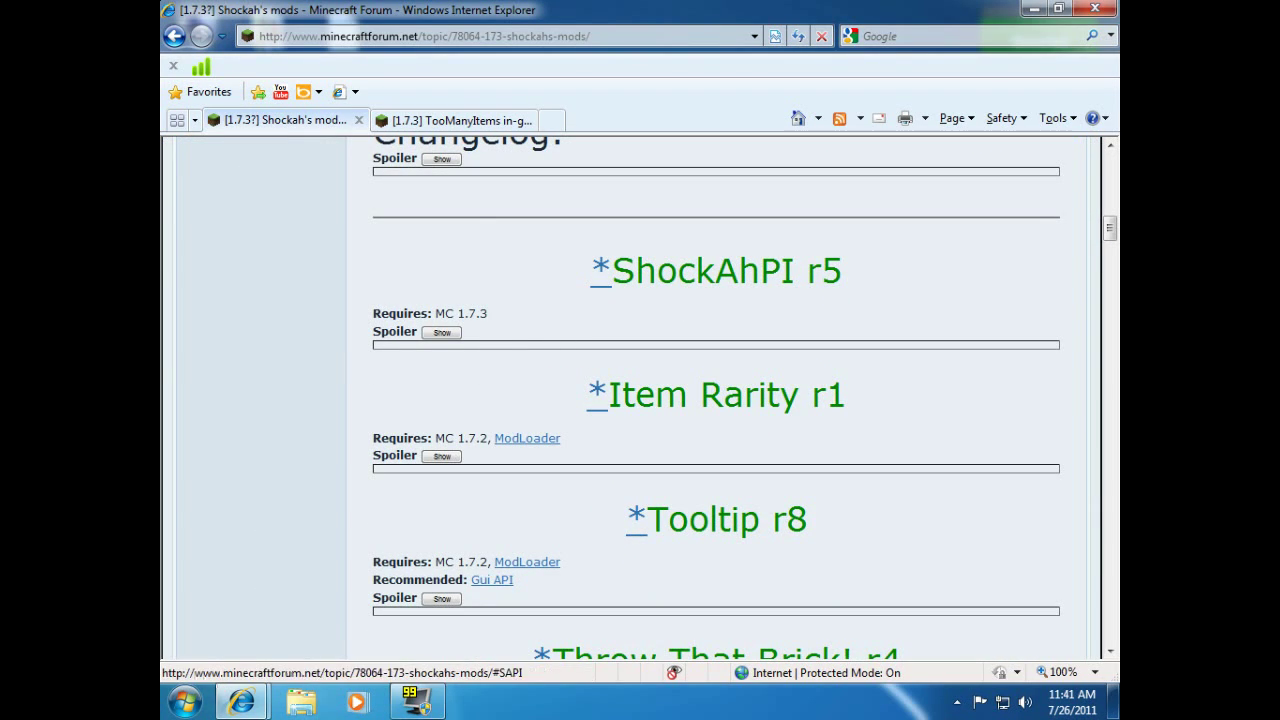
click(441, 332)
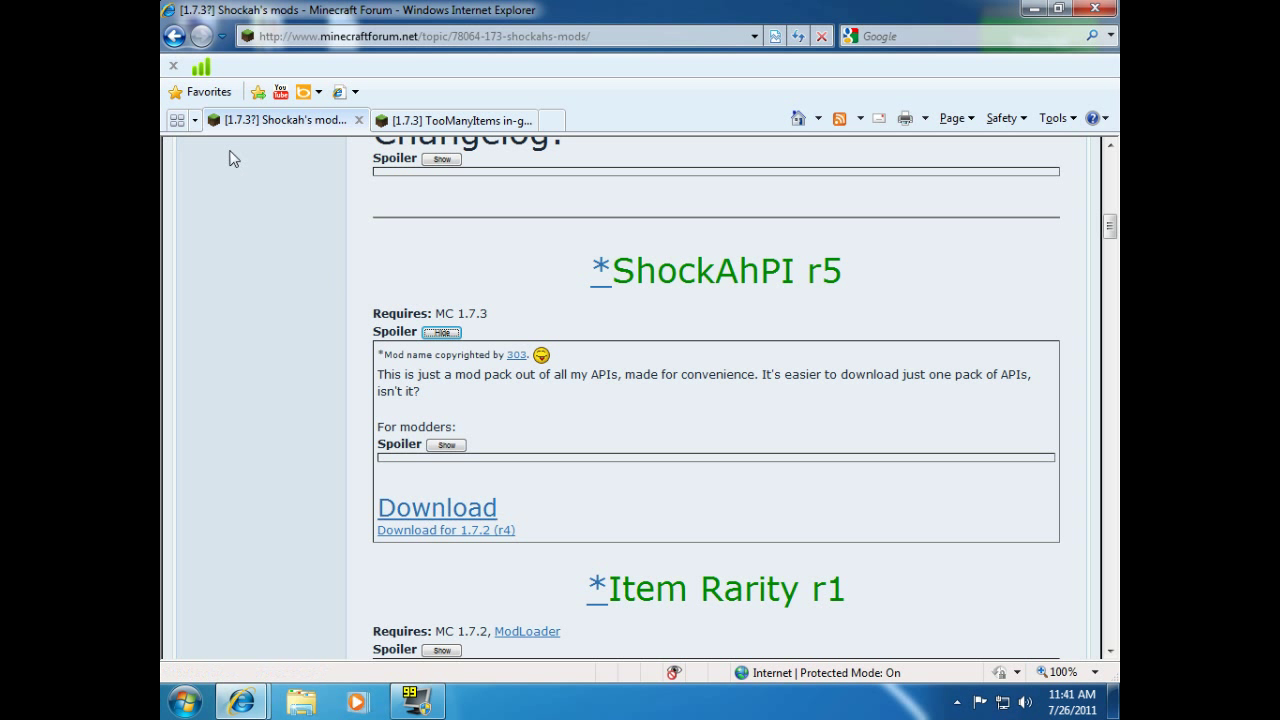
Return to the Aether thread, switch to the TooManyItems thread and locate its 1.7.3 download
click(176, 42)
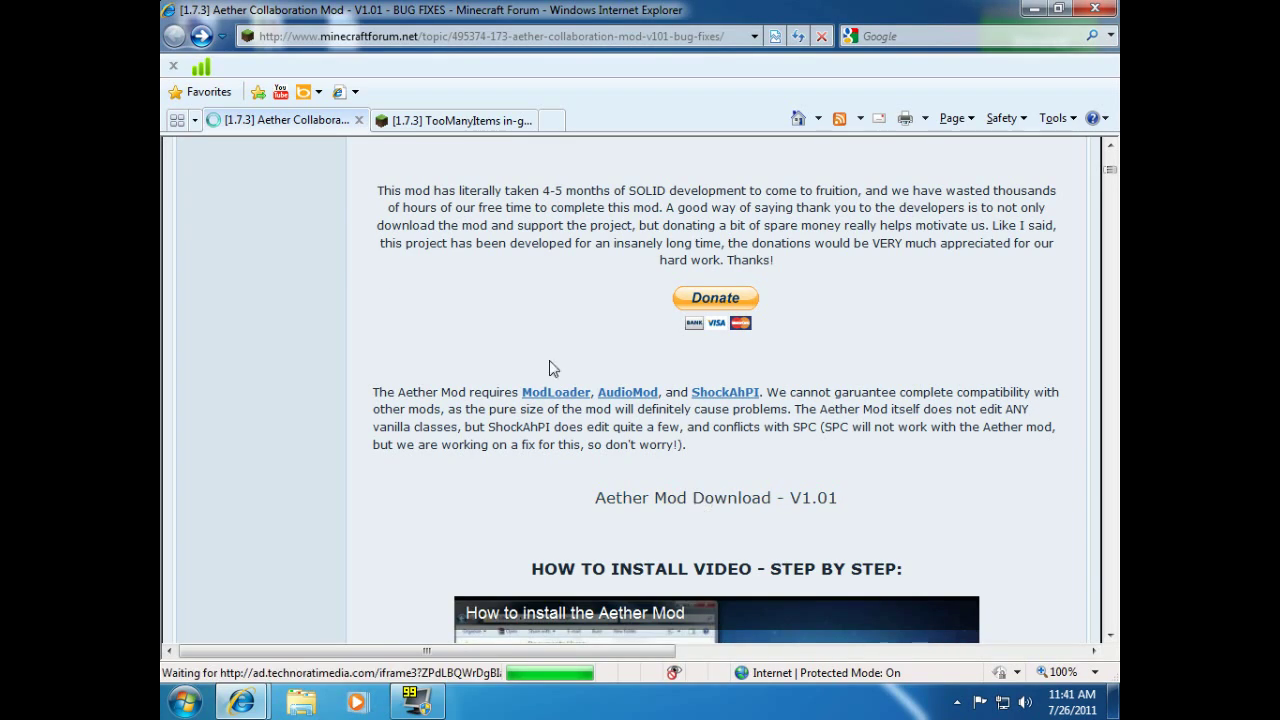
click(417, 121)
scroll(362, 333, down, 3)
scroll(361, 330, down, 5)
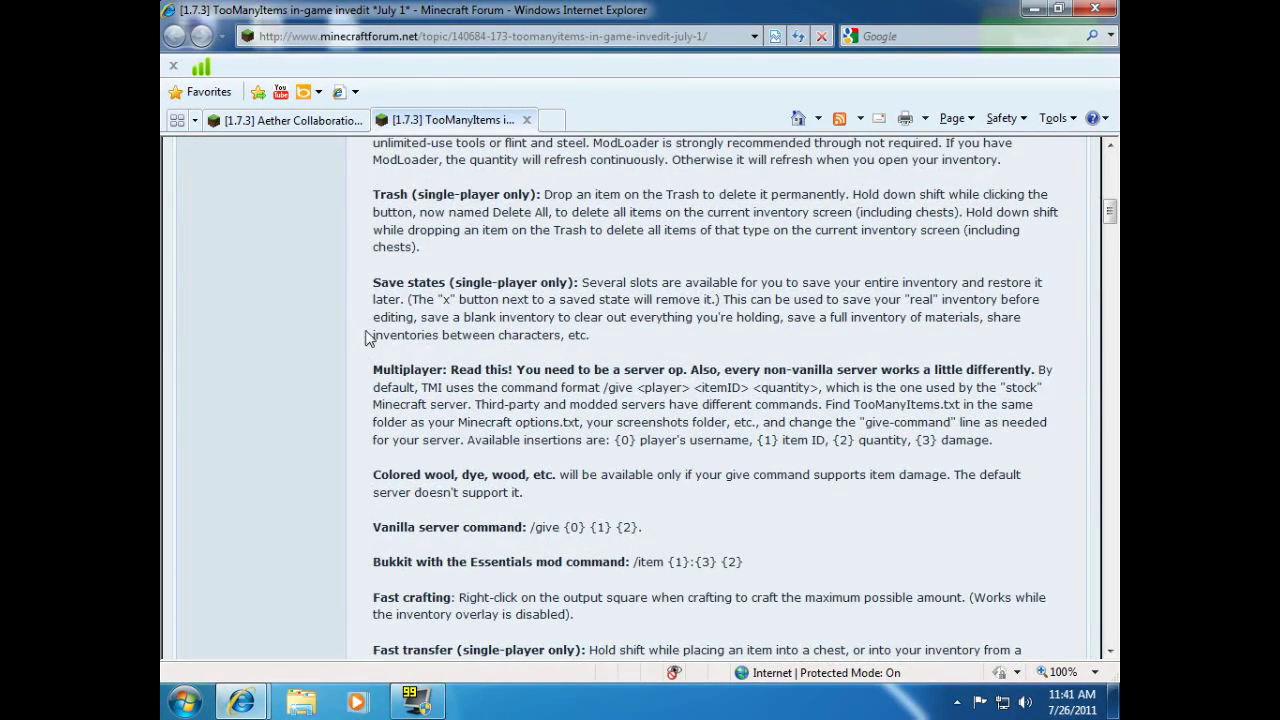
scroll(366, 338, down, 3)
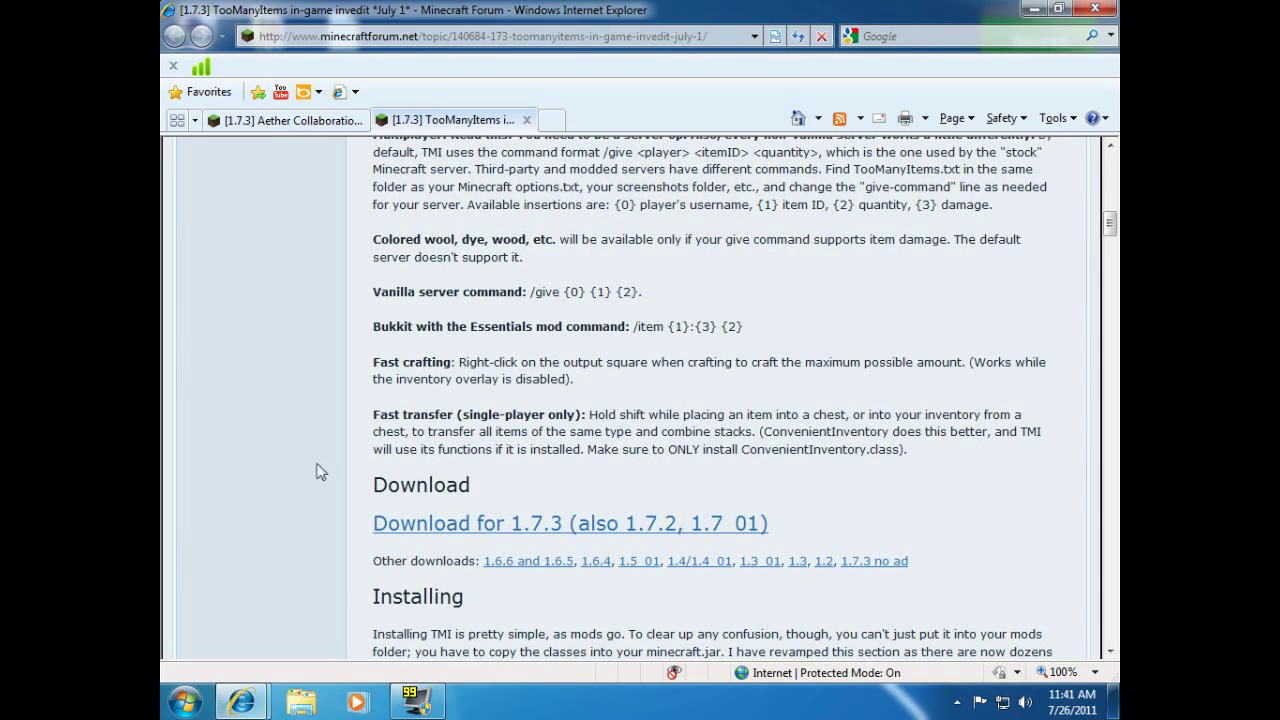
scroll(355, 500, down, 1)
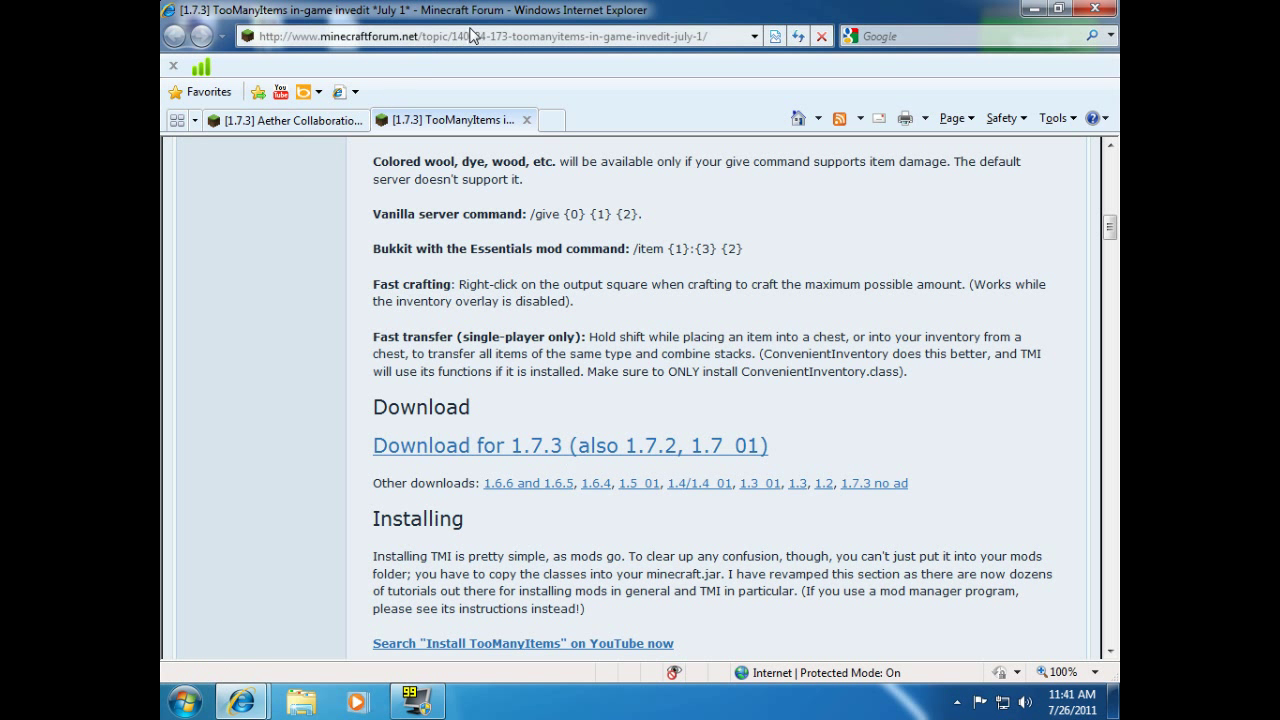
Close the browser with all its tabs and run Minecraft.exe from the desktop, accepting the security warning
click(1095, 9)
click(622, 362)
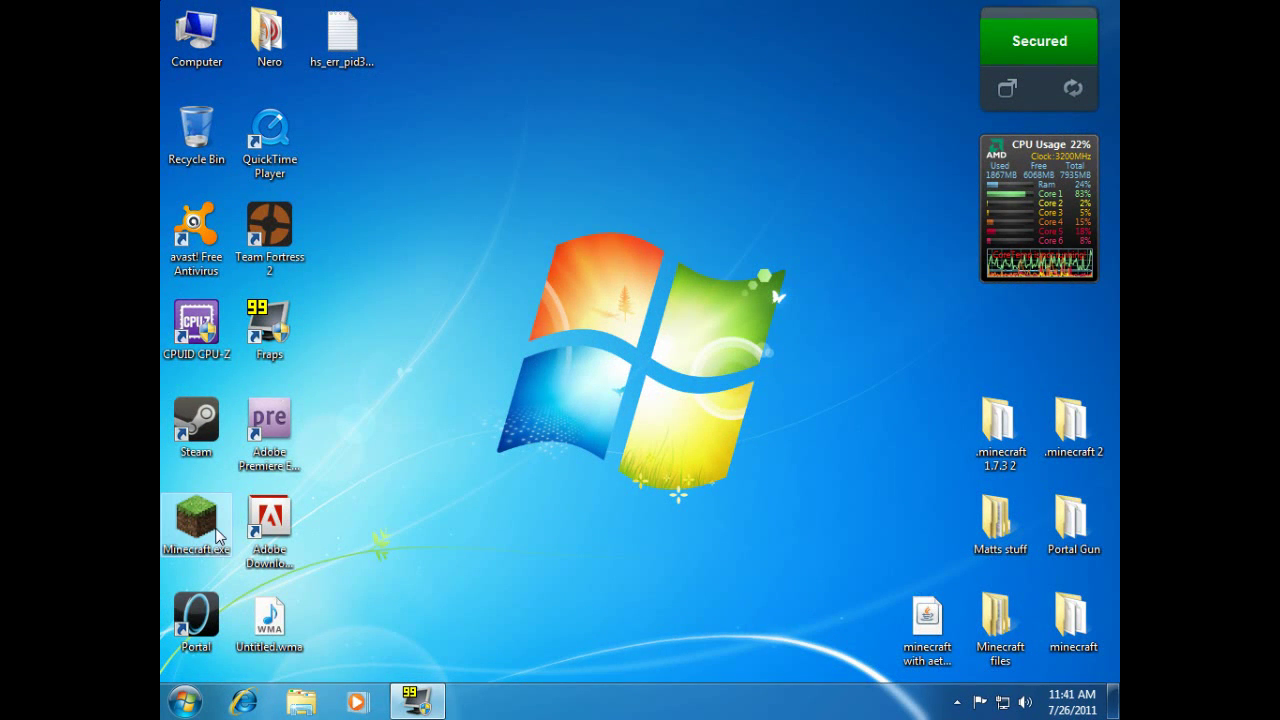
double_click(218, 537)
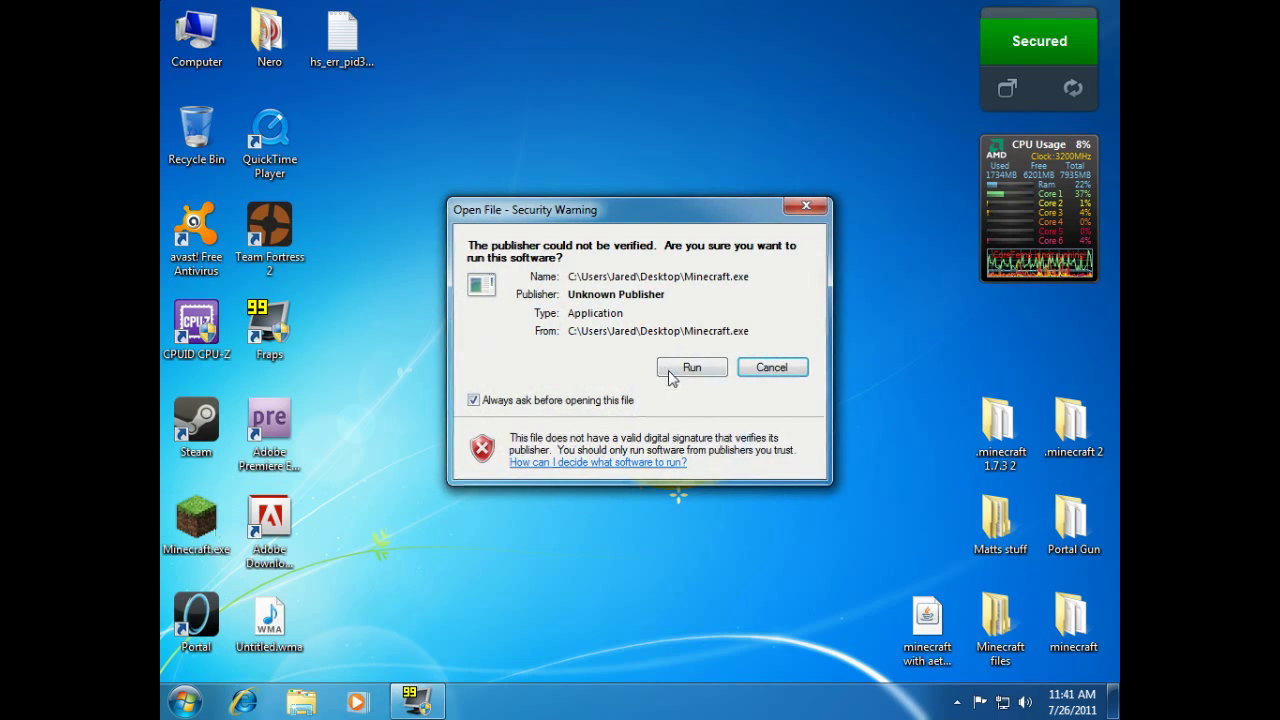
click(686, 367)
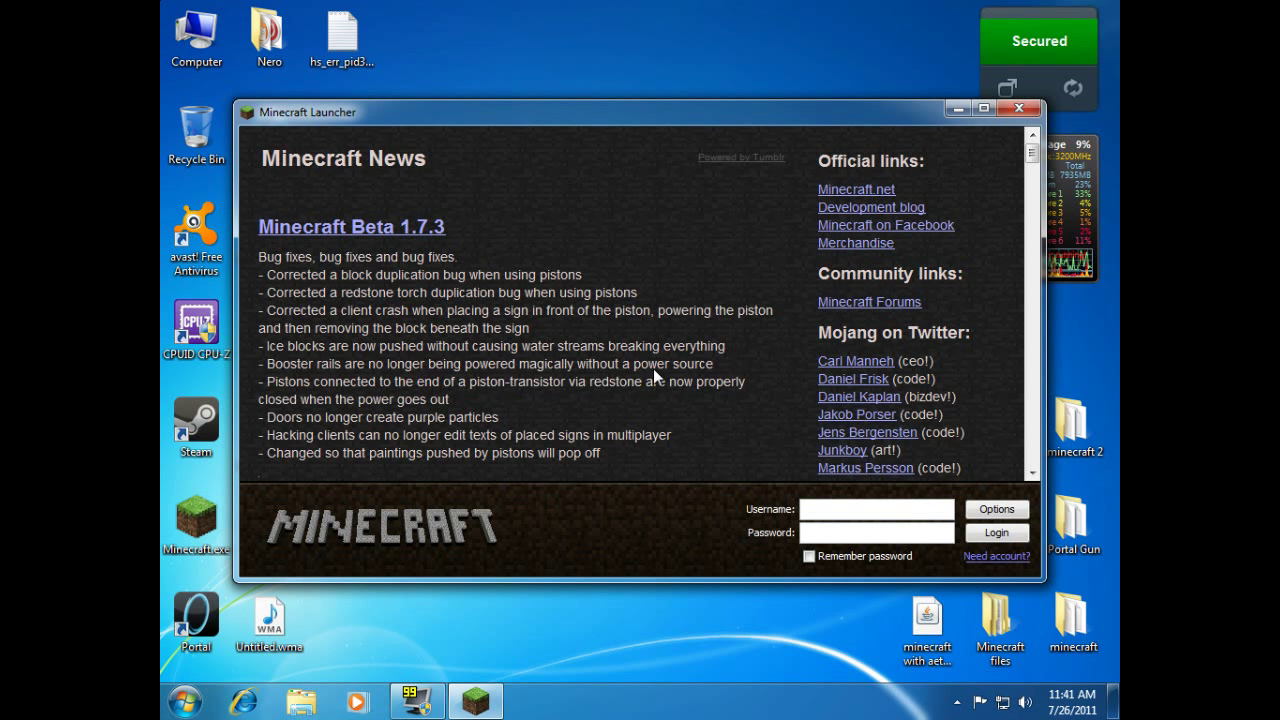
Check the launcher options without forcing an update, and log in with the account's username and password
click(1006, 511)
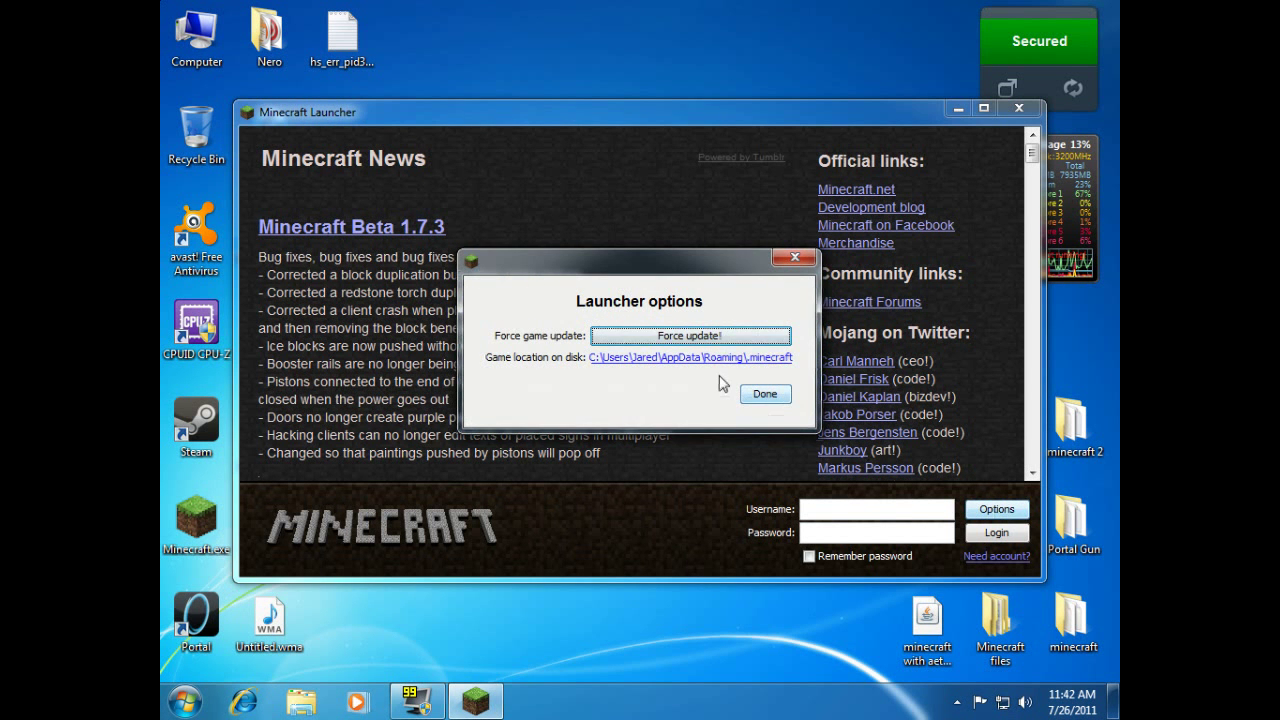
click(793, 260)
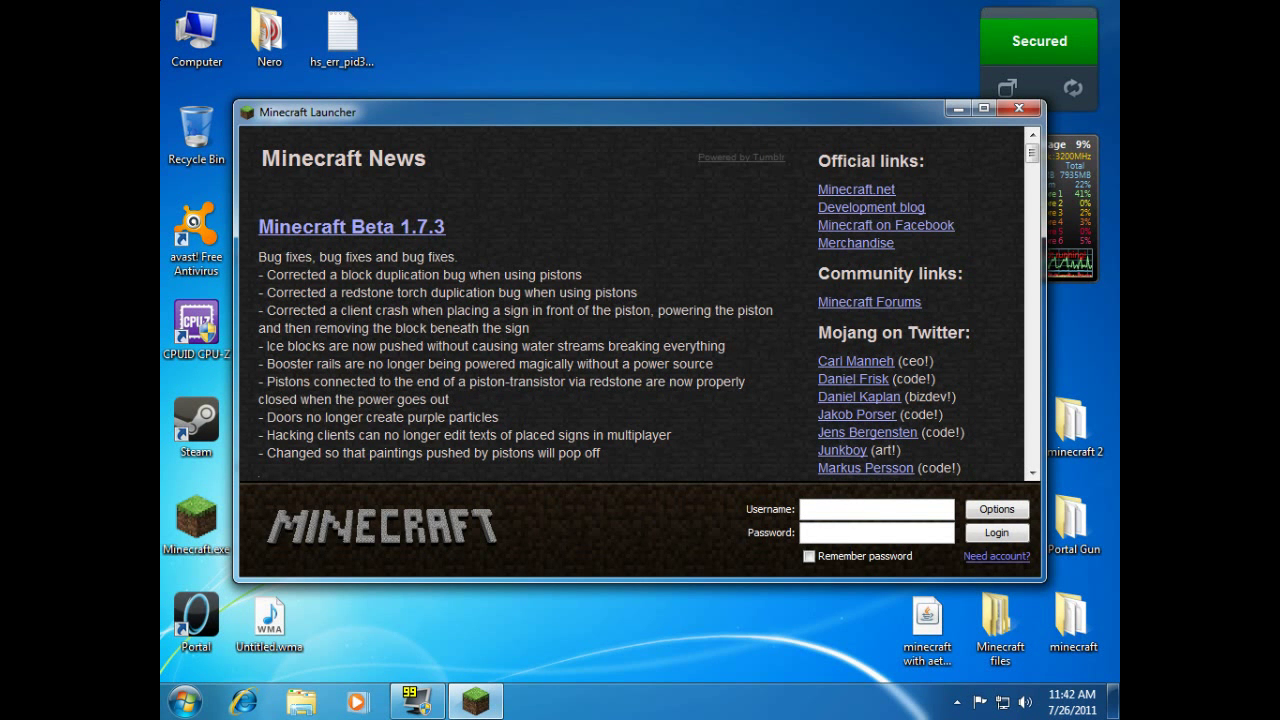
text(diou)
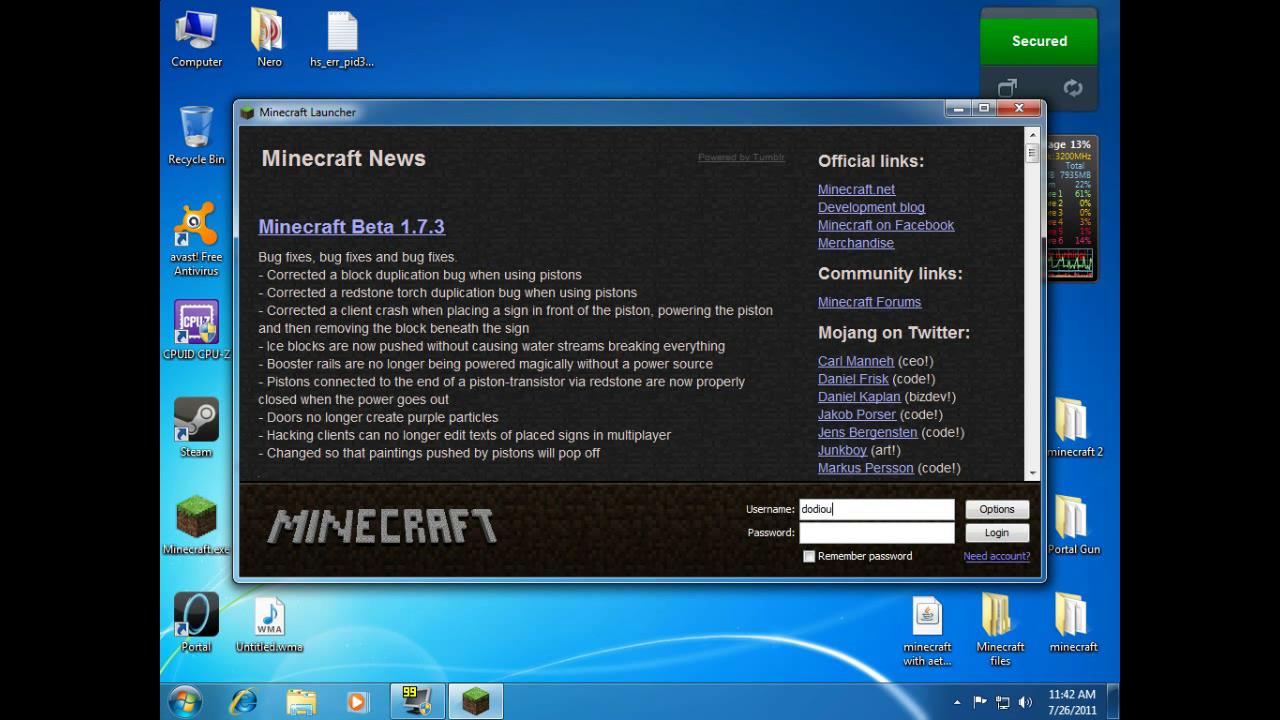
click(896, 531)
text(******)
click(988, 533)
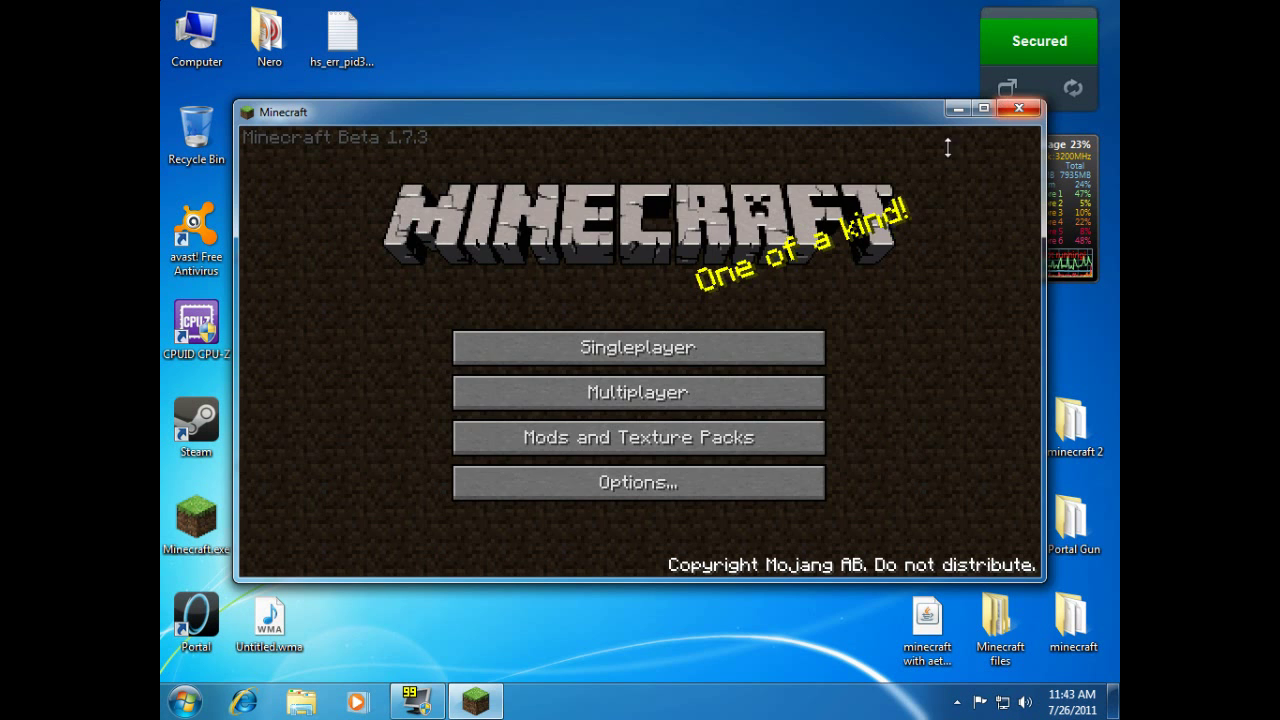
Close Minecraft, run Minecraft.exe again and log in with the remembered credentials
click(1018, 108)
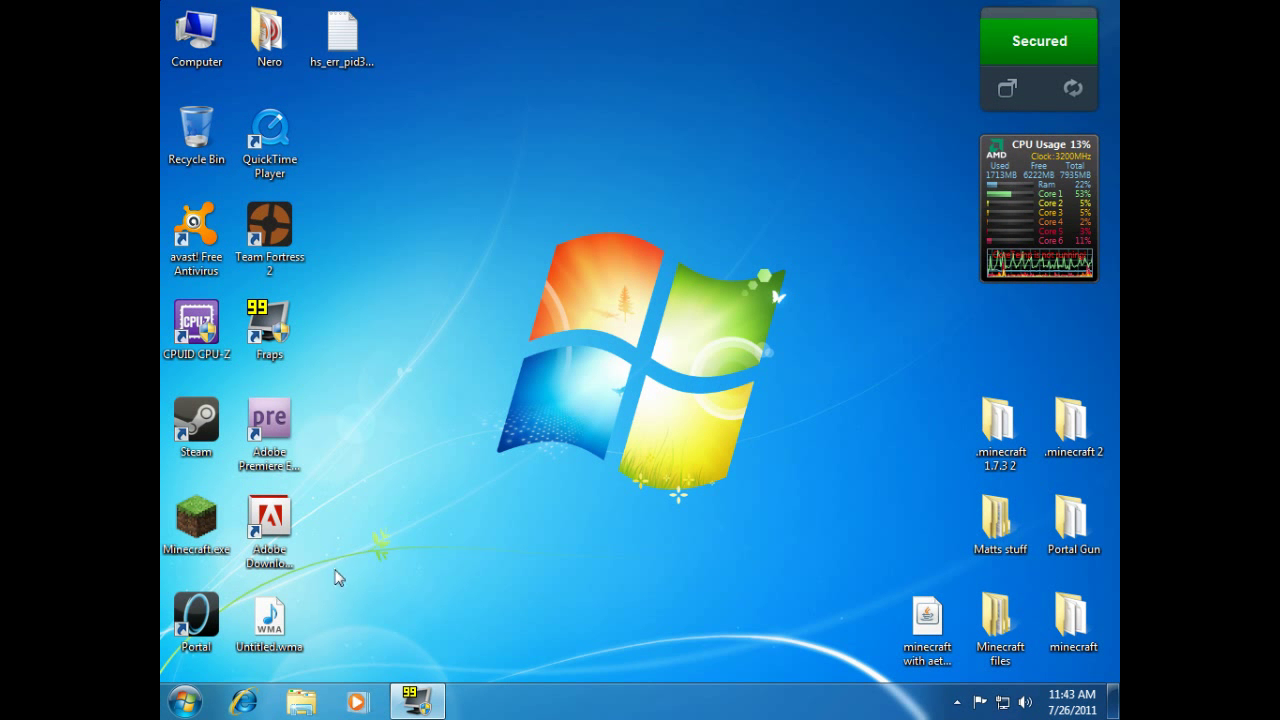
double_click(196, 520)
click(692, 367)
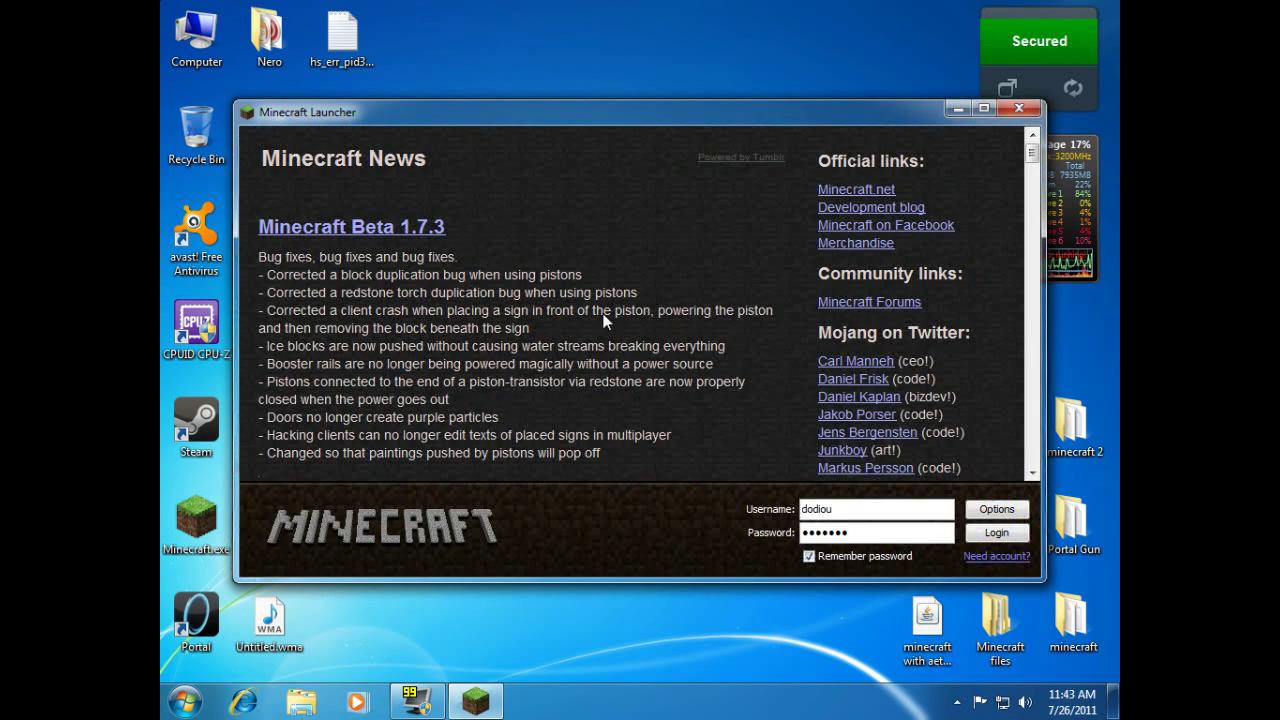
click(997, 533)
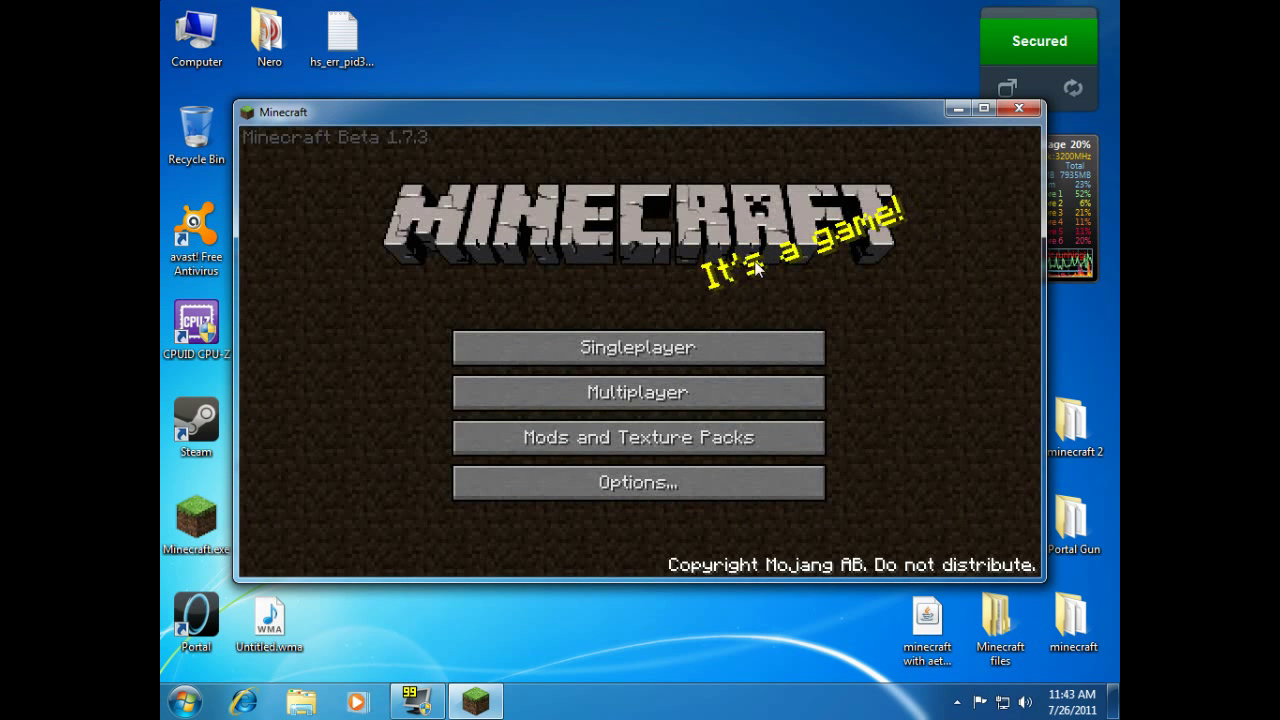
Open Minecraft's texture pack folder from the texture pack selection screen
click(668, 440)
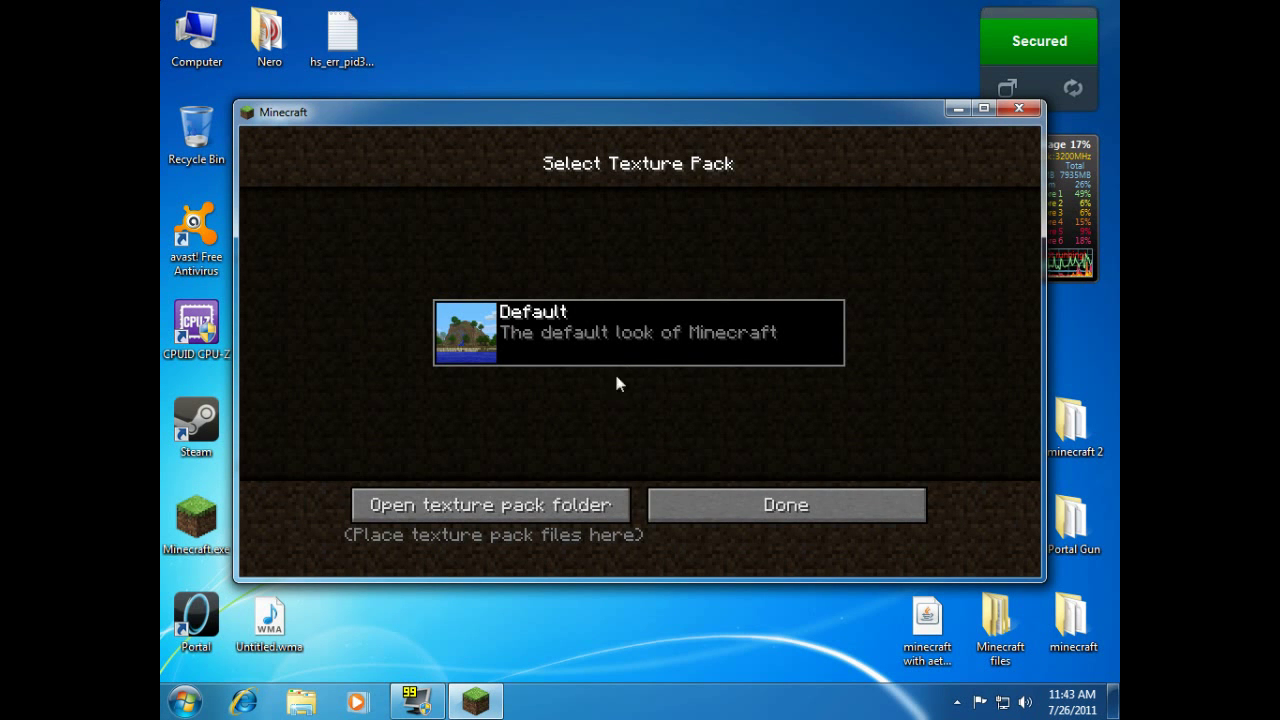
click(547, 508)
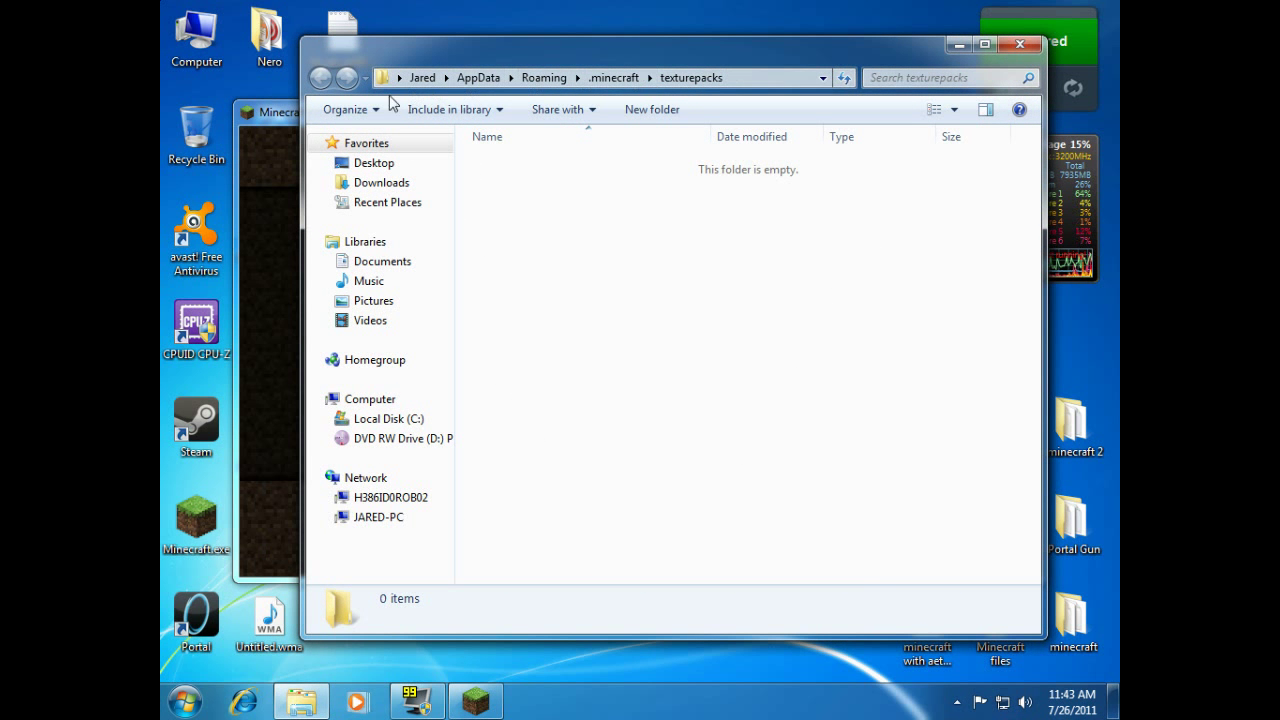
Go up to the .minecraft folder, move its window aside and close Minecraft
click(633, 80)
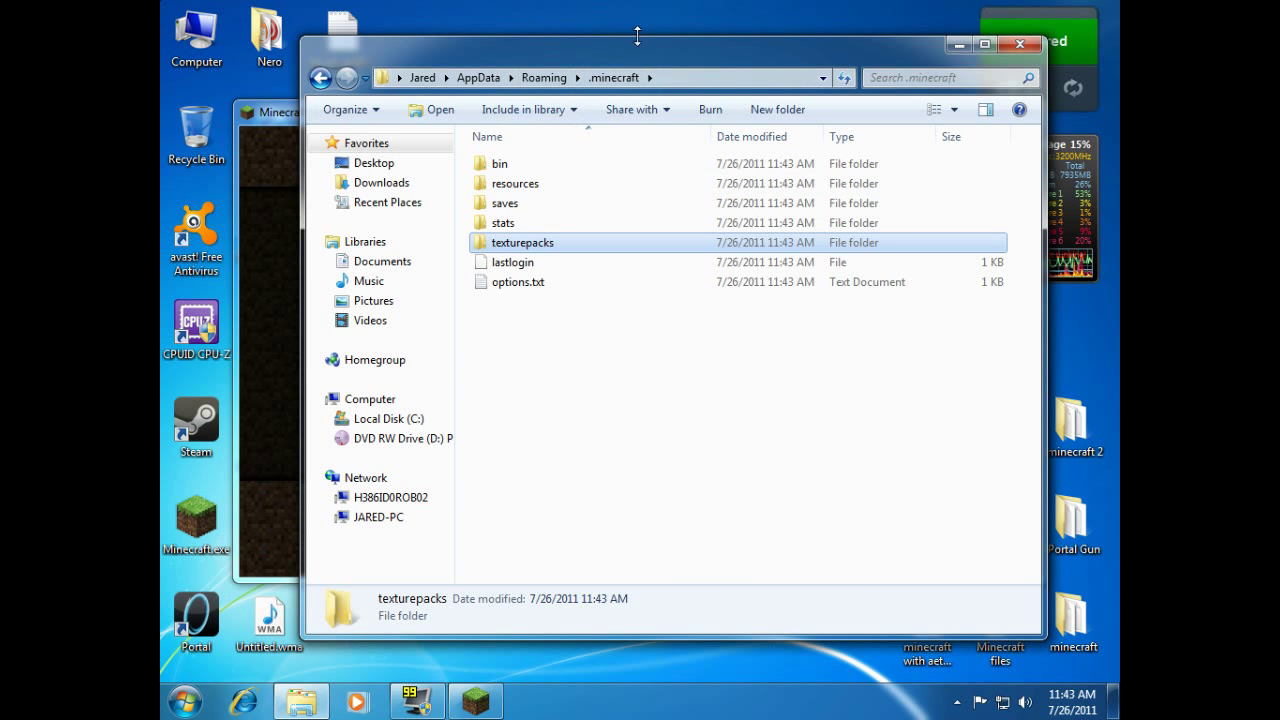
drag(621, 50, 946, 233)
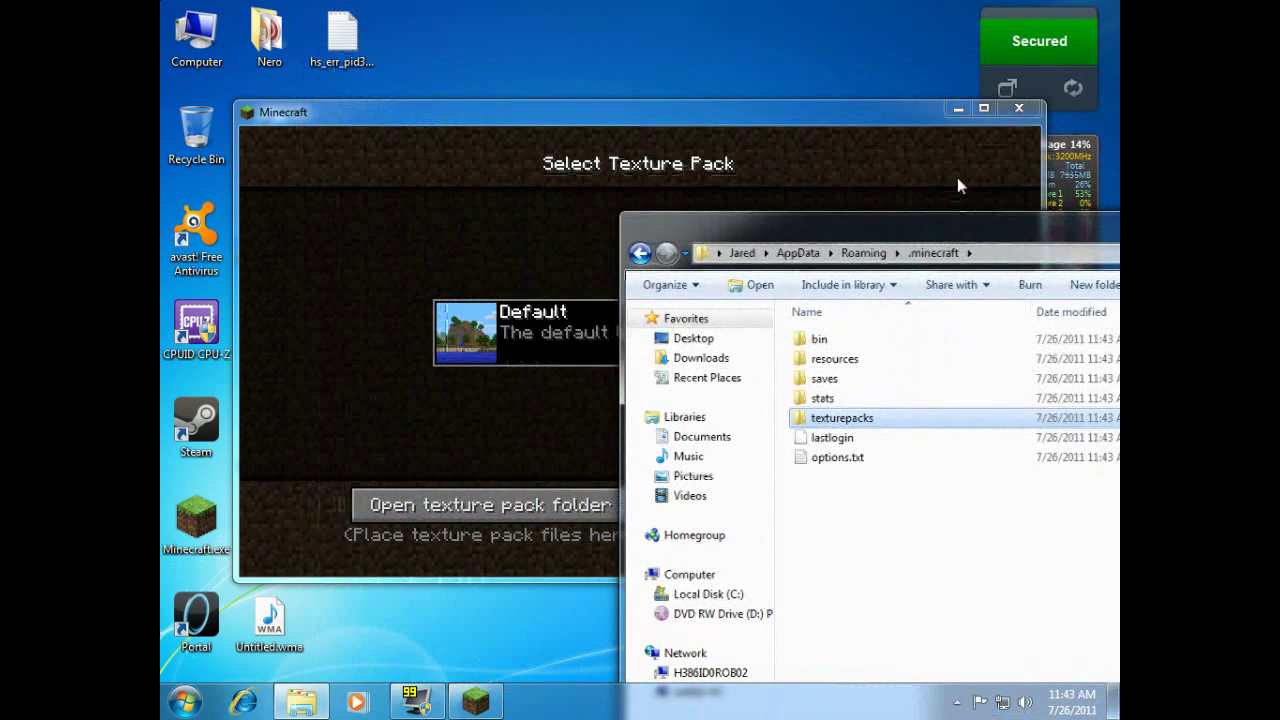
click(1019, 108)
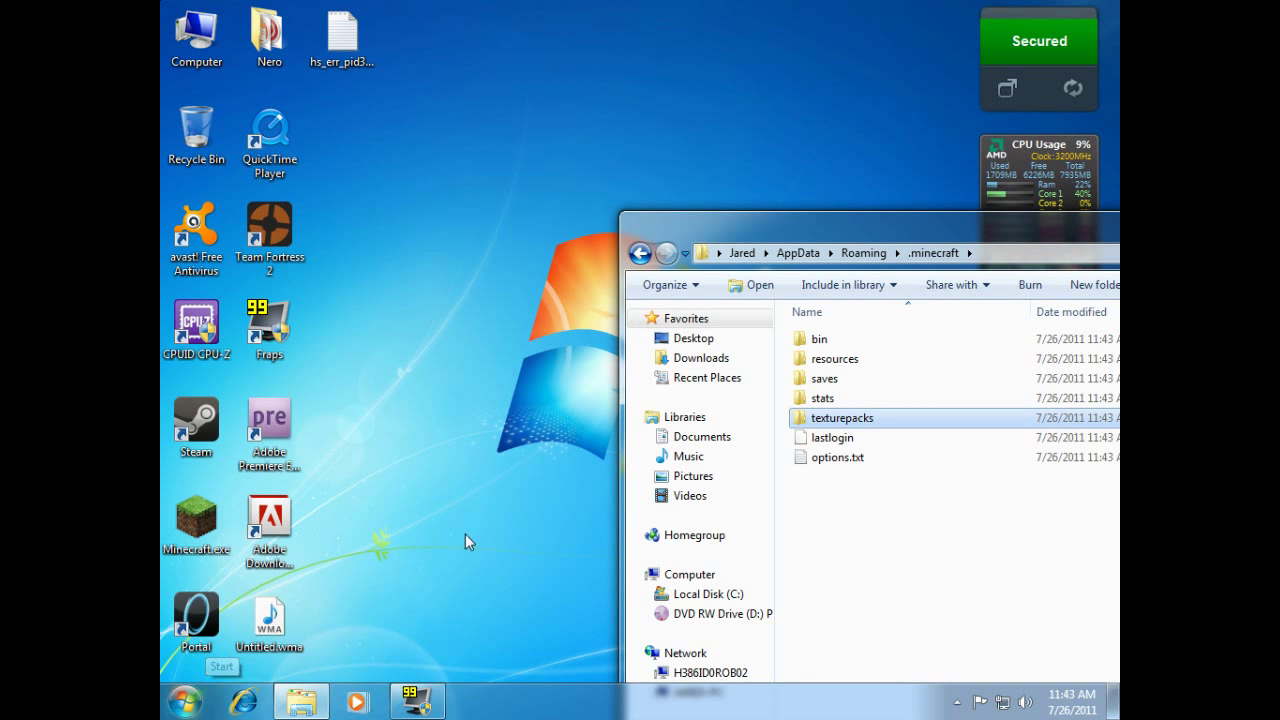
click(187, 702)
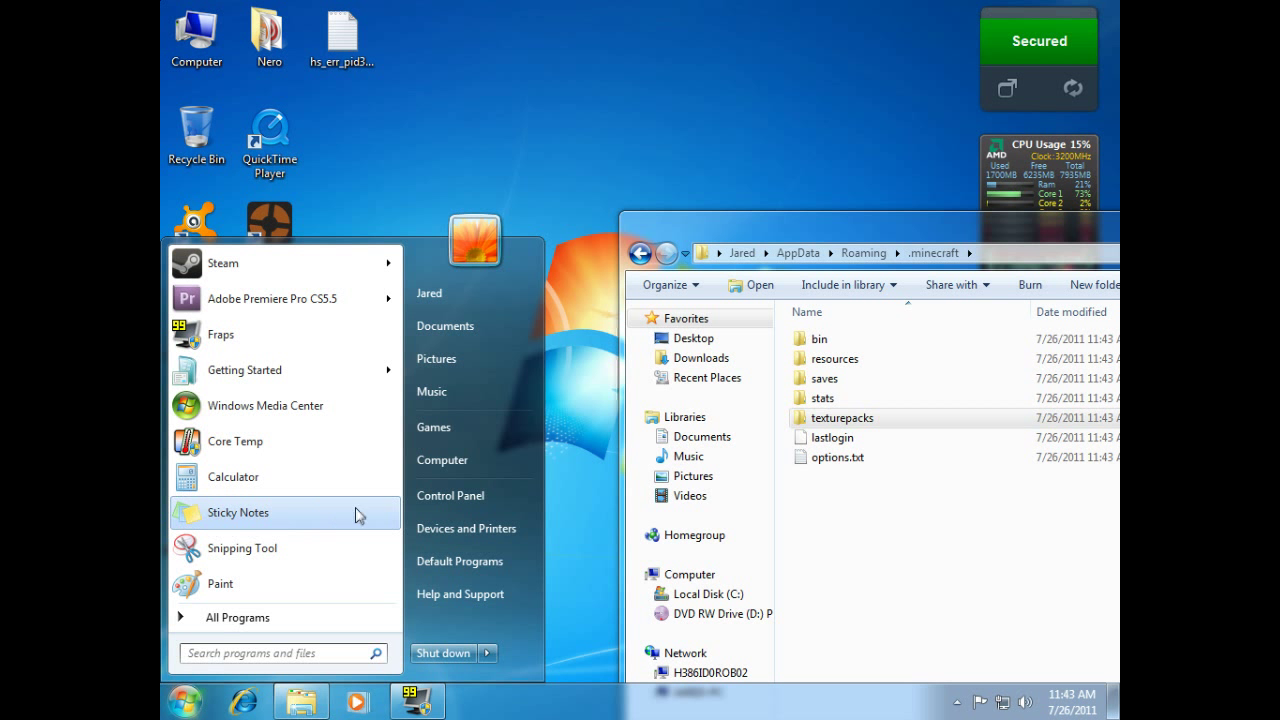
click(498, 500)
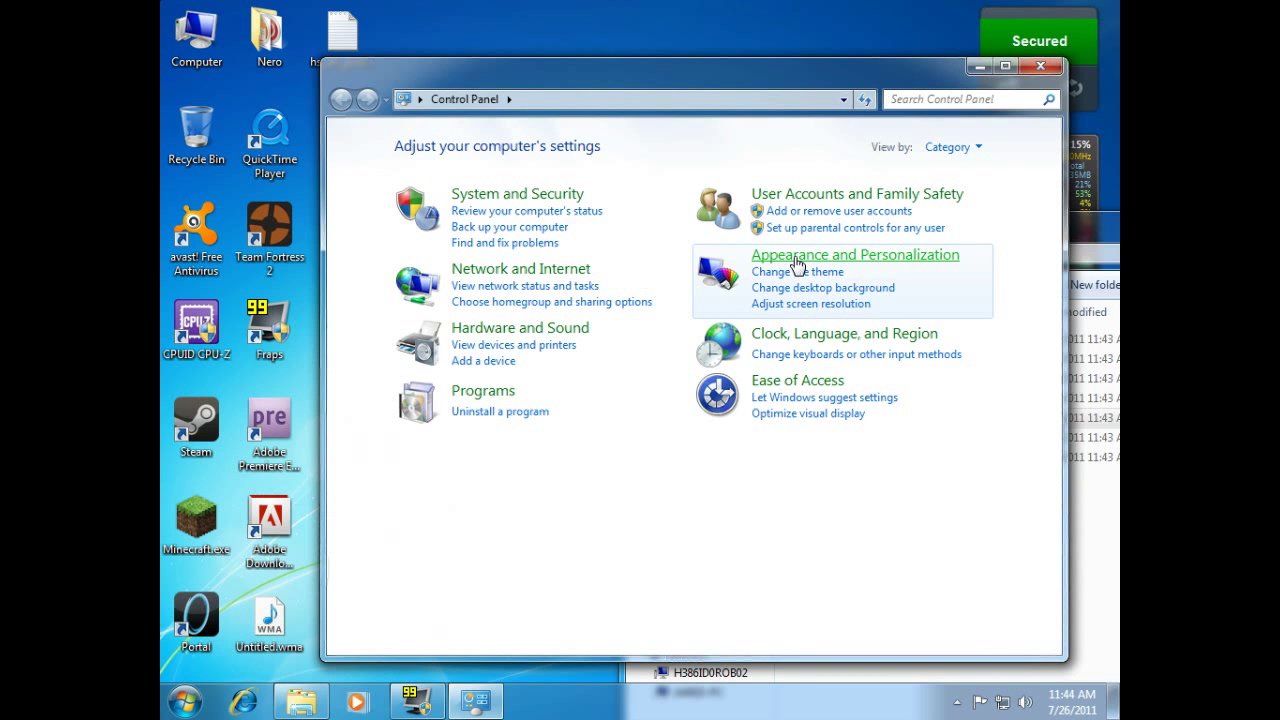
click(795, 258)
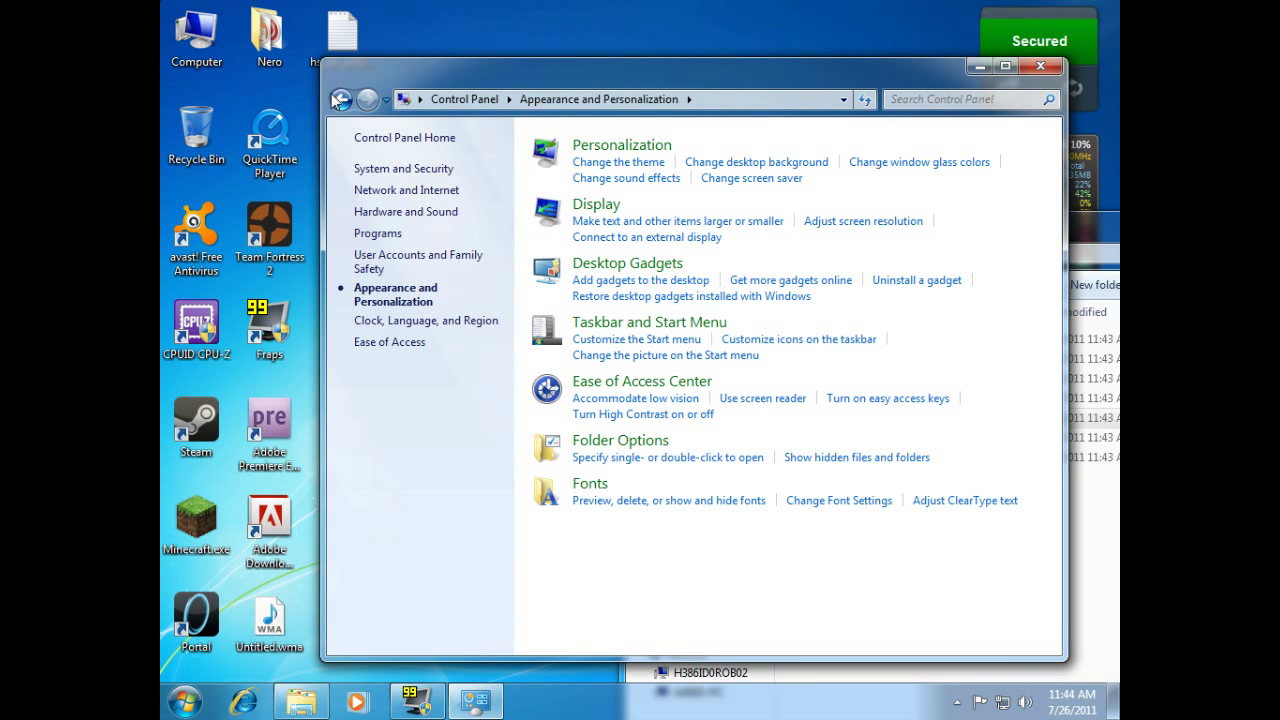
click(1052, 68)
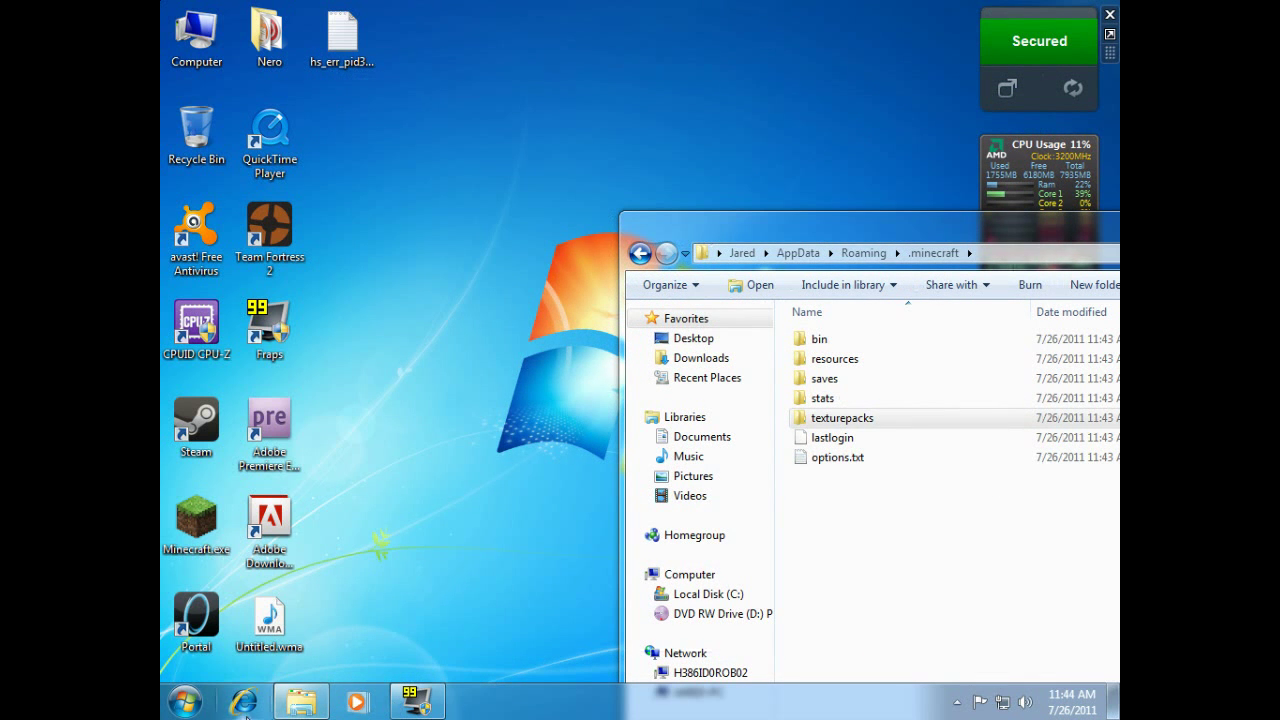
In the Control Panel's folder options, apply "Show hidden files, folders, and drives", and close the Control Panel
key(super)
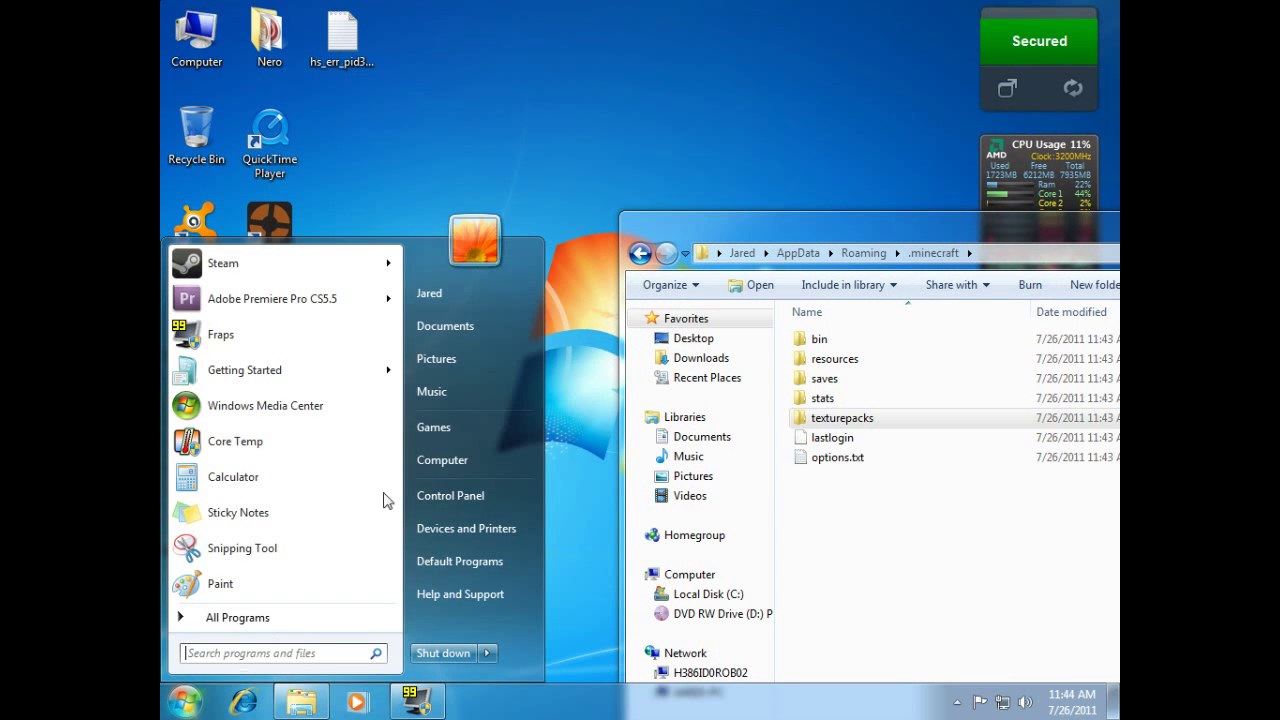
click(479, 486)
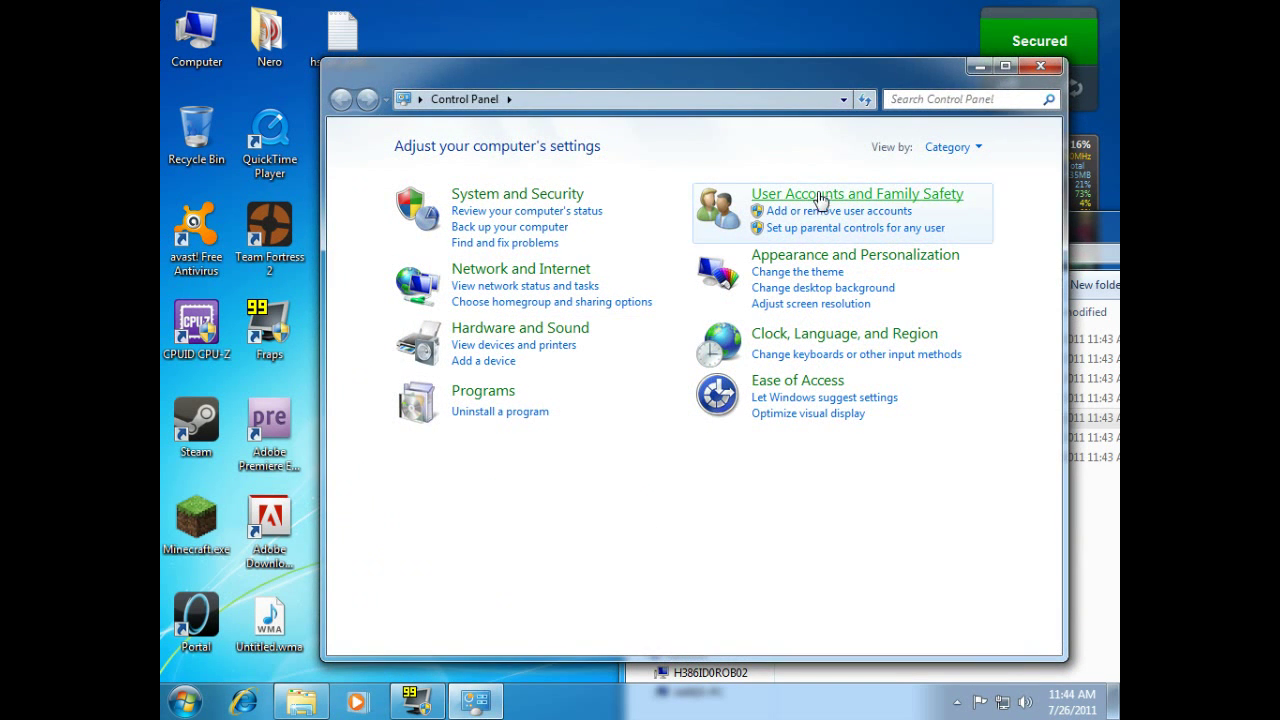
click(806, 258)
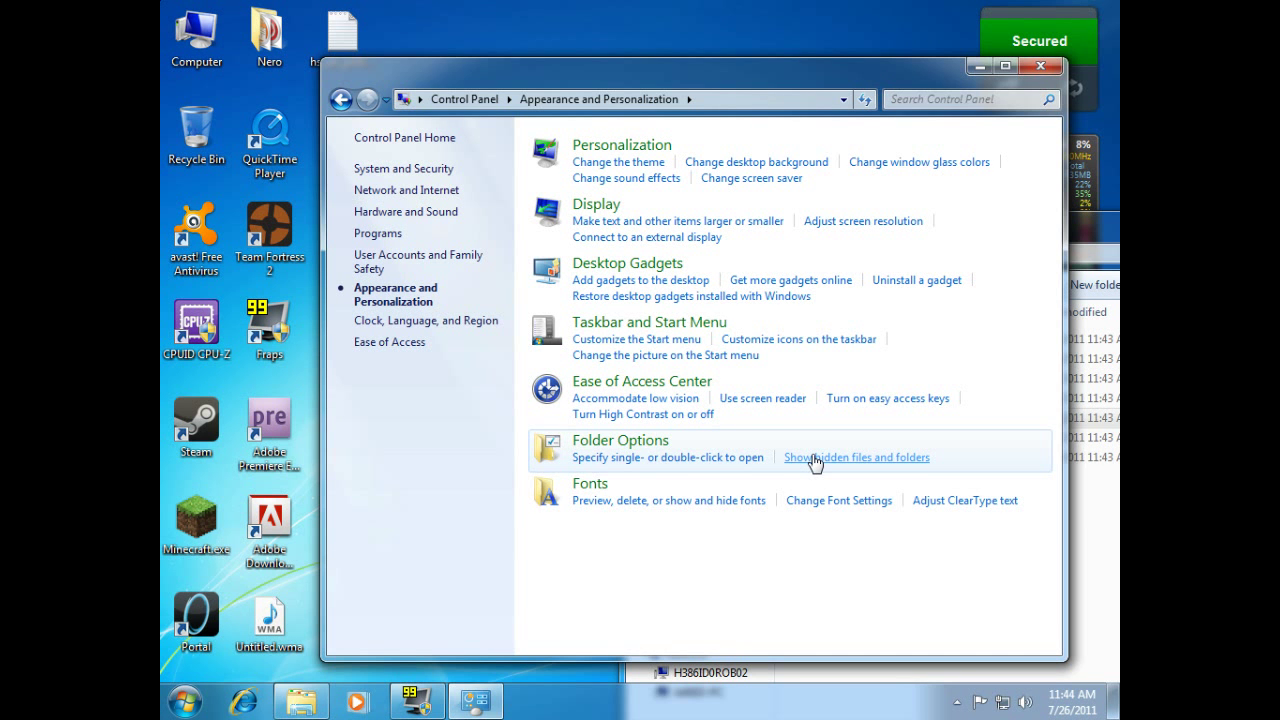
click(815, 457)
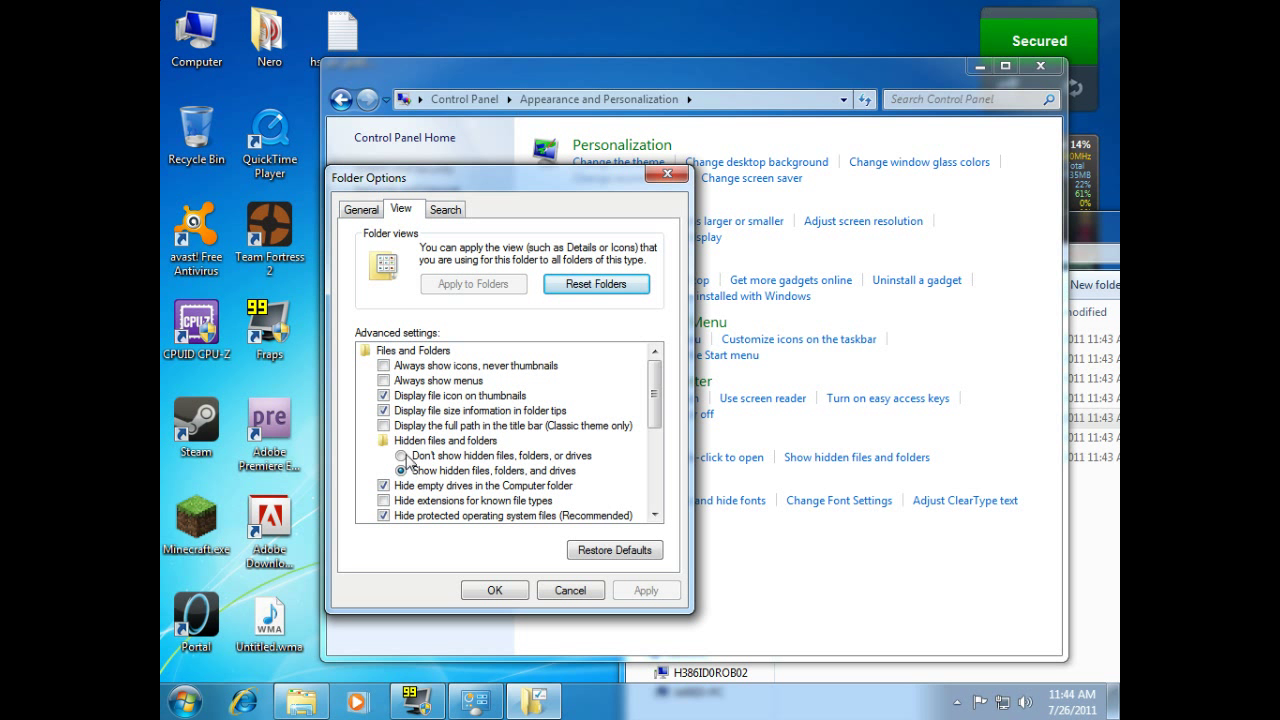
click(405, 457)
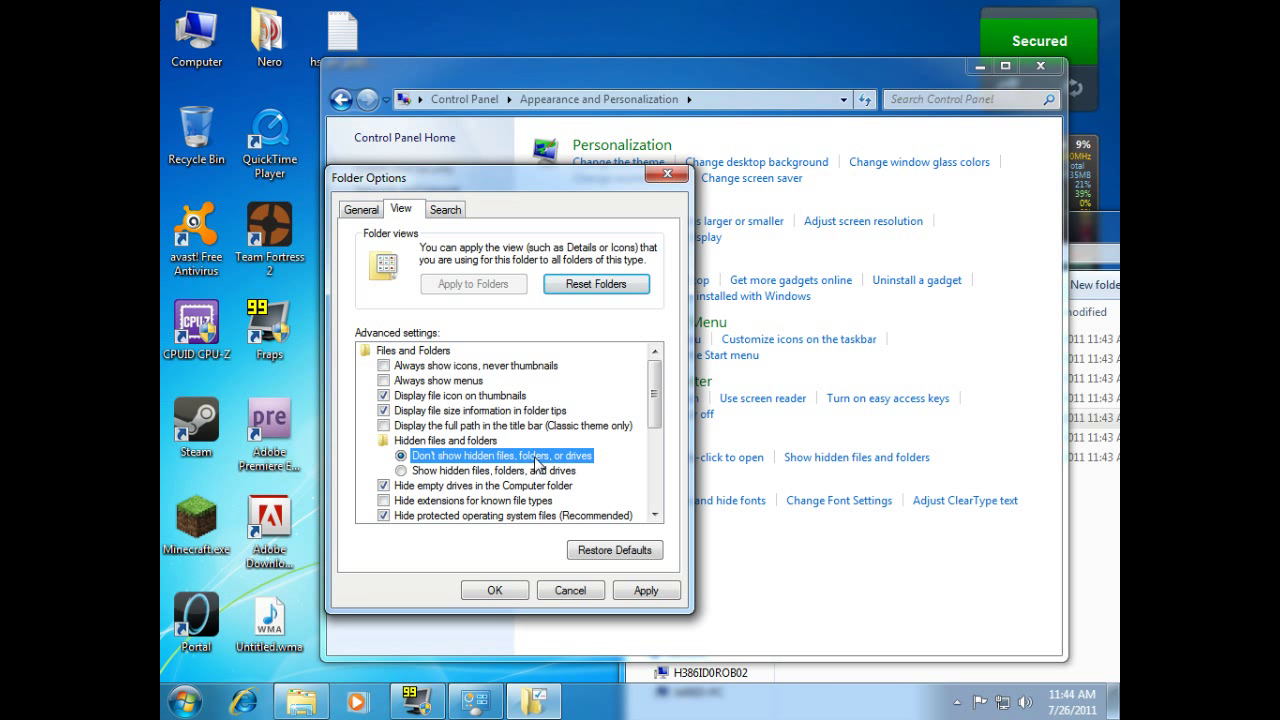
click(404, 473)
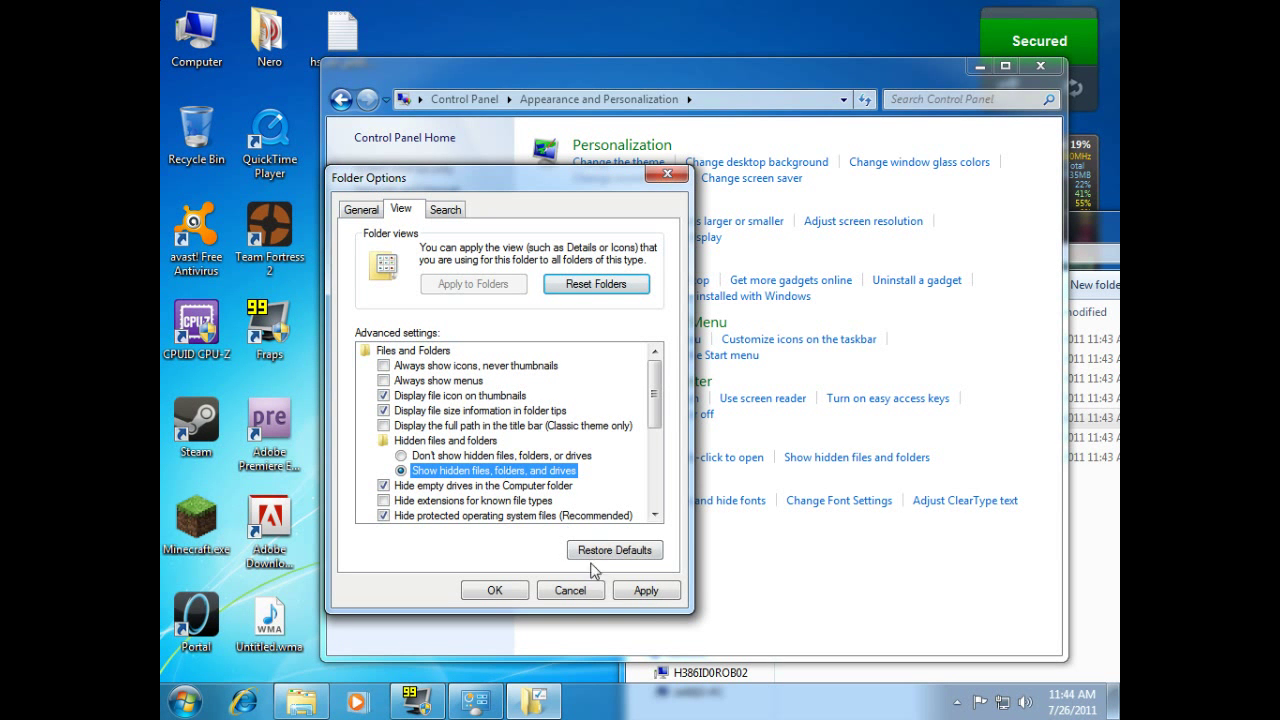
click(640, 595)
click(503, 598)
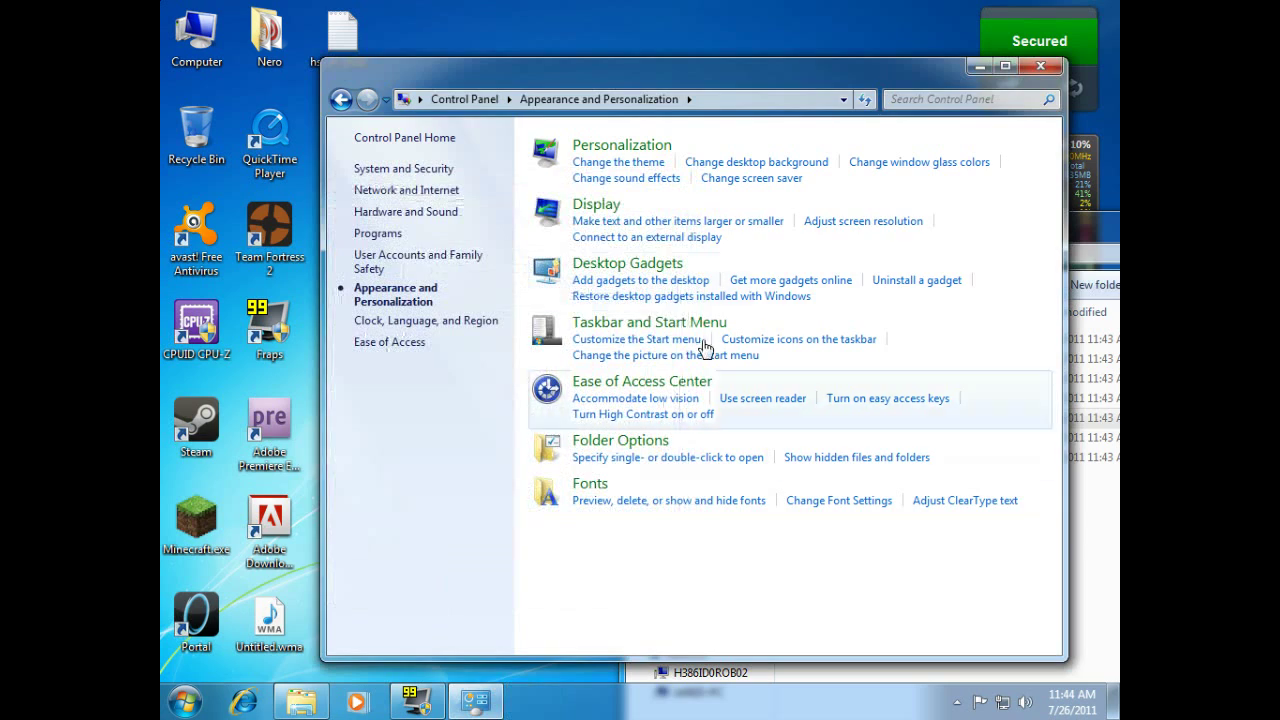
click(1037, 70)
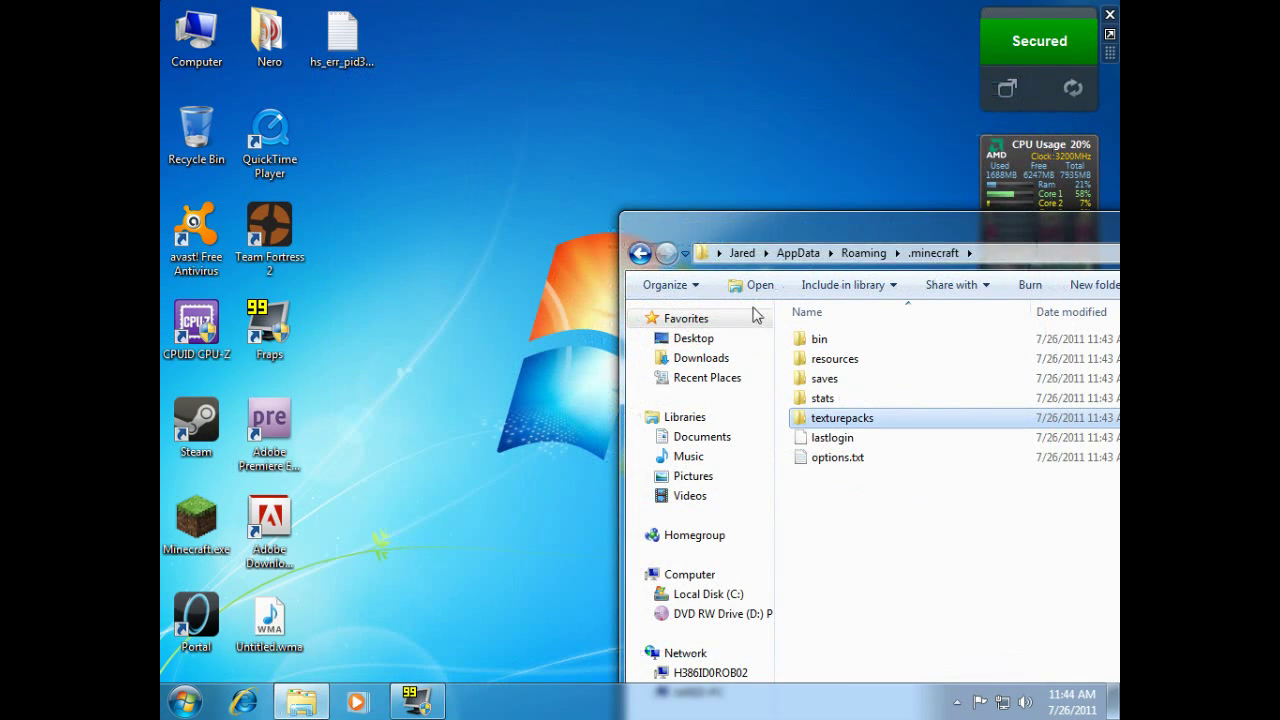
Close the .minecraft window and open the Users folder on Local Disk (C:) in a new Explorer window
drag(850, 232, 612, 106)
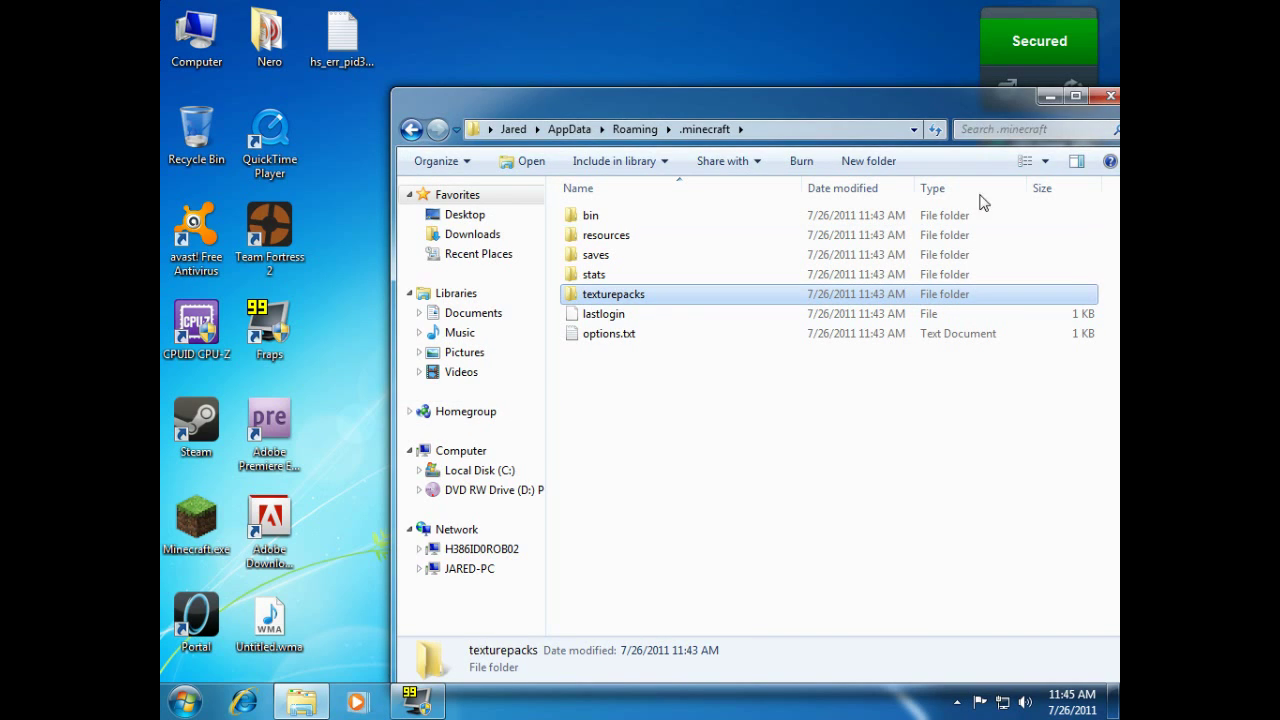
click(1110, 95)
click(302, 703)
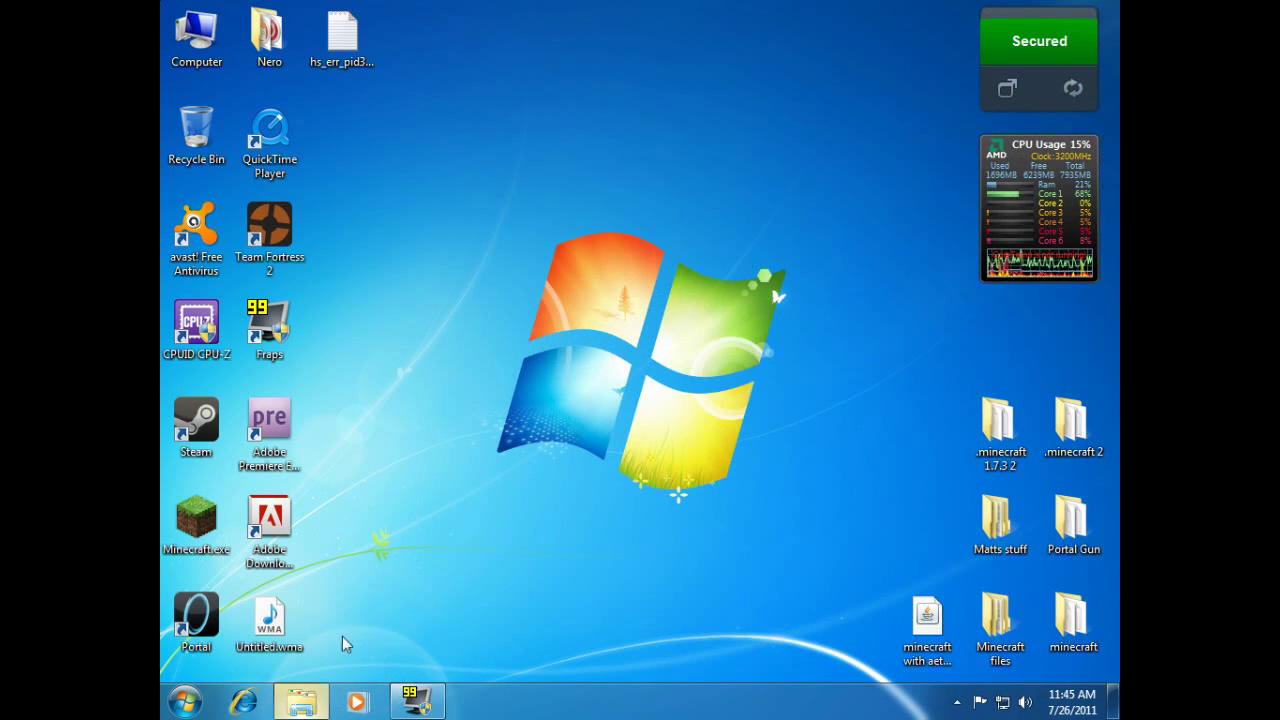
click(485, 468)
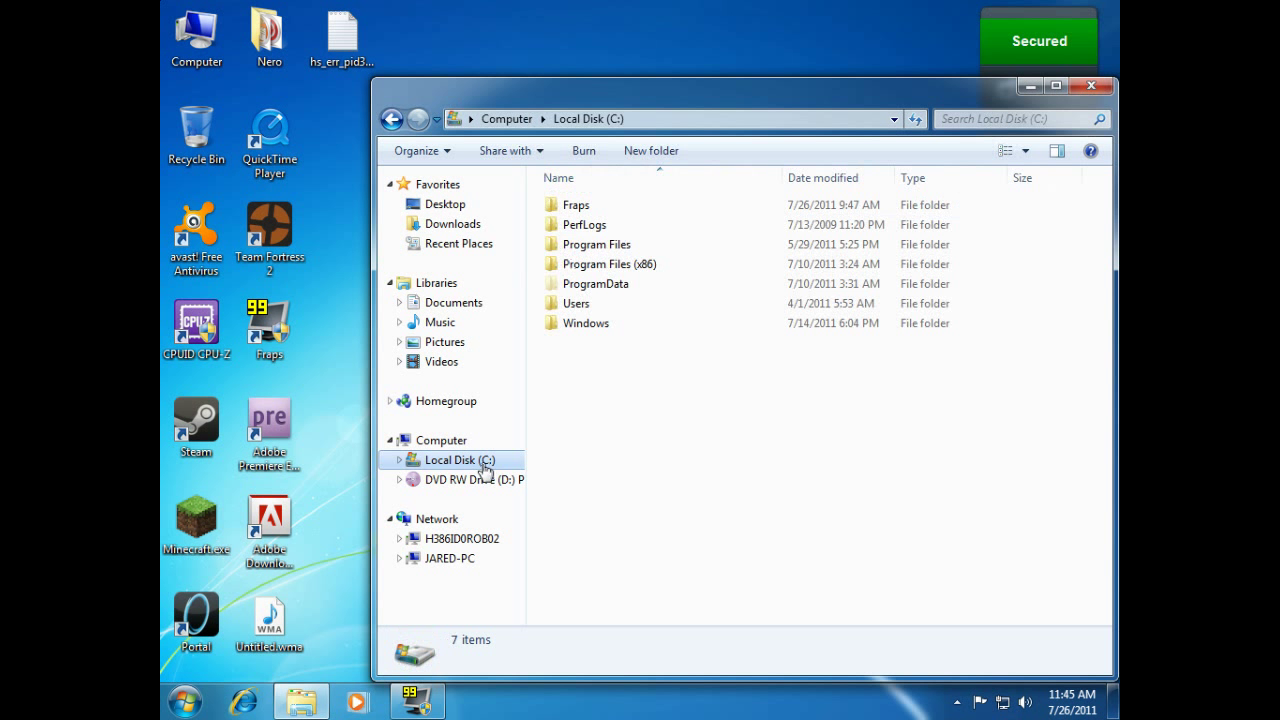
click(587, 306)
double_click(587, 306)
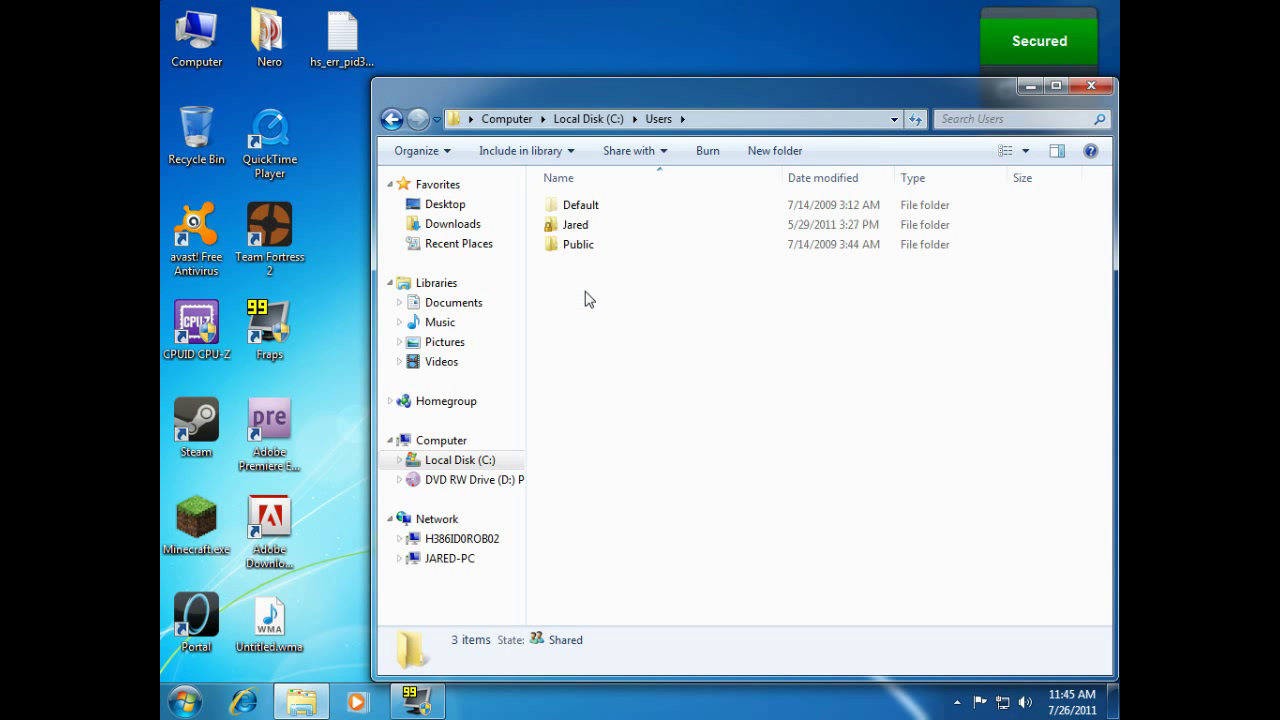
Go through the user's own folder, AppData, Roaming and .minecraft to the bin folder
double_click(587, 225)
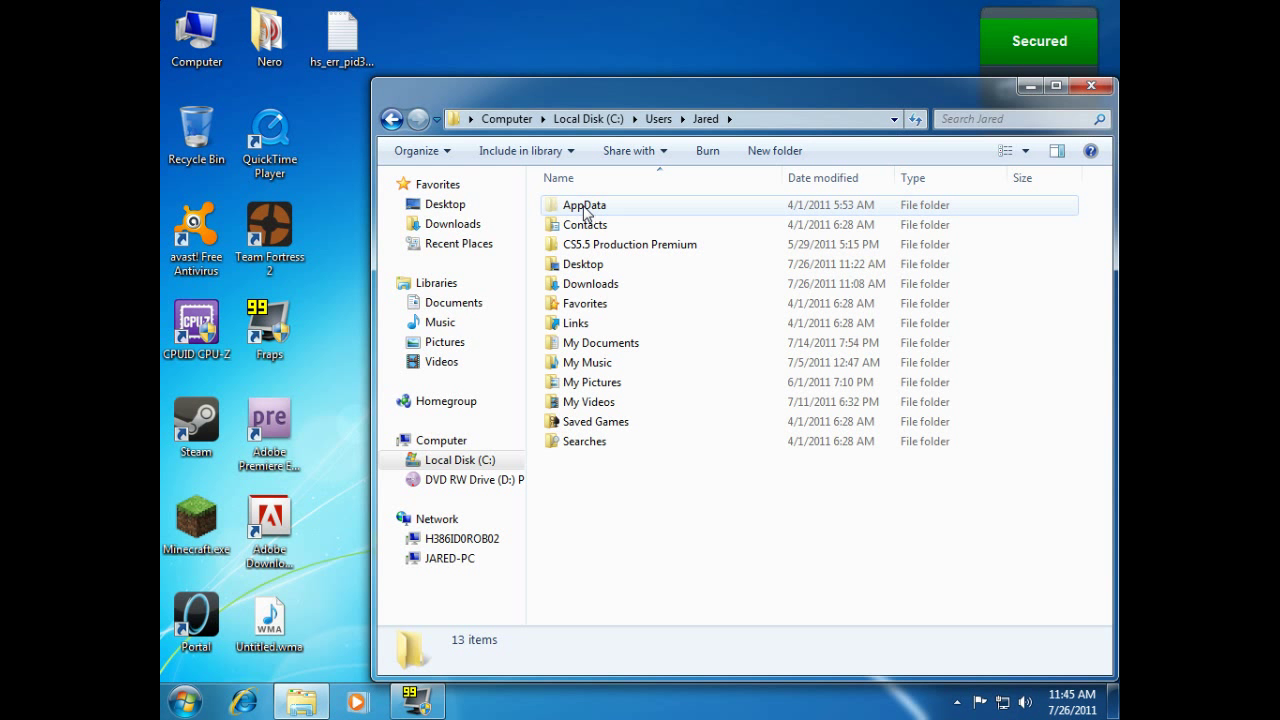
double_click(589, 207)
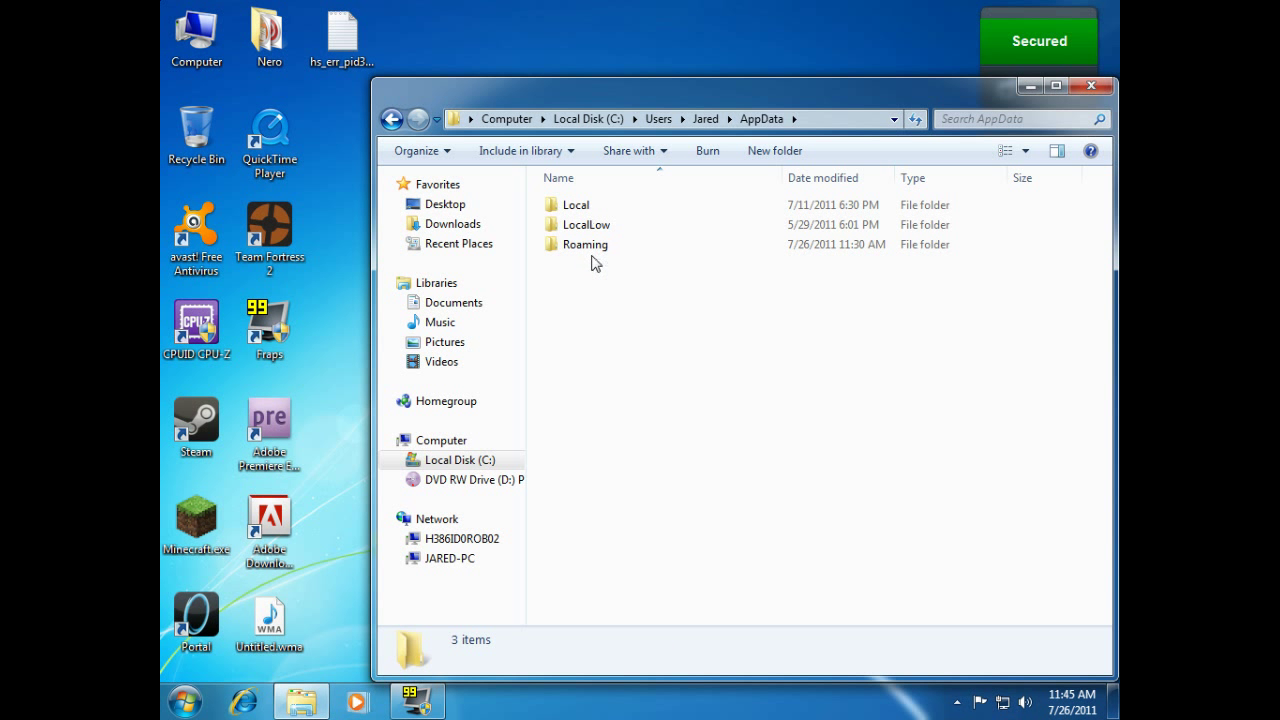
double_click(594, 248)
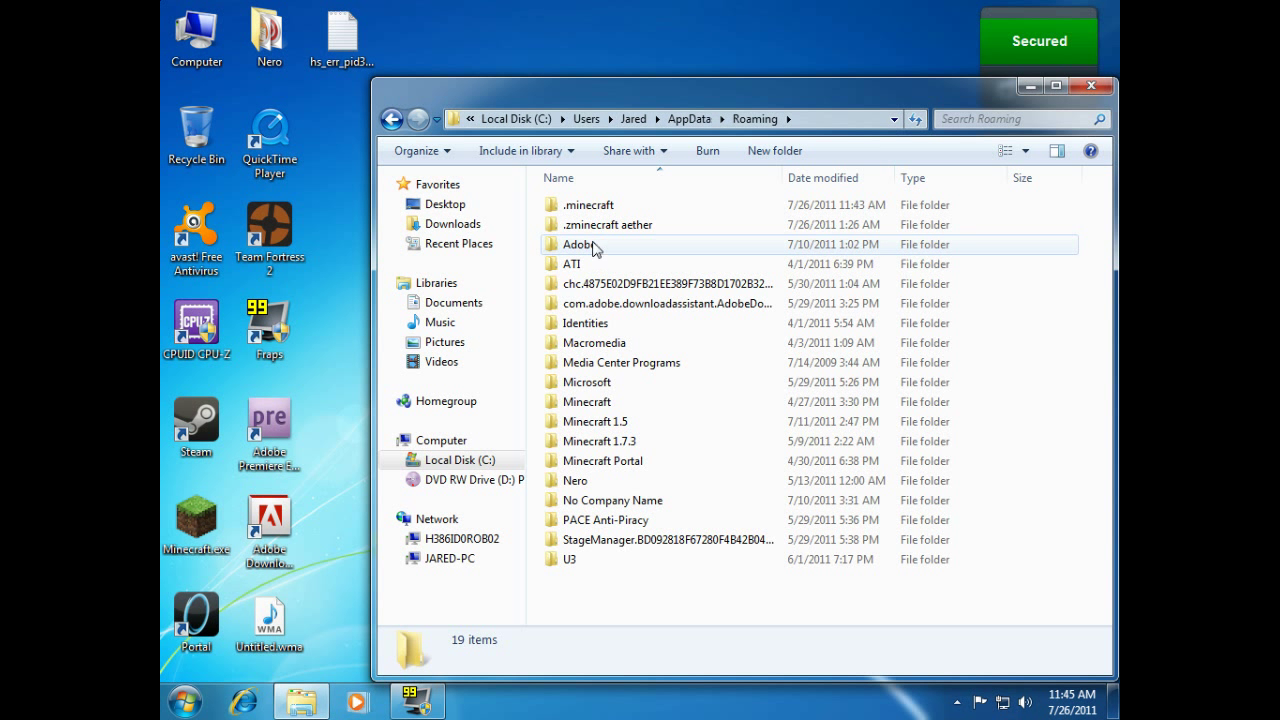
double_click(606, 208)
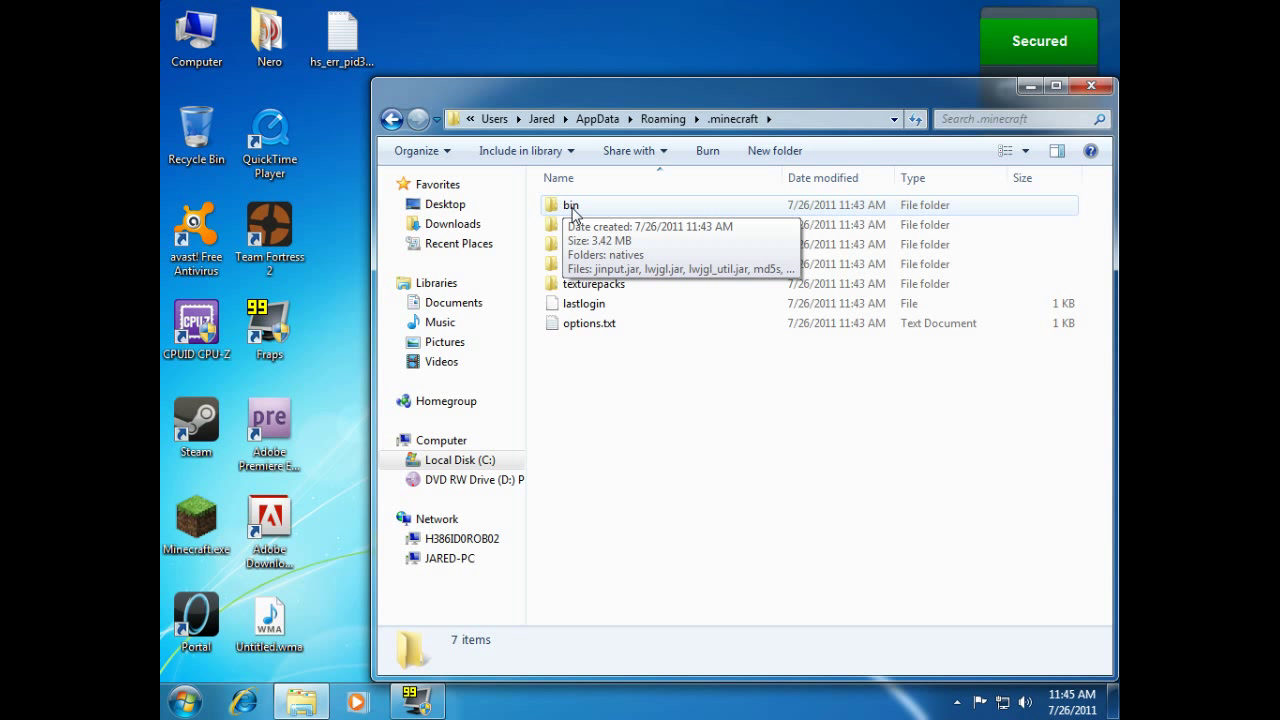
double_click(571, 207)
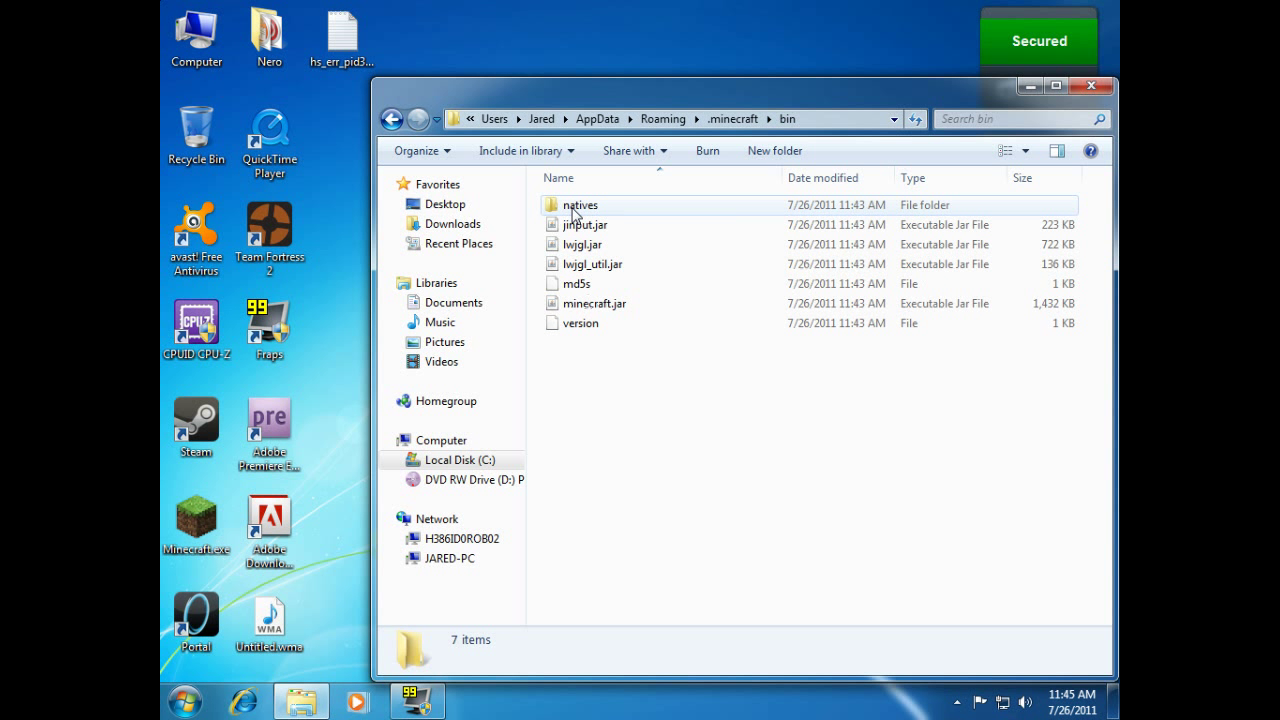
Try to open minecraft.jar directly from the bin folder
click(603, 310)
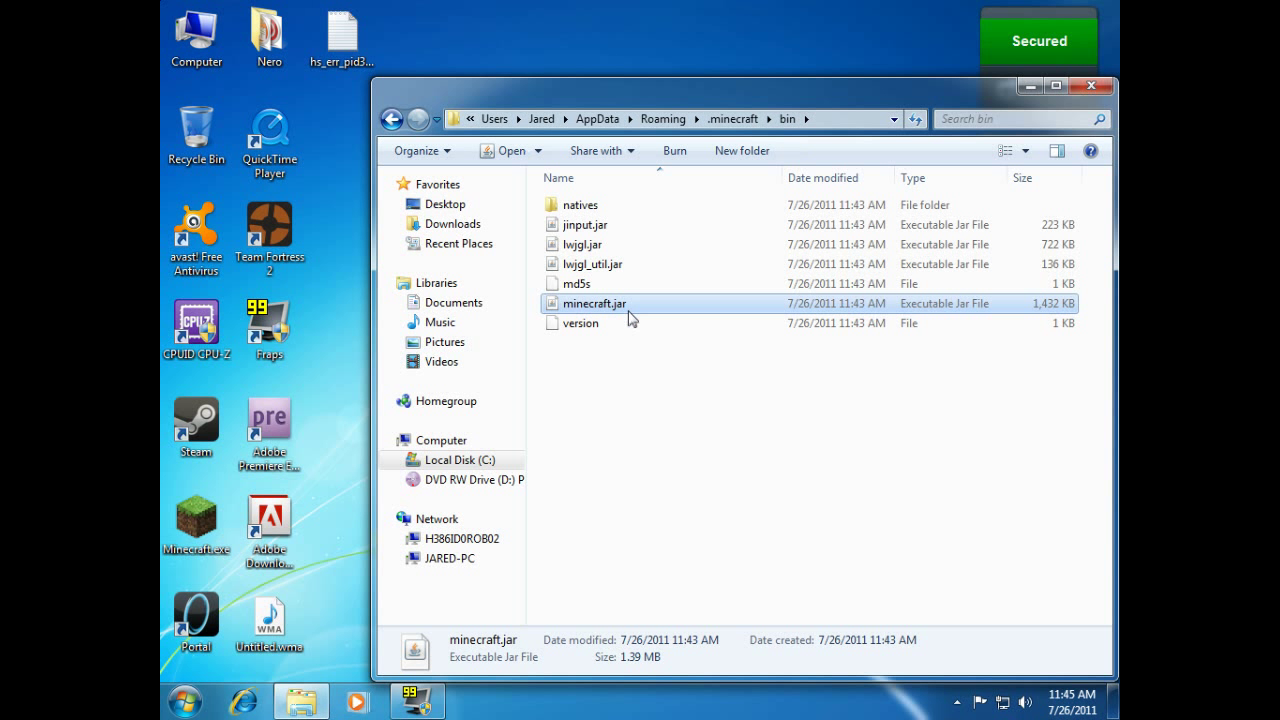
click(631, 385)
click(628, 305)
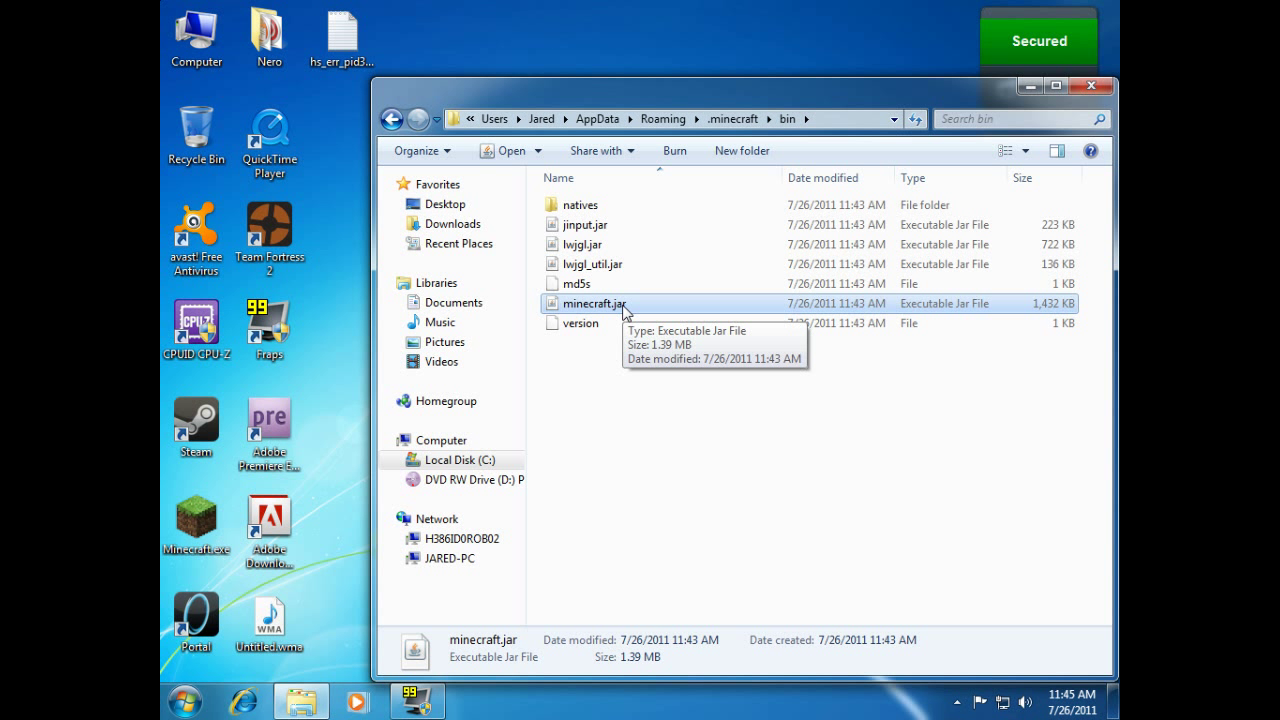
double_click(619, 311)
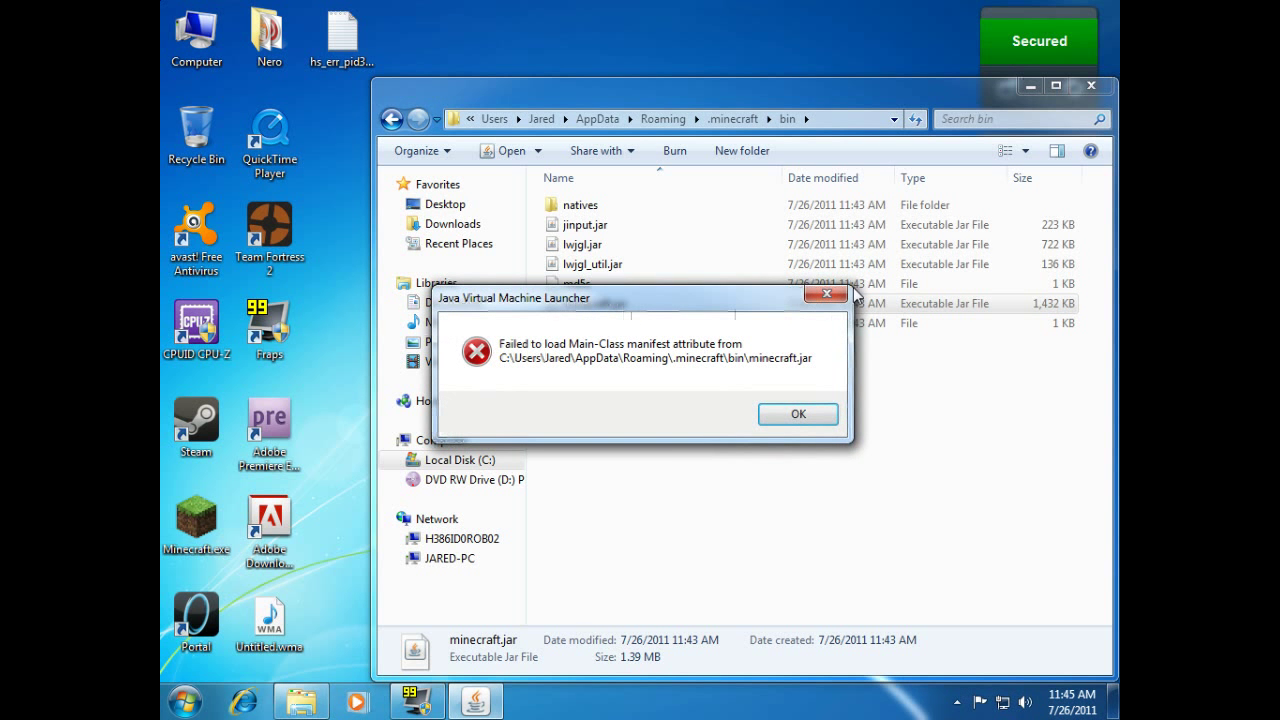
click(828, 290)
Rename minecraft.jar as minecraft.zip, accepting the change of file extension
key(F2)
key(End)
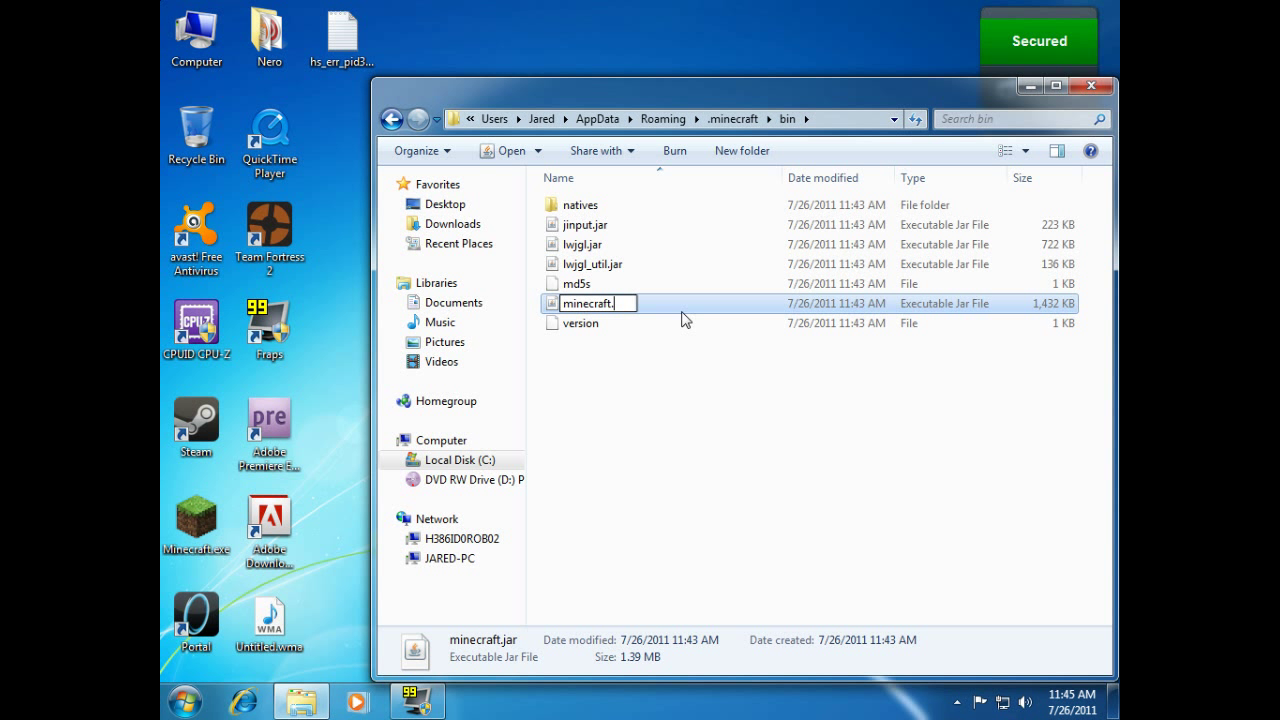
text(ip)
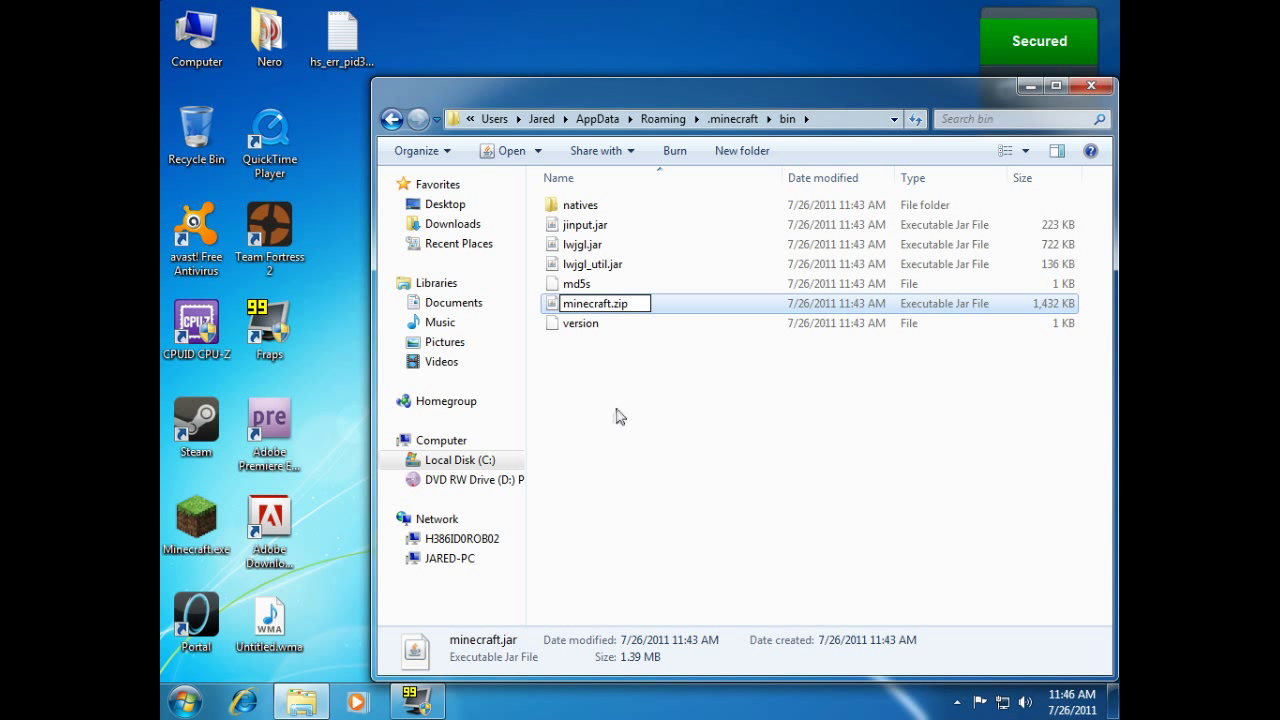
key(Return)
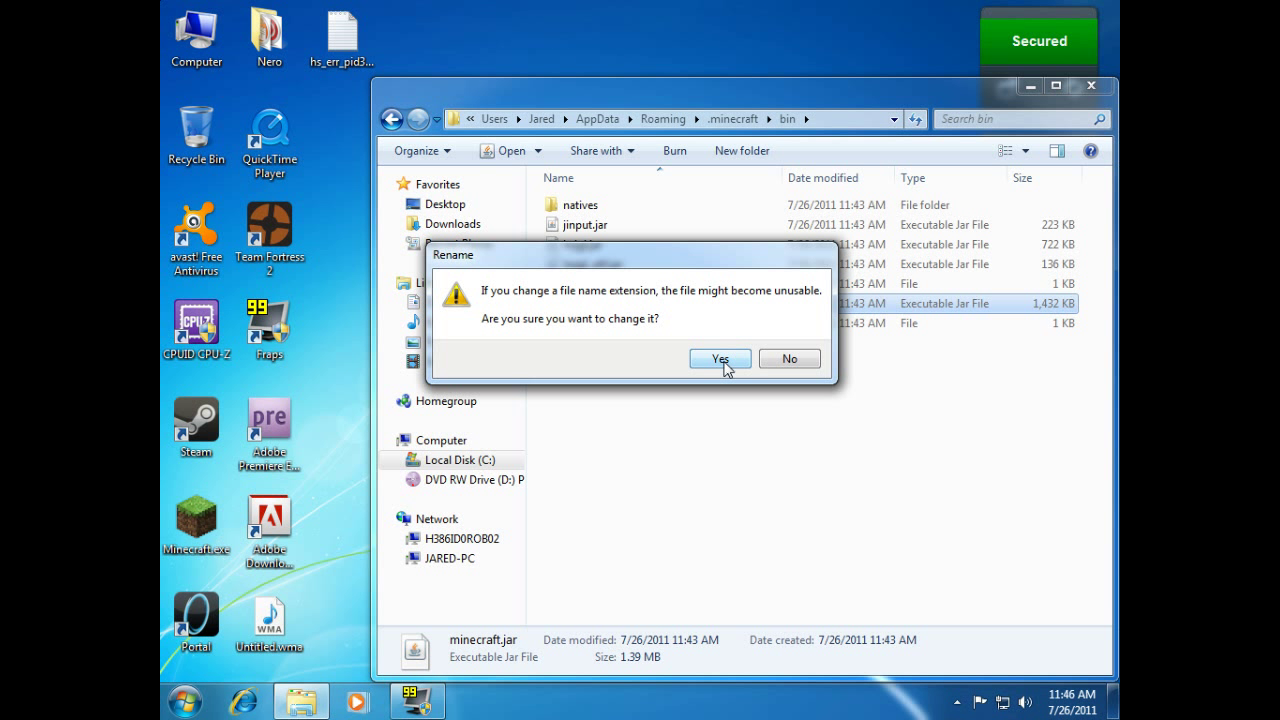
click(720, 359)
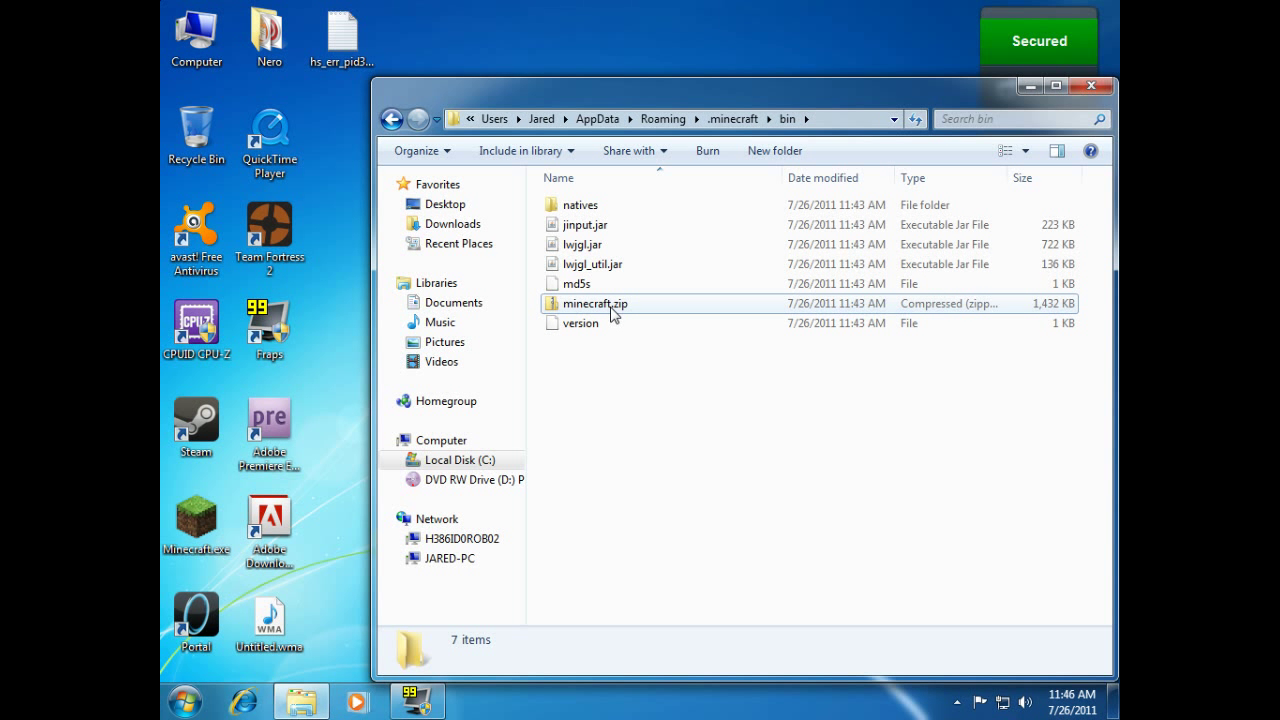
Look inside minecraft.zip, return to the bin folder, and extract the archive to the default minecraft subfolder of bin
double_click(611, 311)
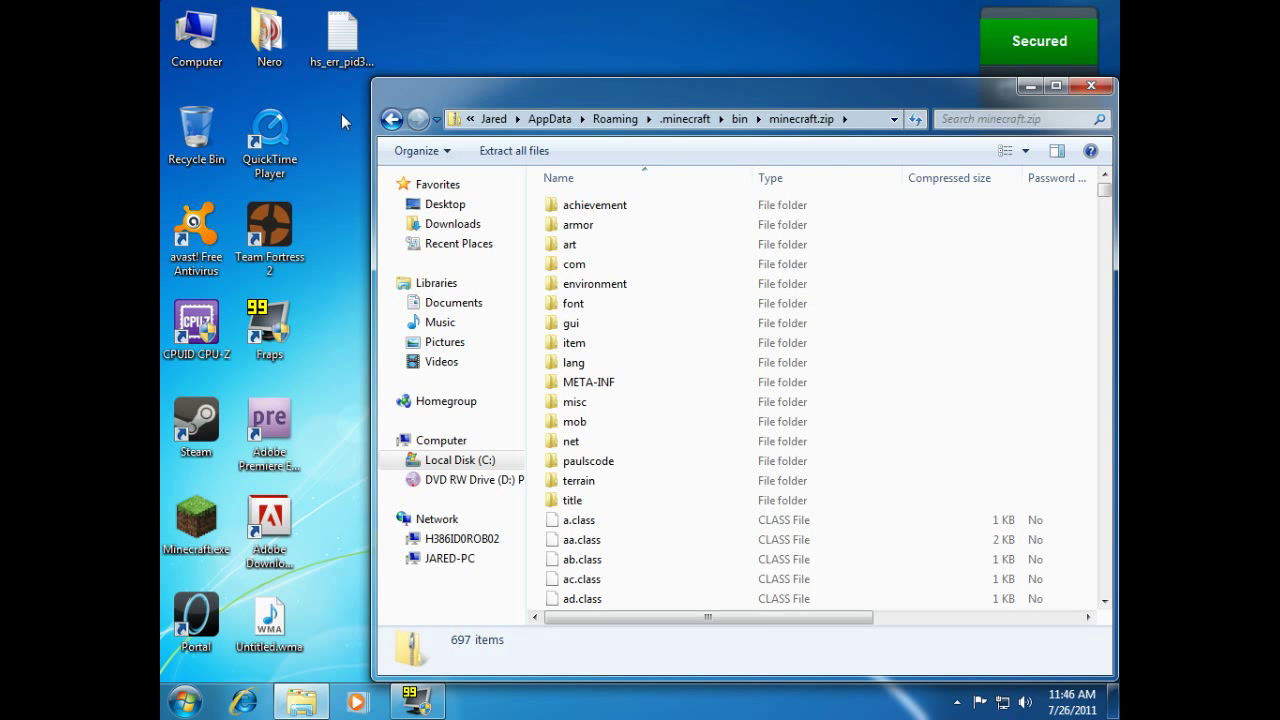
click(391, 119)
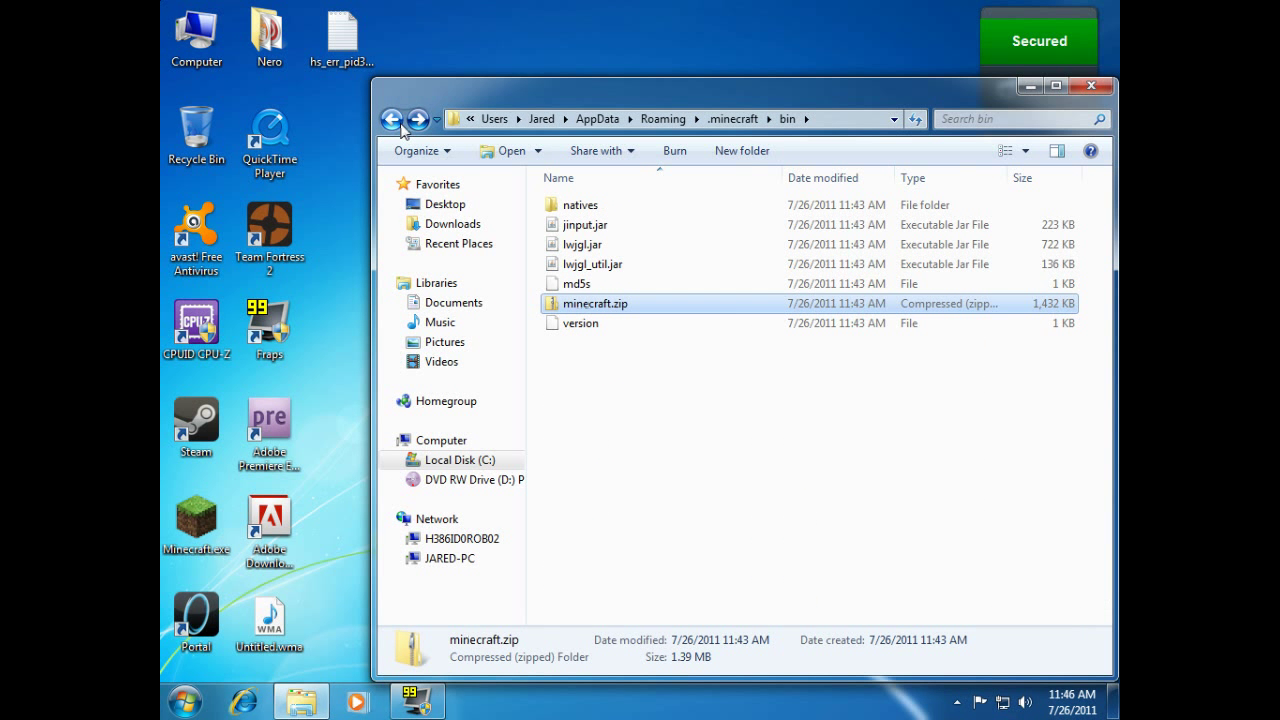
right_click(591, 313)
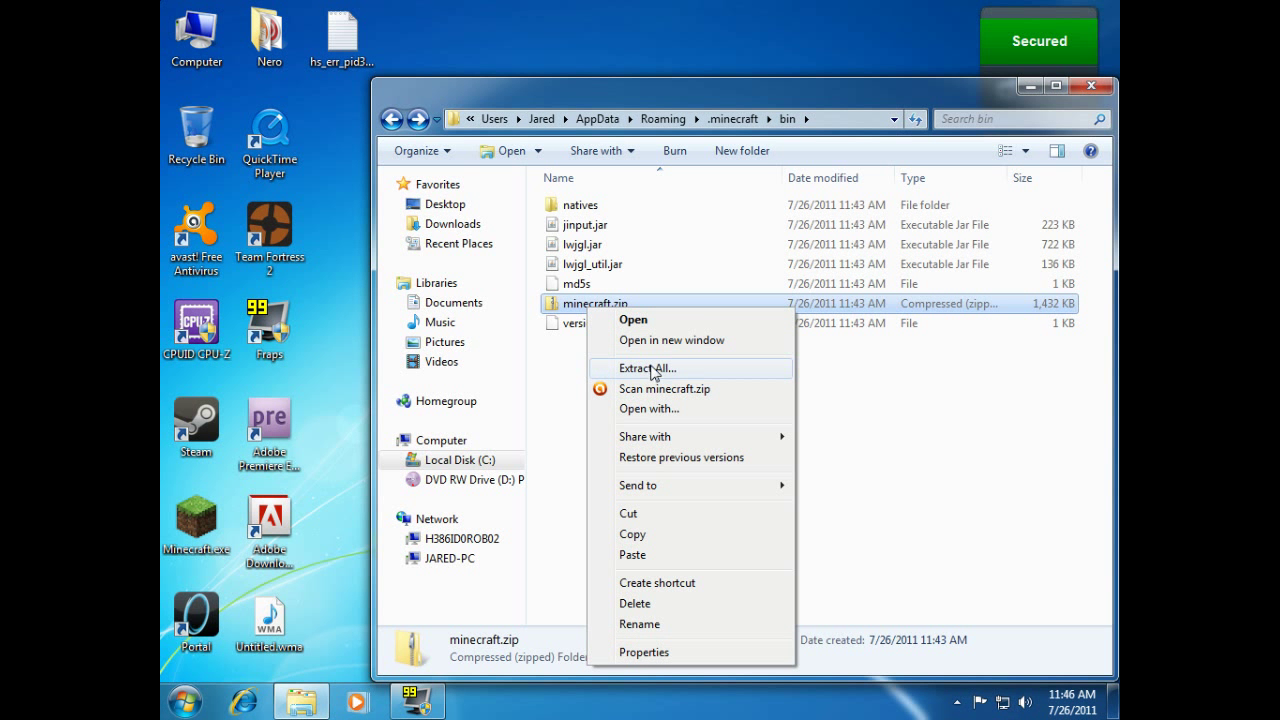
click(648, 369)
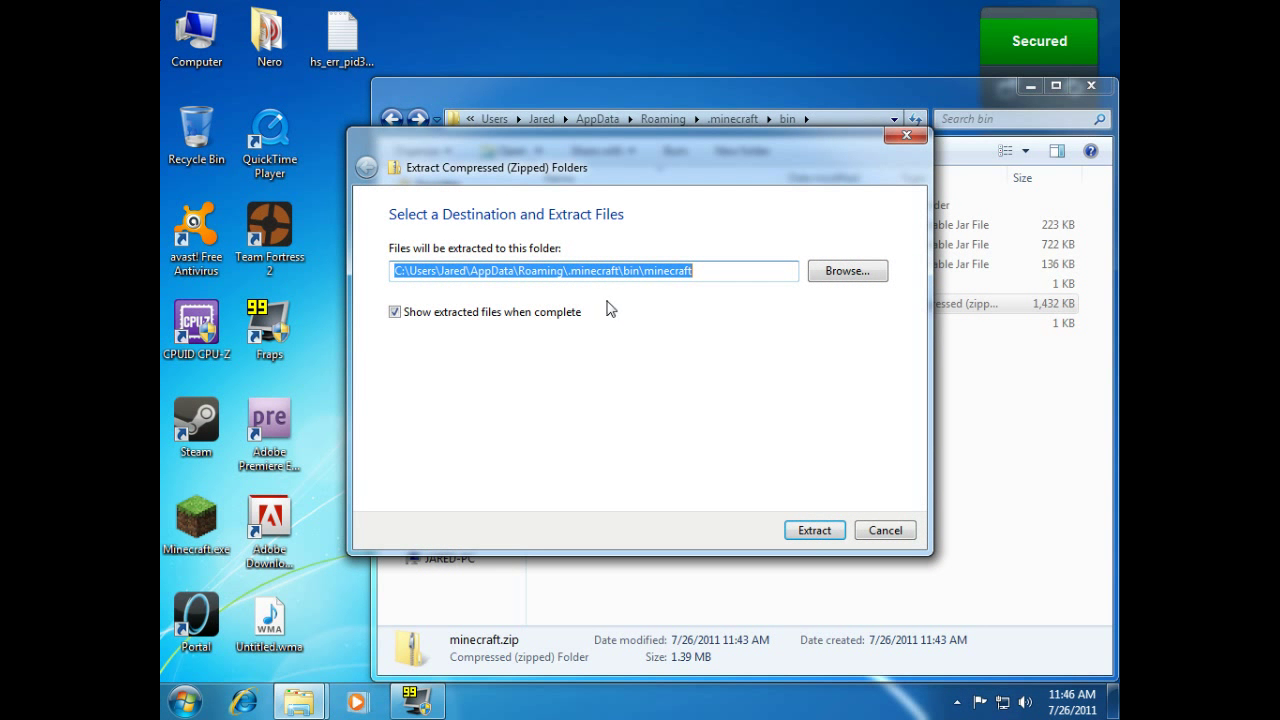
click(820, 533)
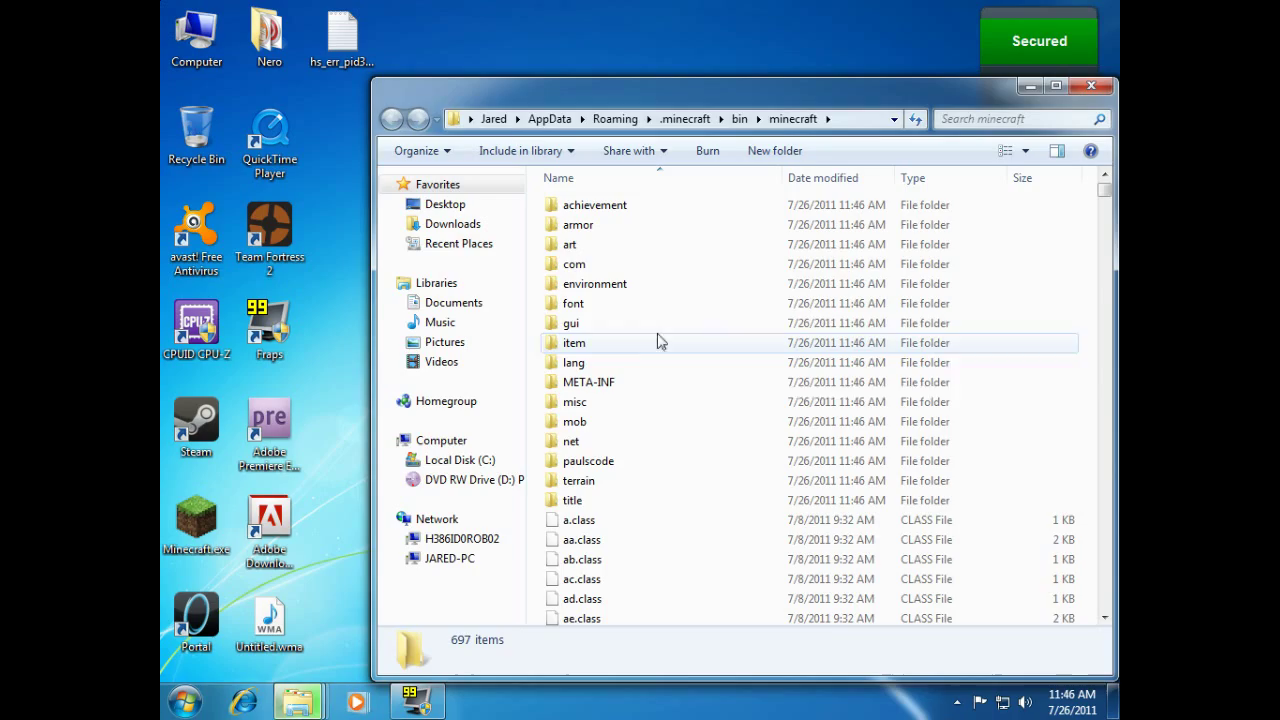
Move the extracted minecraft folder window aside, and minimize both it and the bin window
drag(713, 98, 930, 207)
drag(1075, 200, 850, 210)
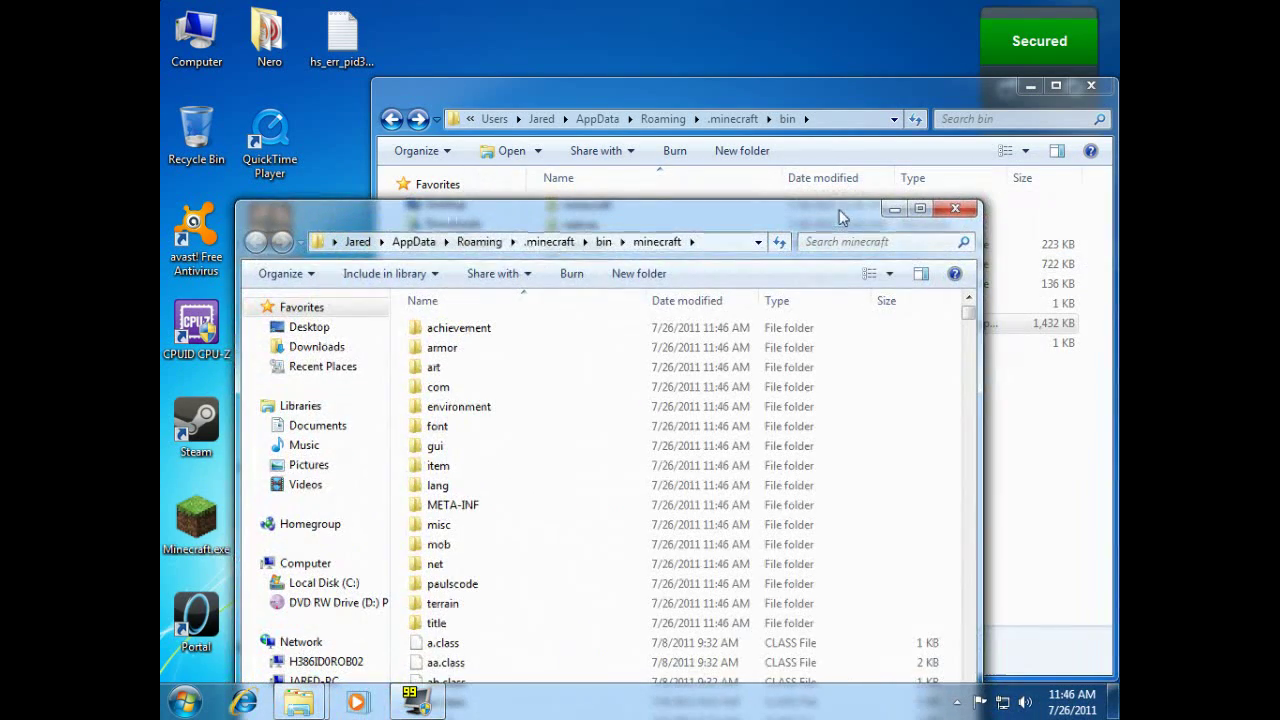
click(890, 211)
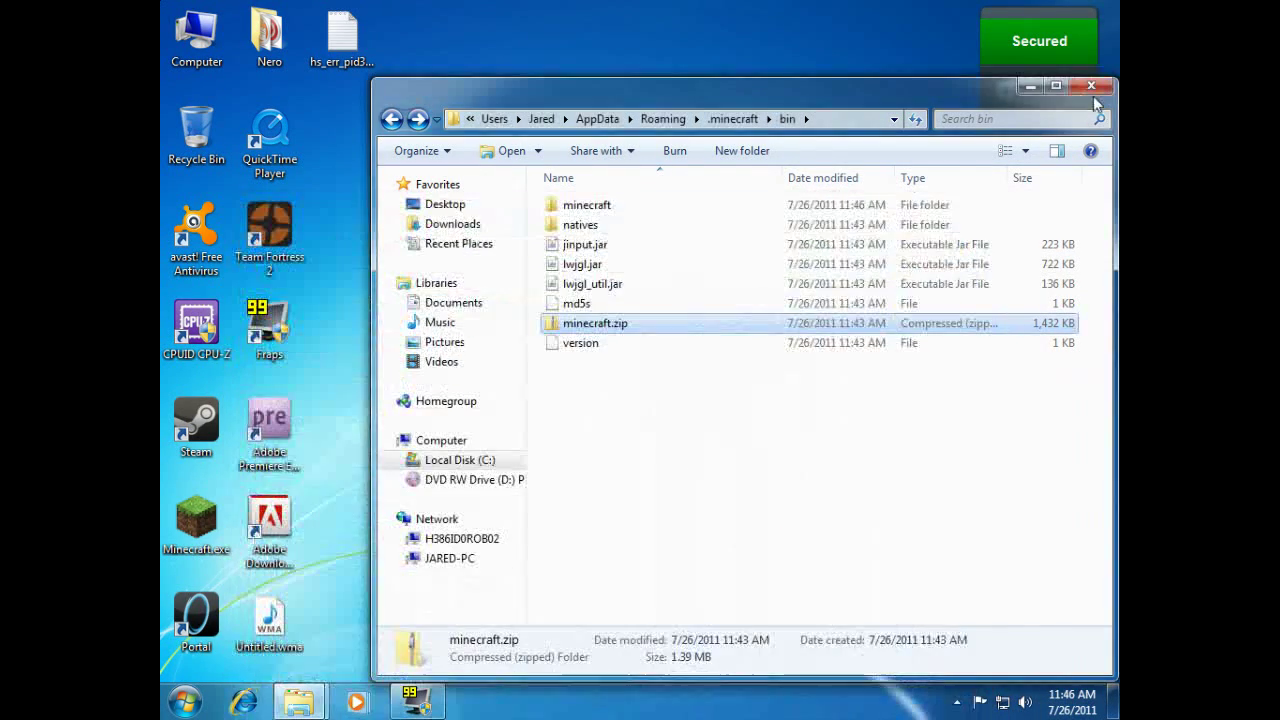
click(1030, 87)
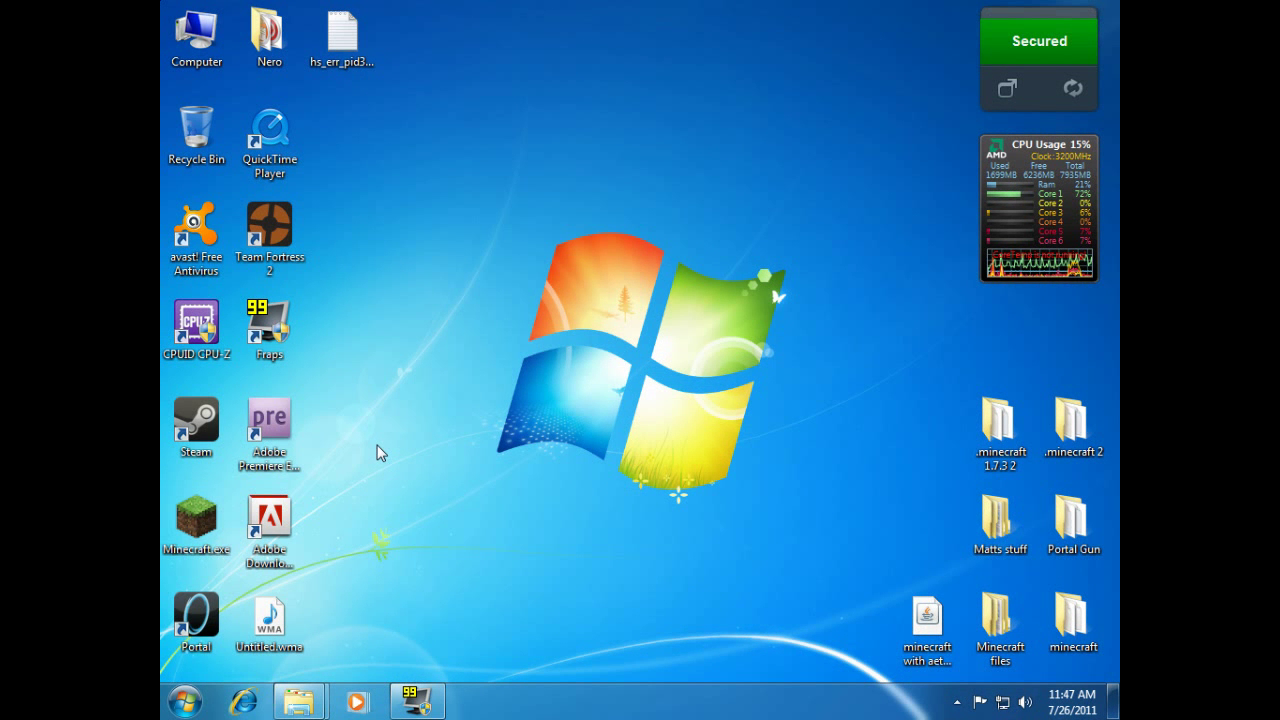
right_click(371, 378)
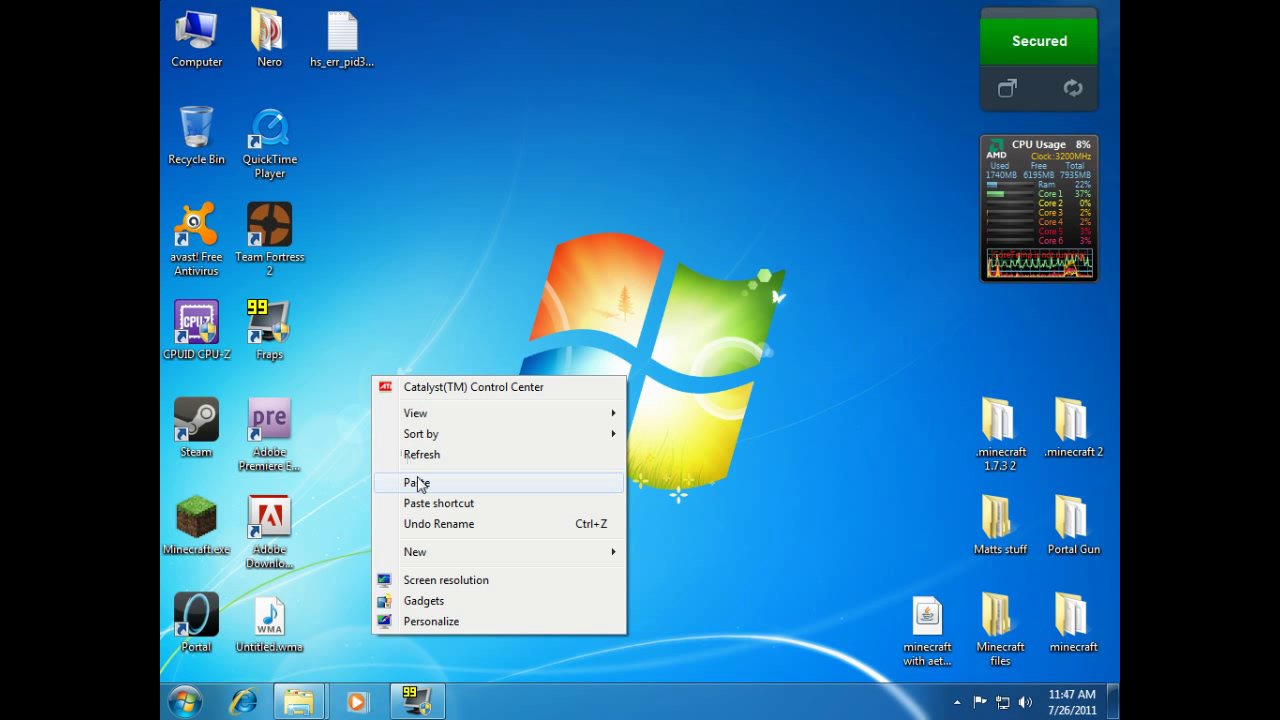
click(355, 489)
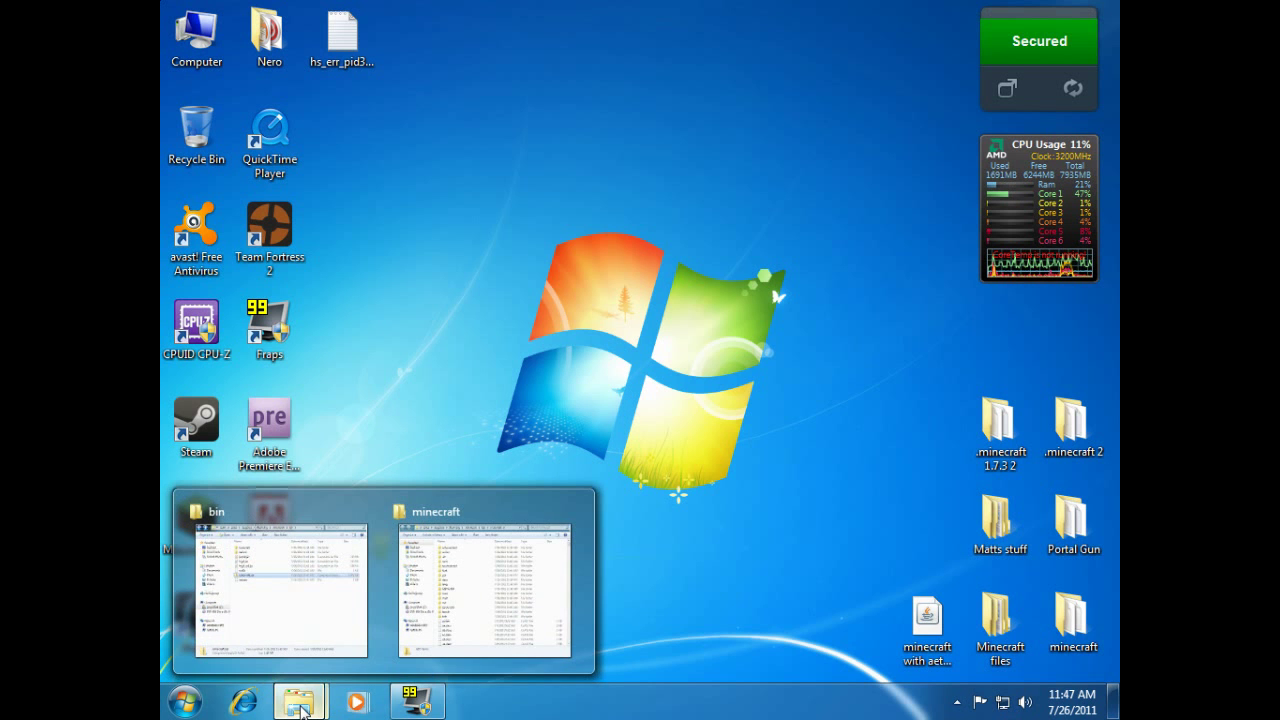
Open the Downloads folder in a new Explorer window, move the window aside, and open AudioMod.zip
right_click(300, 706)
click(288, 607)
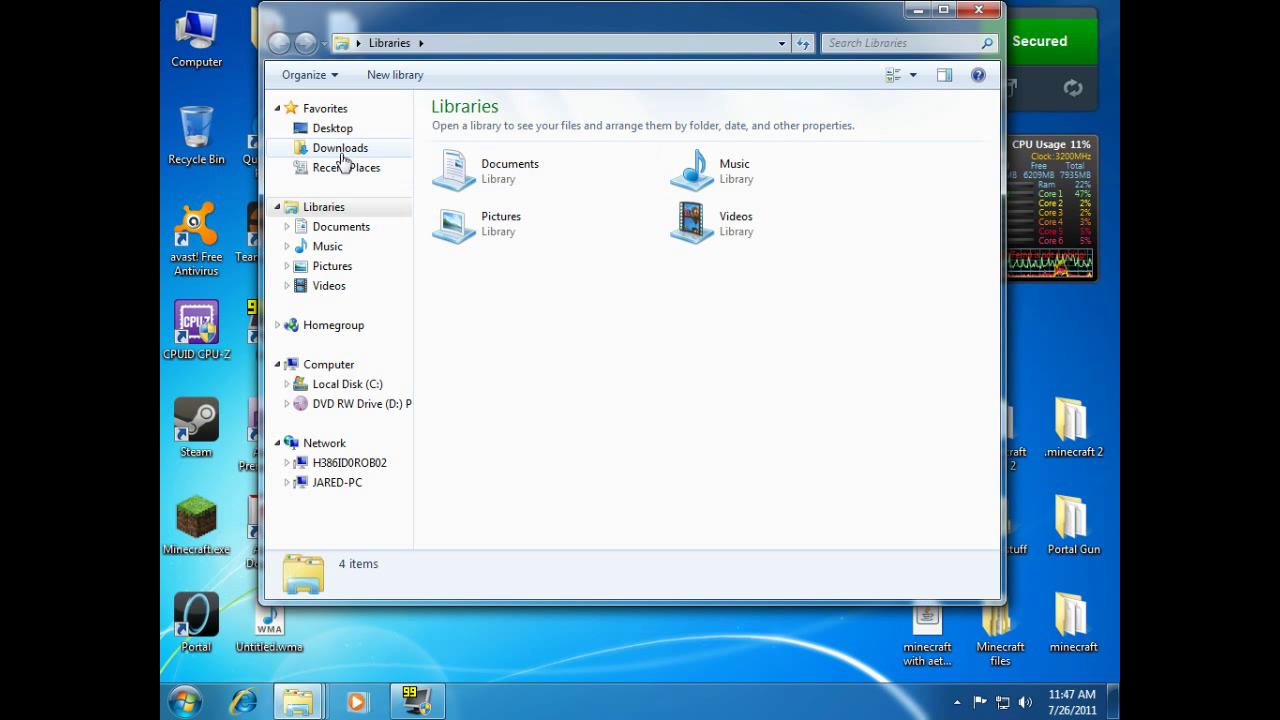
click(343, 150)
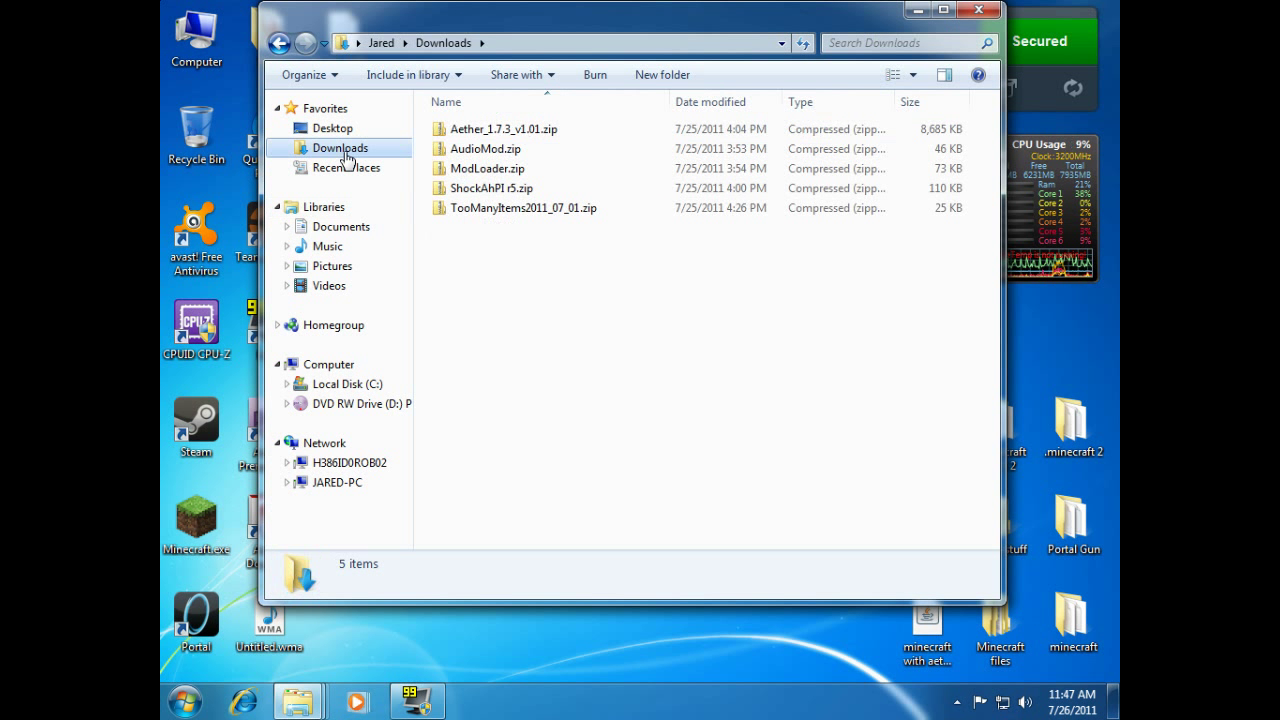
drag(527, 22, 377, 100)
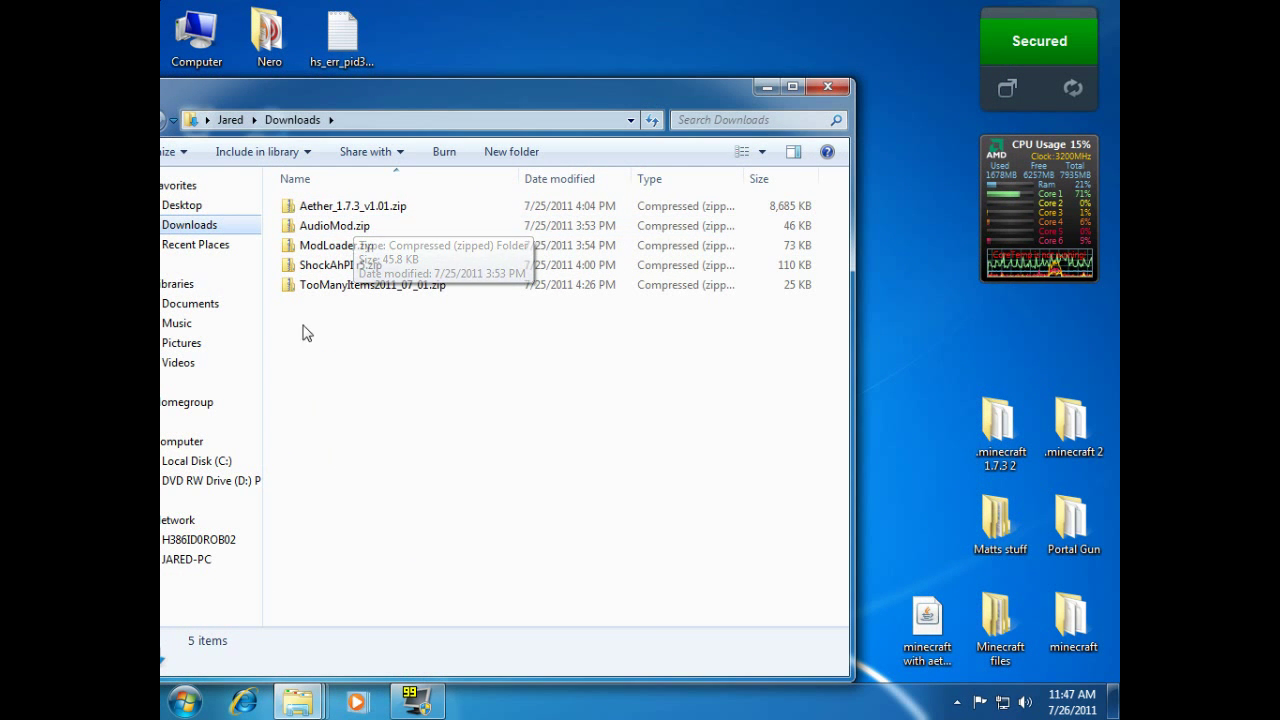
double_click(323, 229)
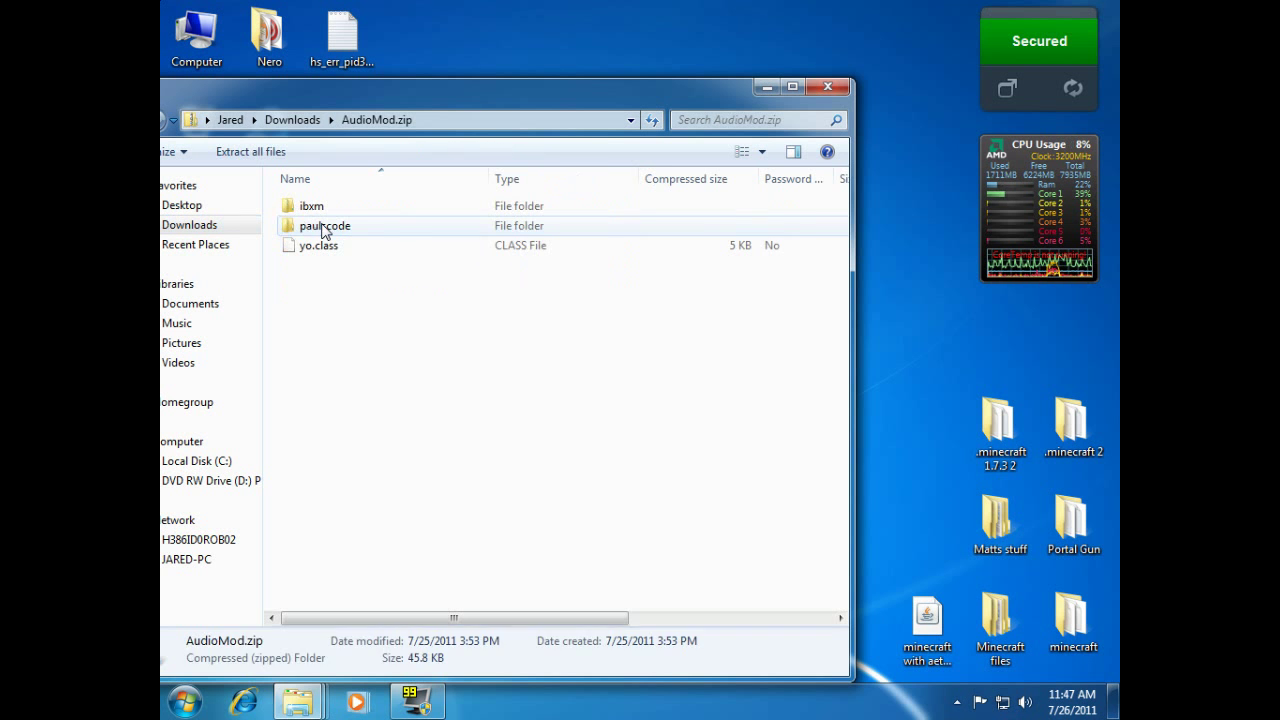
Restore the extracted minecraft folder window and move it beside the AudioMod.zip window
mouse_move(316, 708)
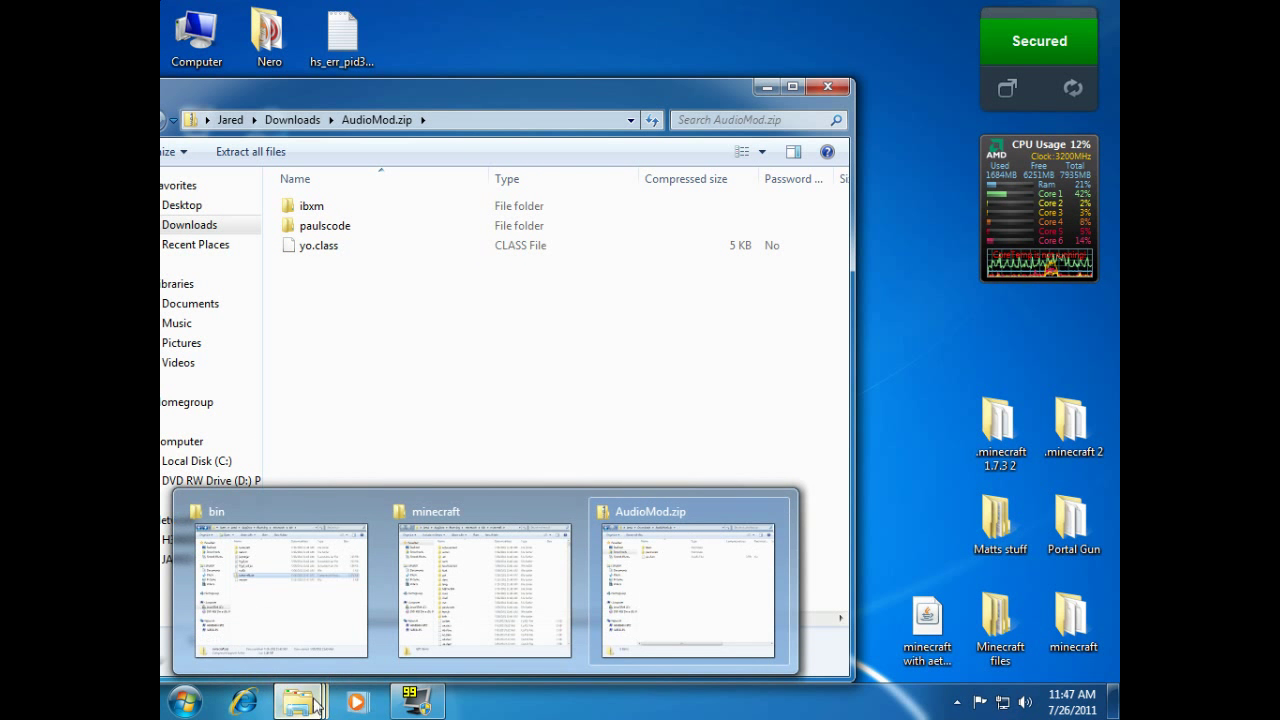
mouse_move(440, 577)
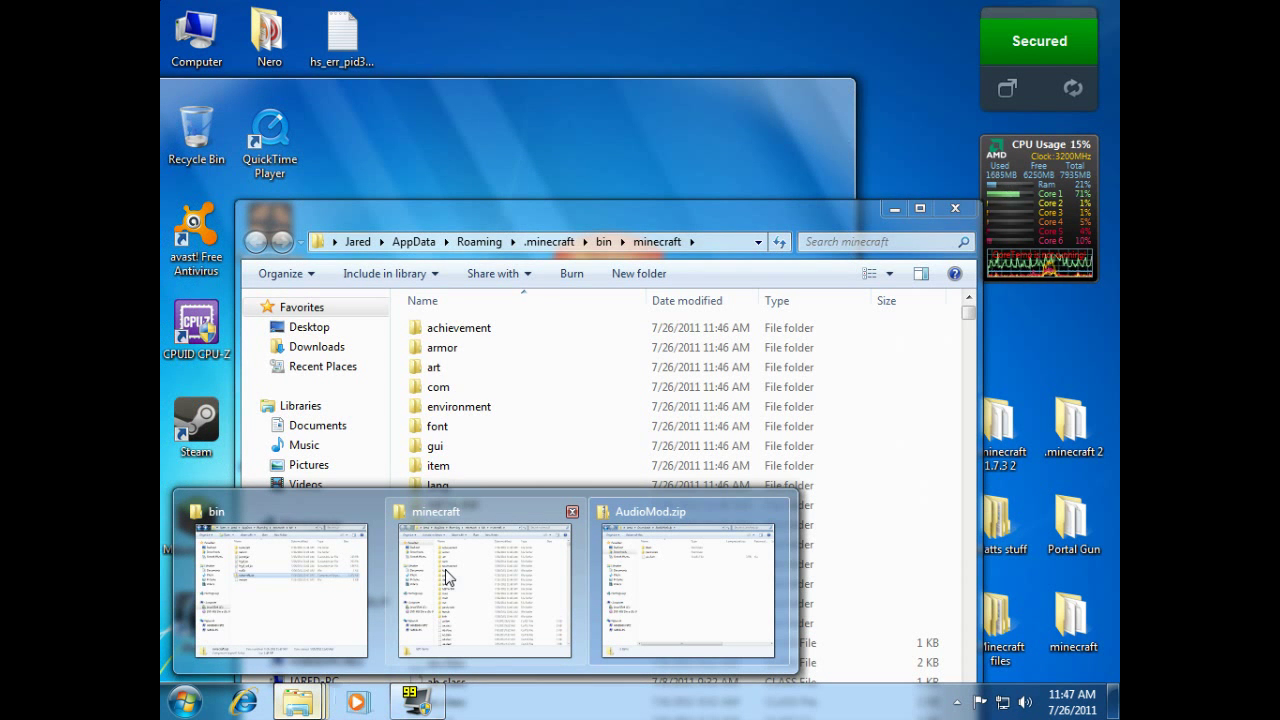
click(446, 577)
drag(510, 212, 800, 52)
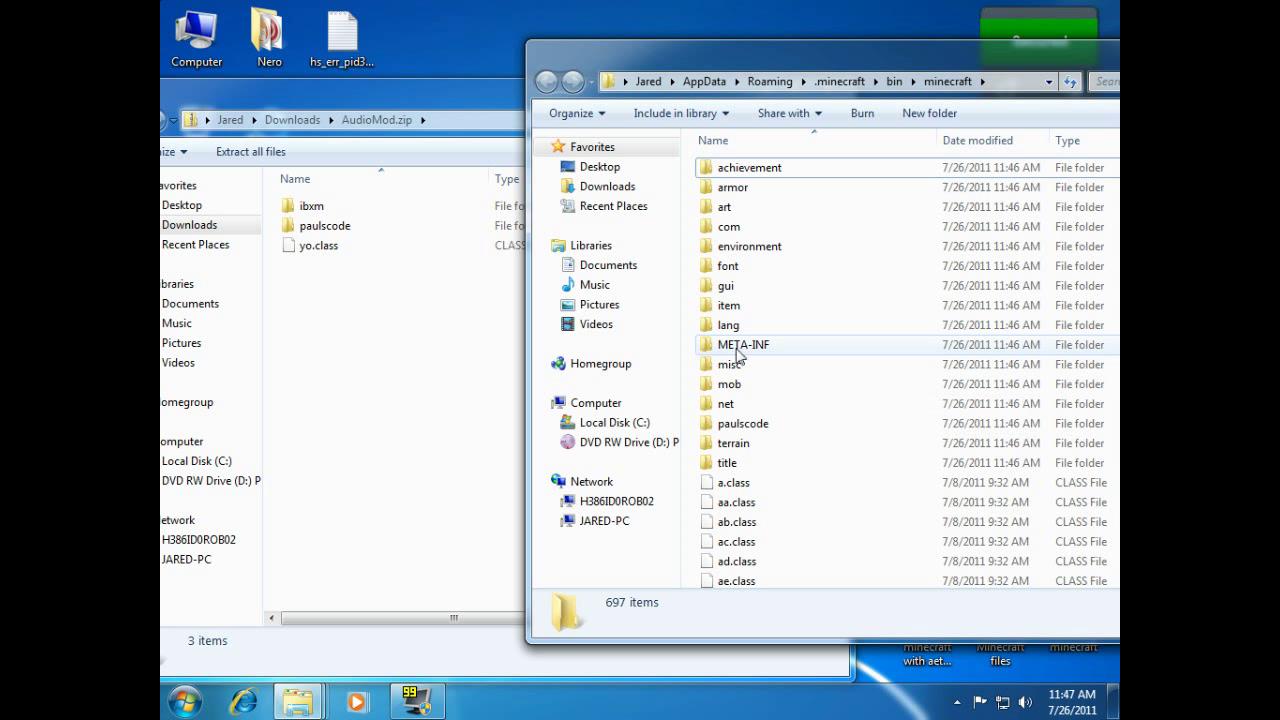
Check the contents of META-INF in the extracted minecraft folder, and delete that folder to the Recycle Bin
double_click(736, 346)
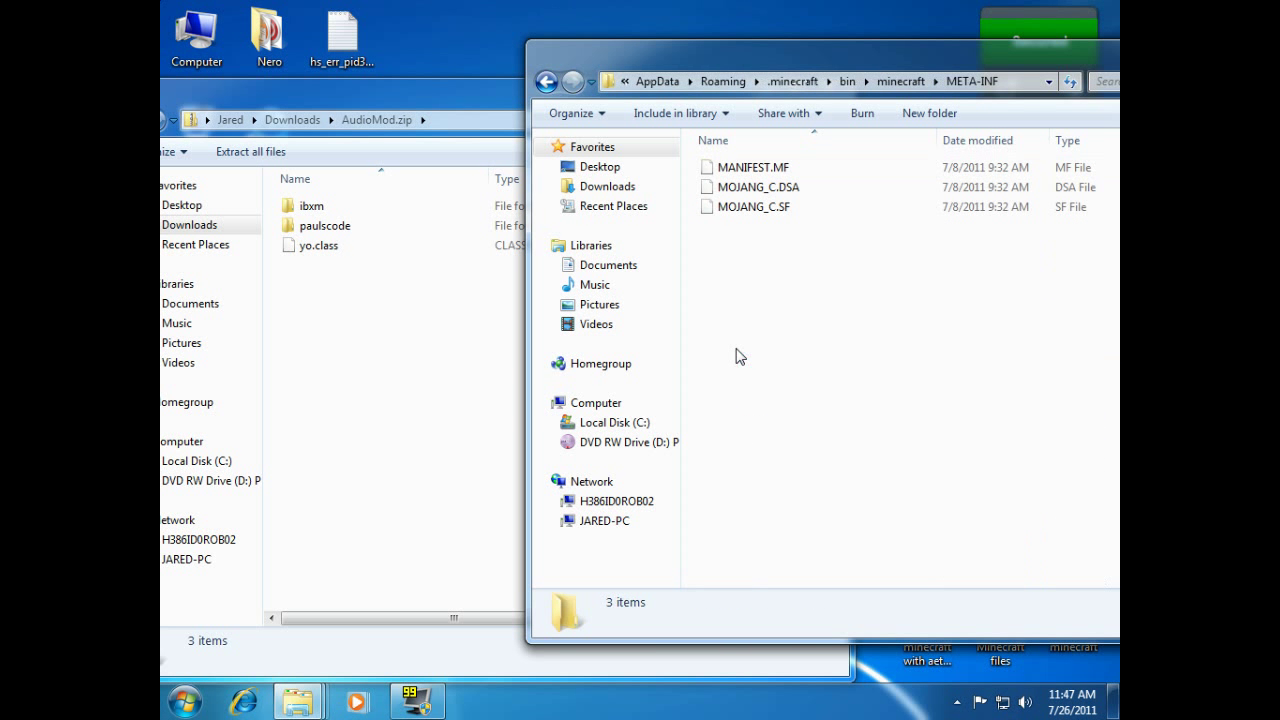
click(546, 81)
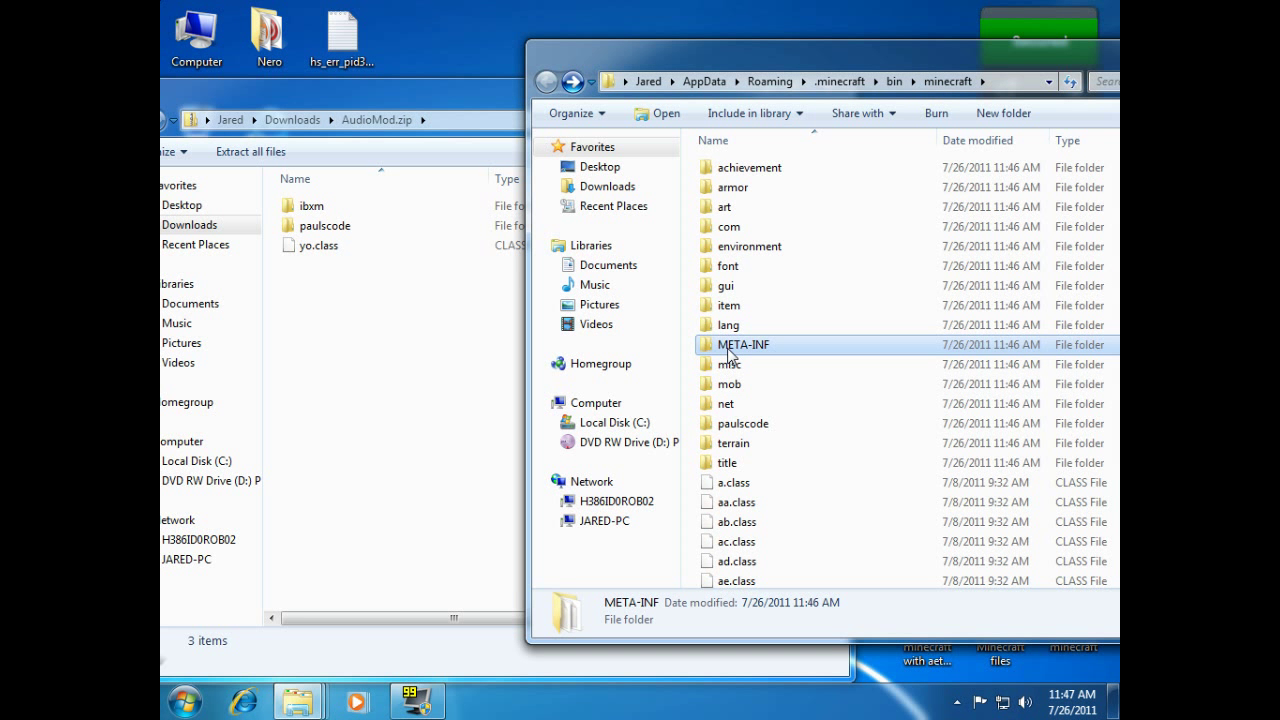
right_click(740, 338)
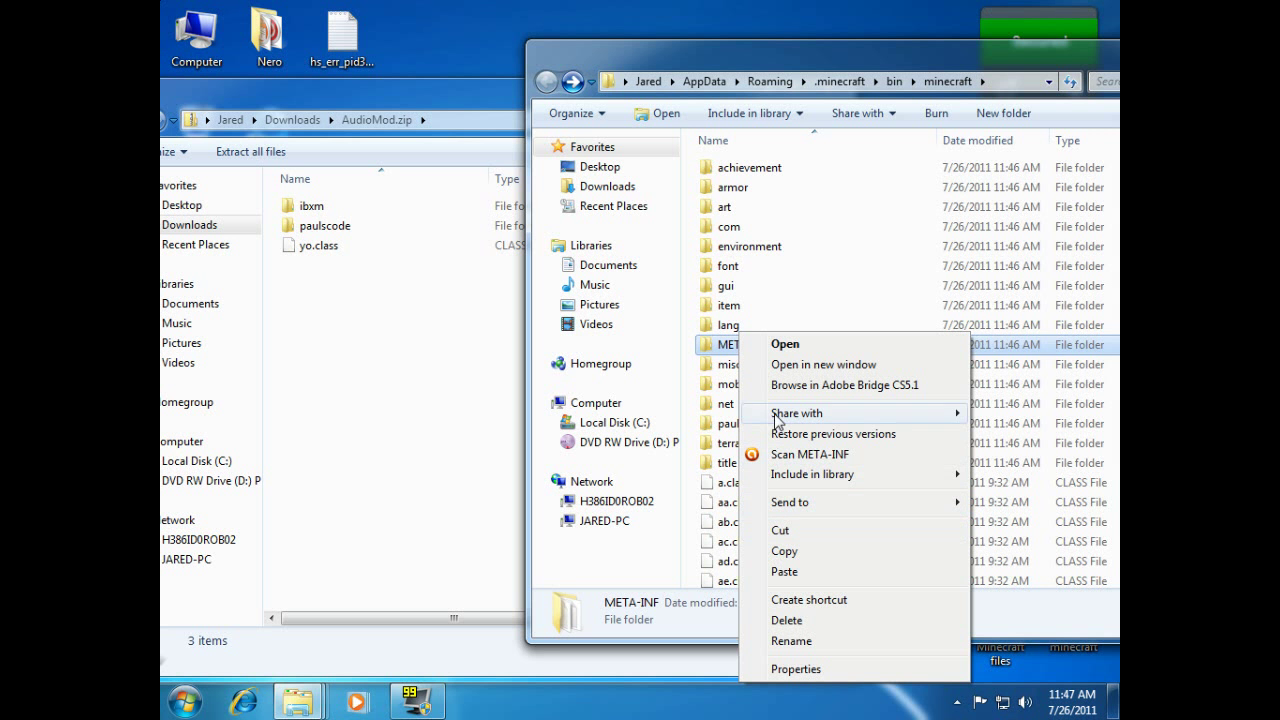
click(787, 621)
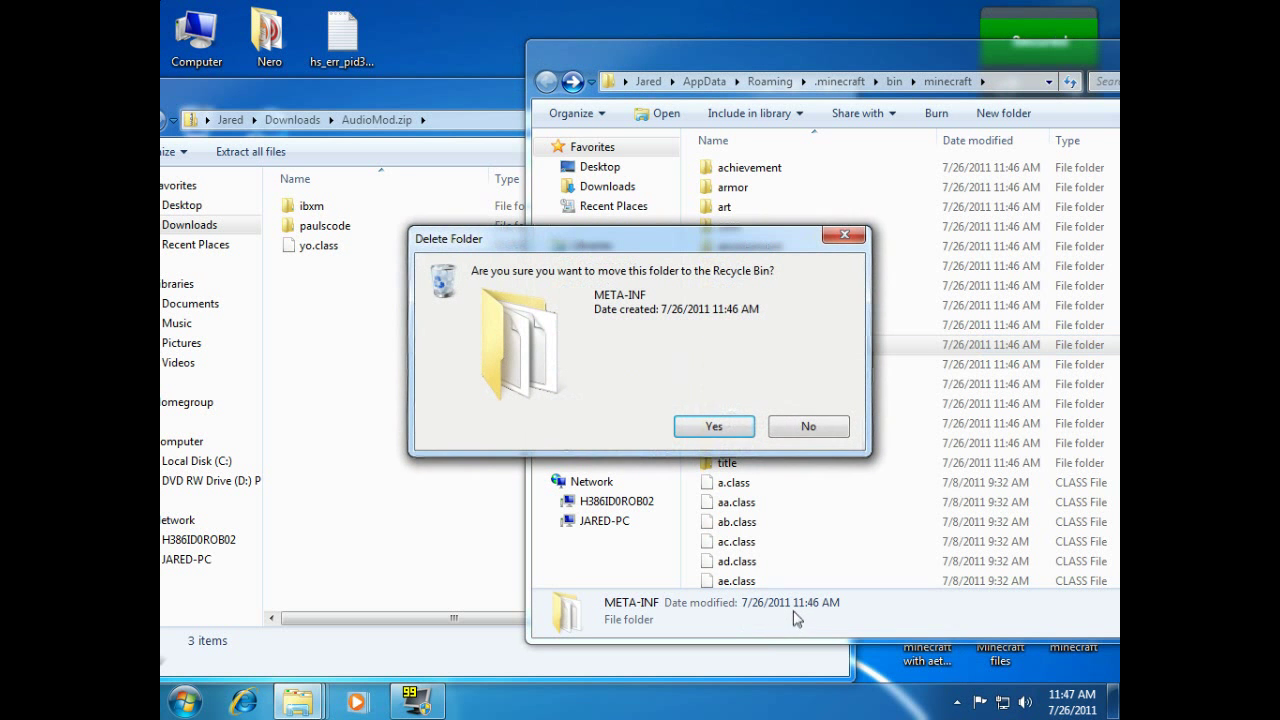
click(725, 430)
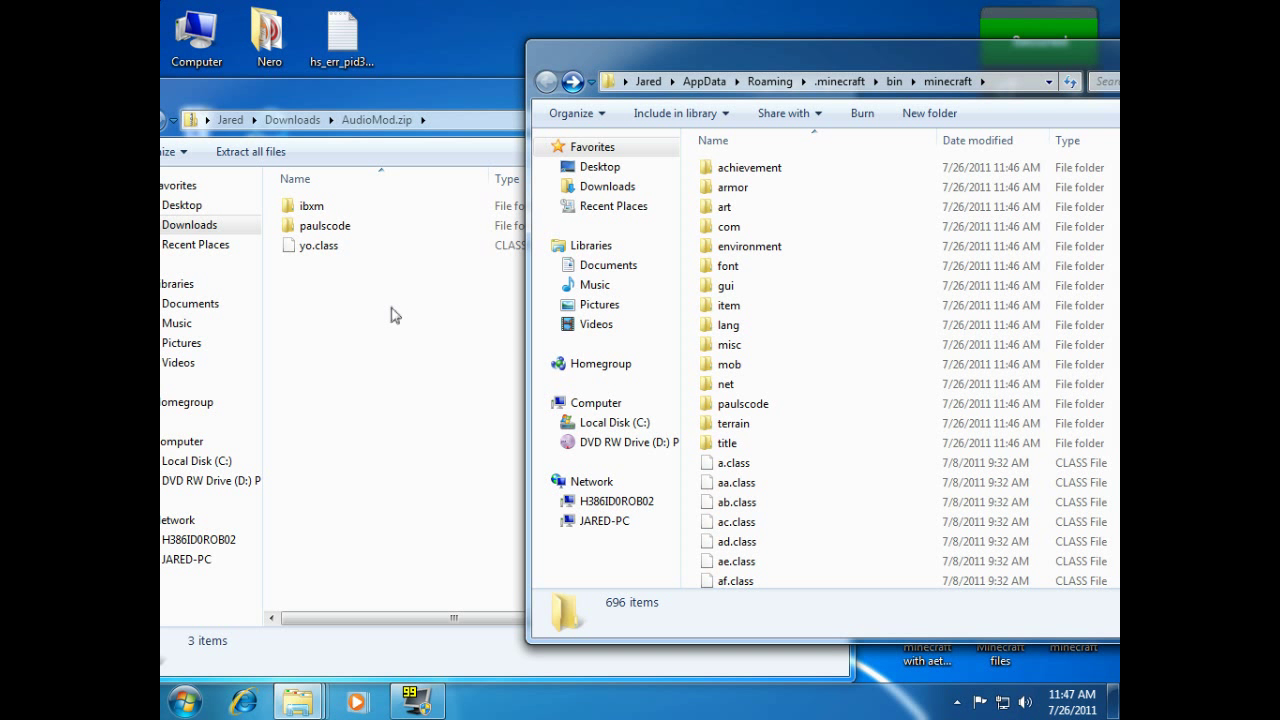
Select everything in AudioMod.zip and snap the AudioMod.zip and minecraft windows side by side
drag(358, 368, 322, 206)
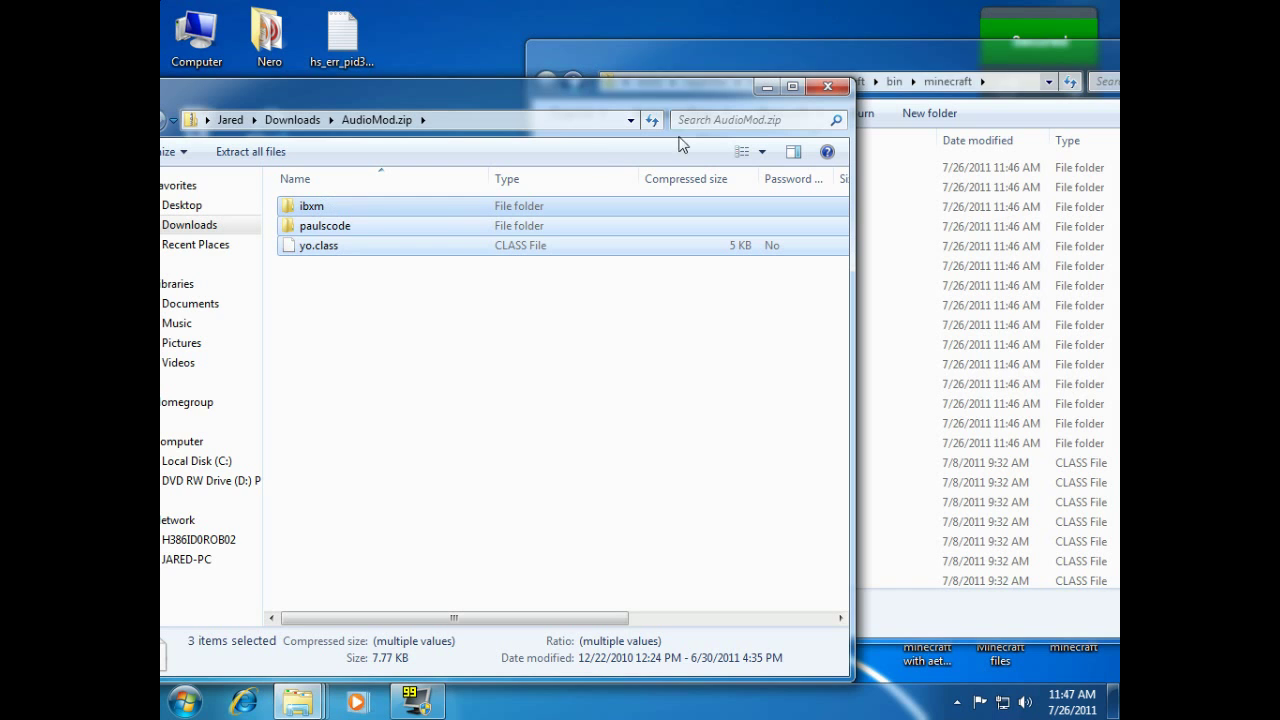
drag(740, 50, 1118, 200)
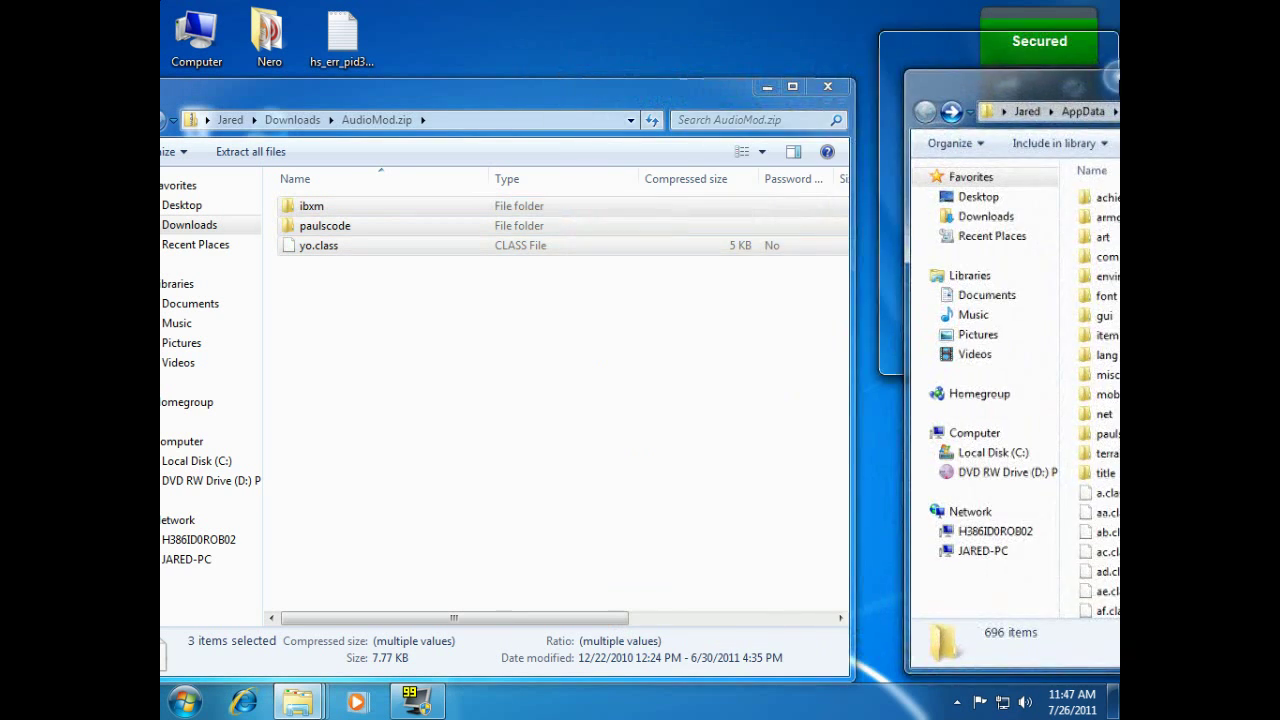
click(416, 92)
drag(416, 92, 161, 92)
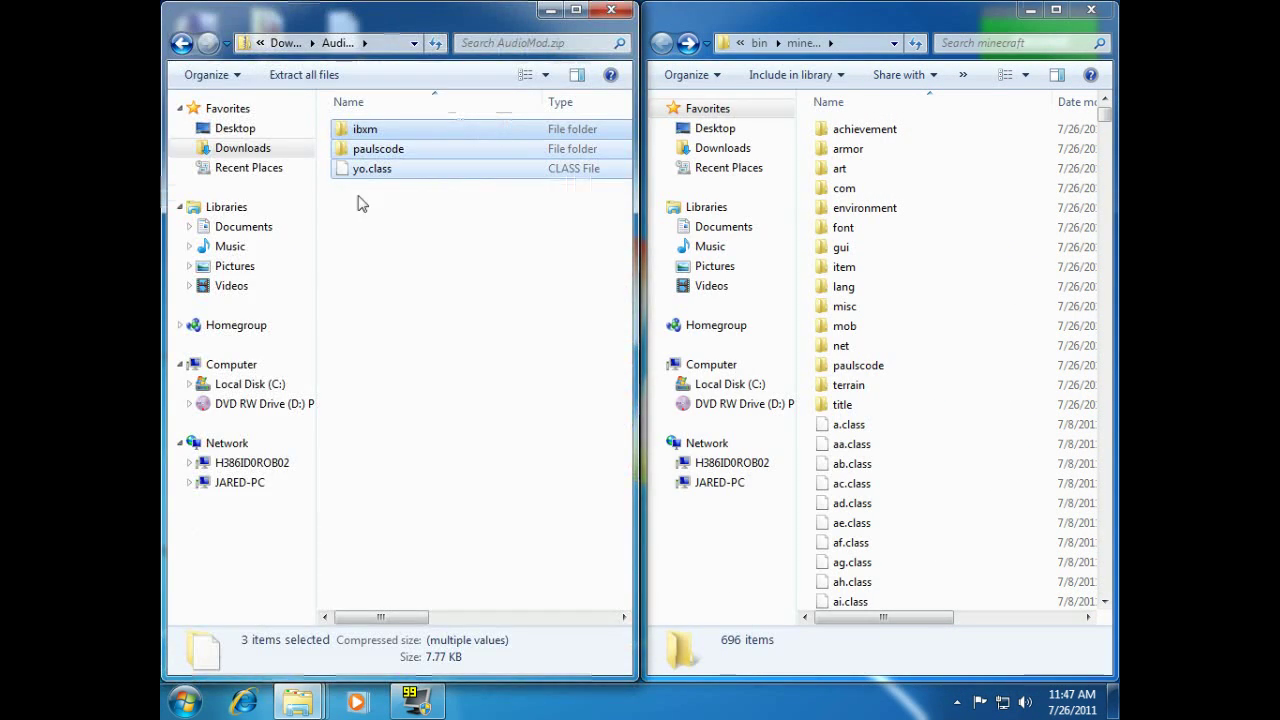
Copy ibxm, paulscode and yo.class from AudioMod.zip into the minecraft folder, merging paulscode and replacing yo.class
click(181, 43)
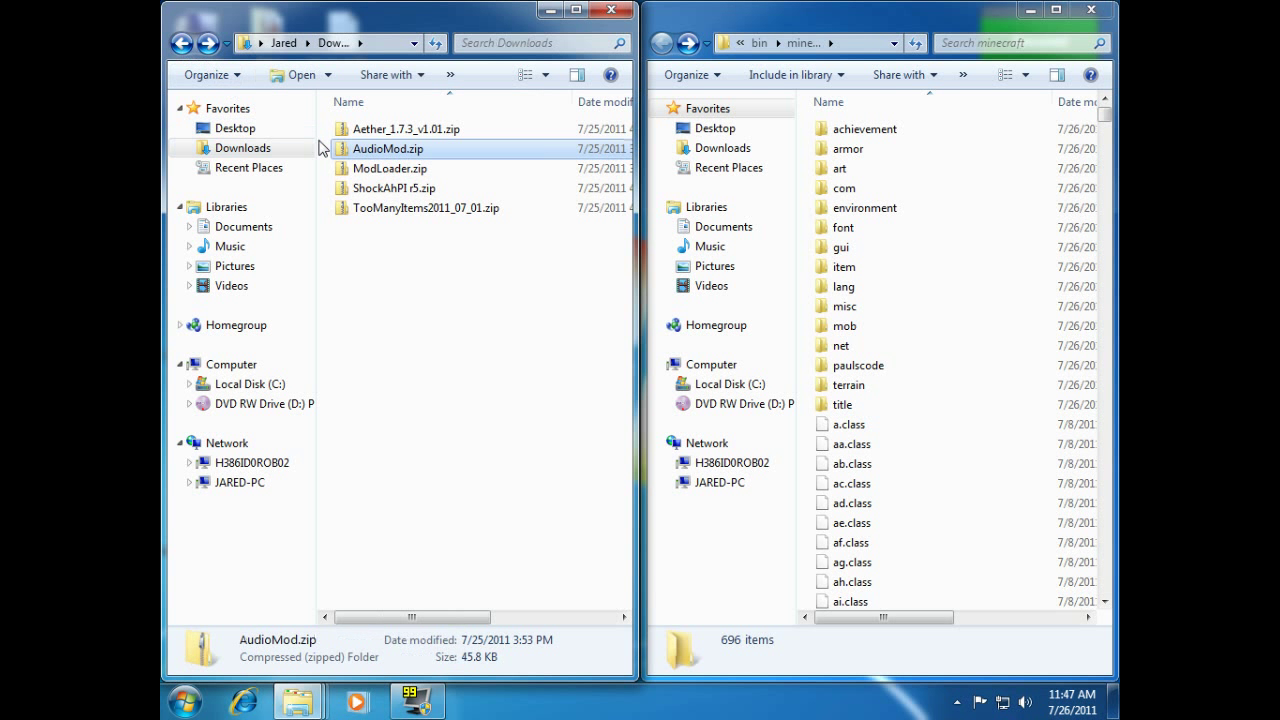
double_click(366, 150)
drag(384, 214, 866, 522)
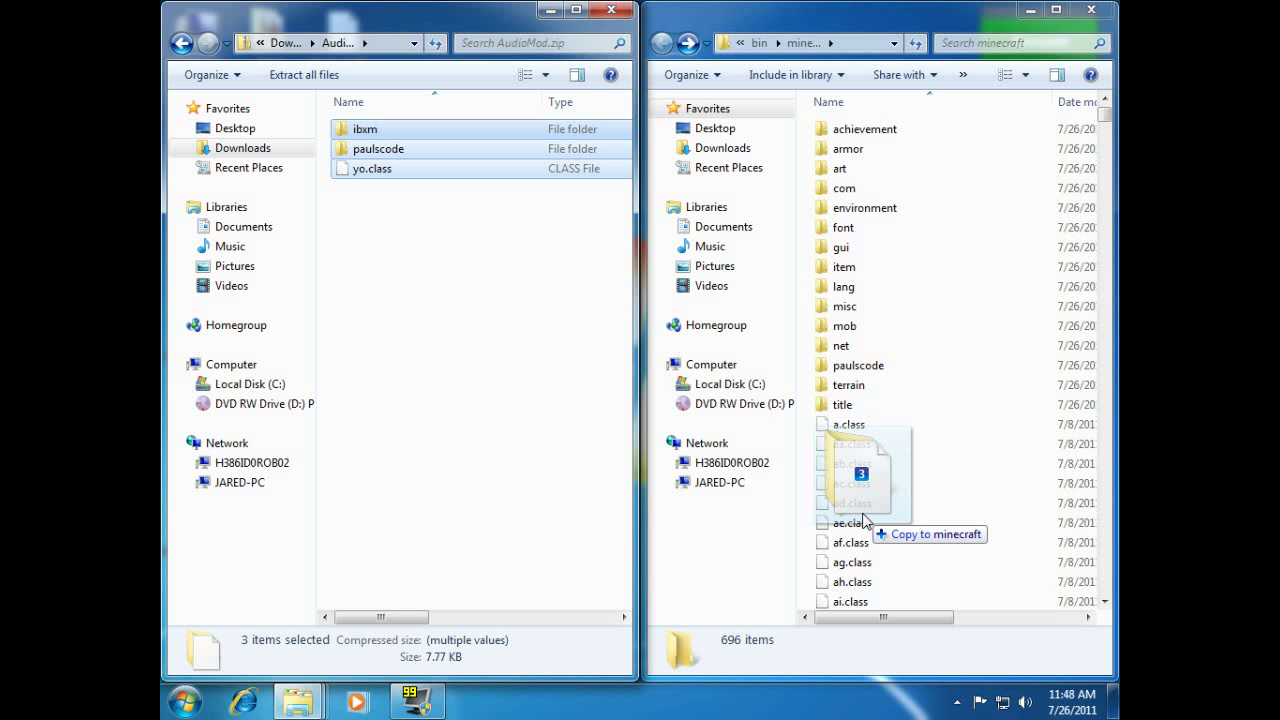
drag(866, 522, 866, 522)
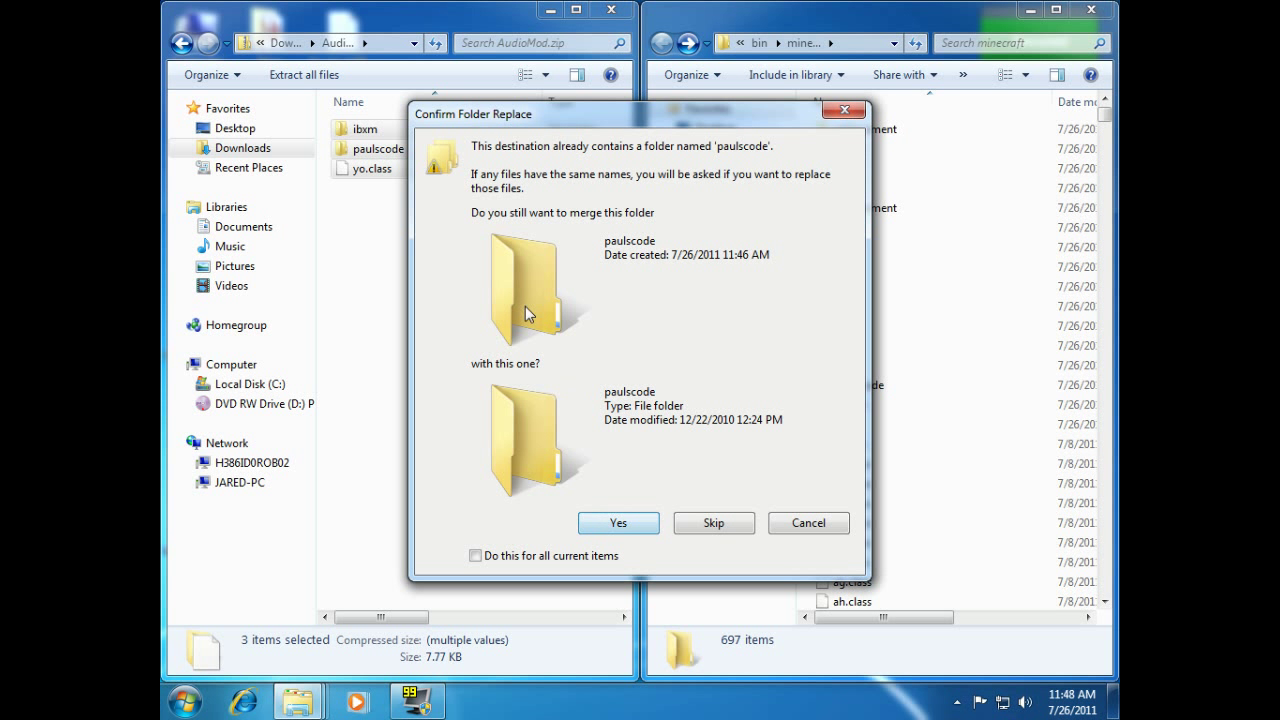
click(618, 523)
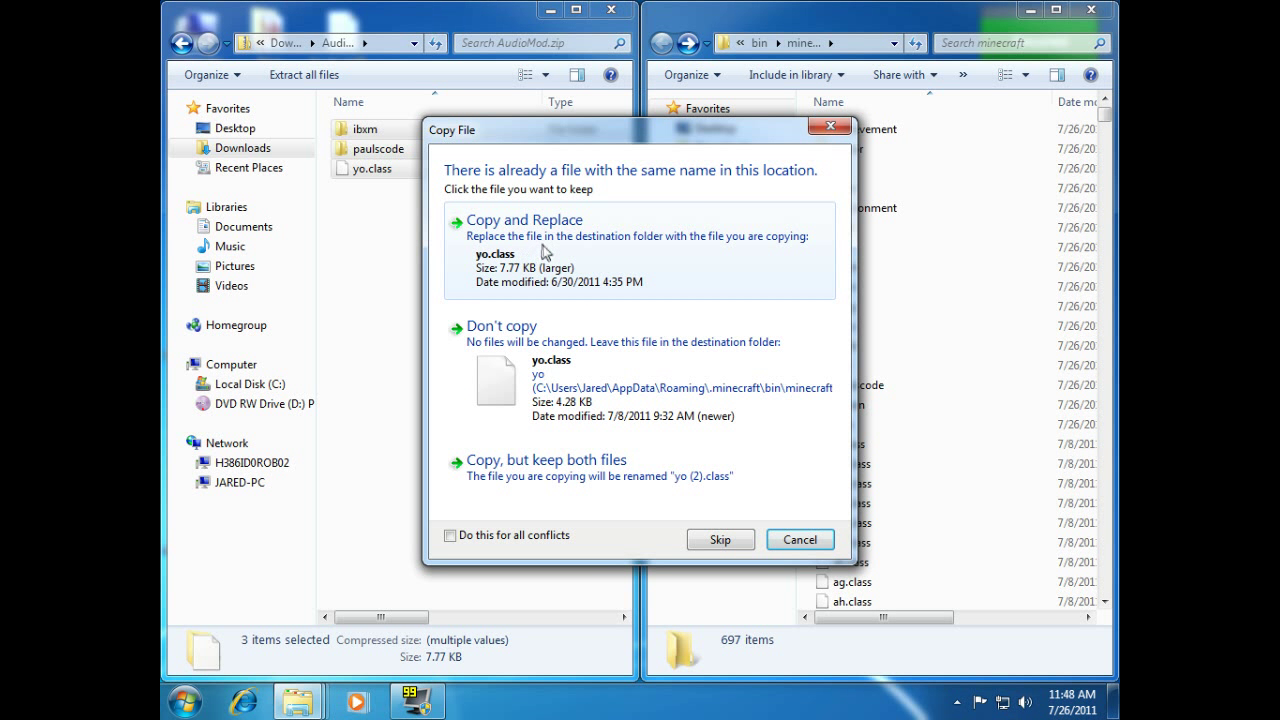
click(538, 259)
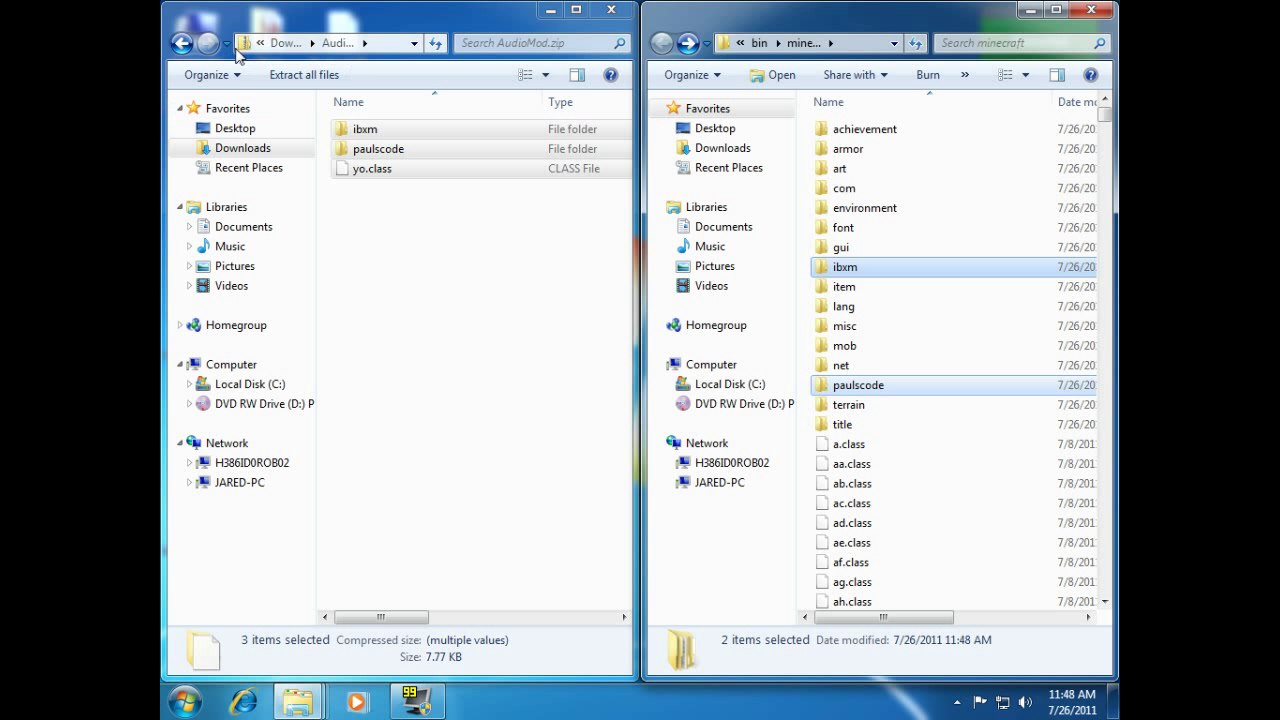
Copy all class files from ModLoader.zip into the minecraft folder, replacing the existing files for all conflicts
click(183, 45)
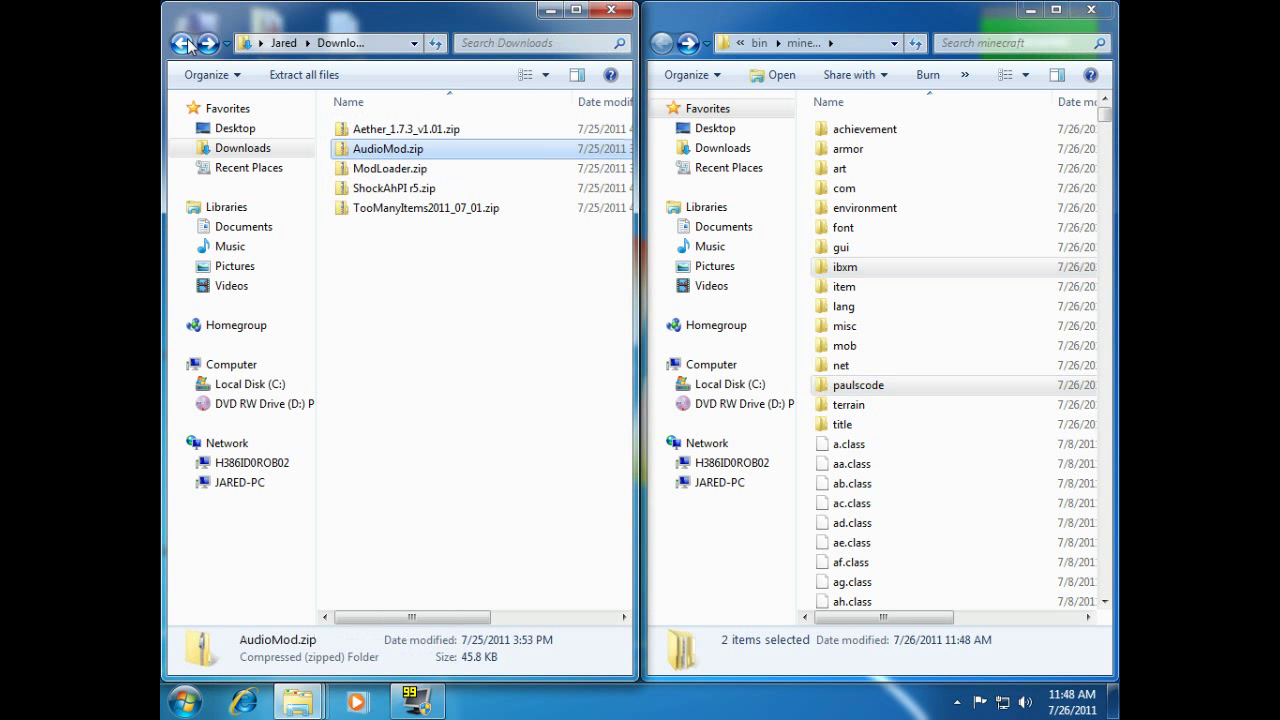
click(398, 172)
double_click(398, 172)
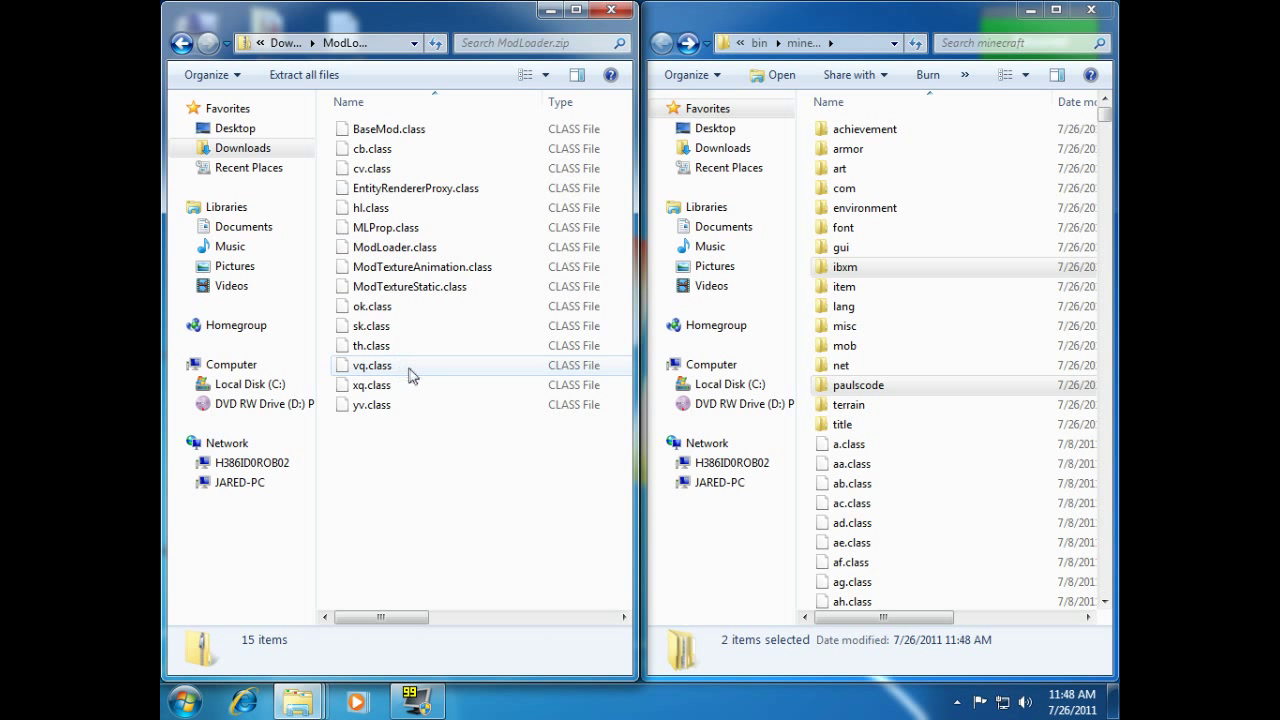
drag(437, 499, 352, 128)
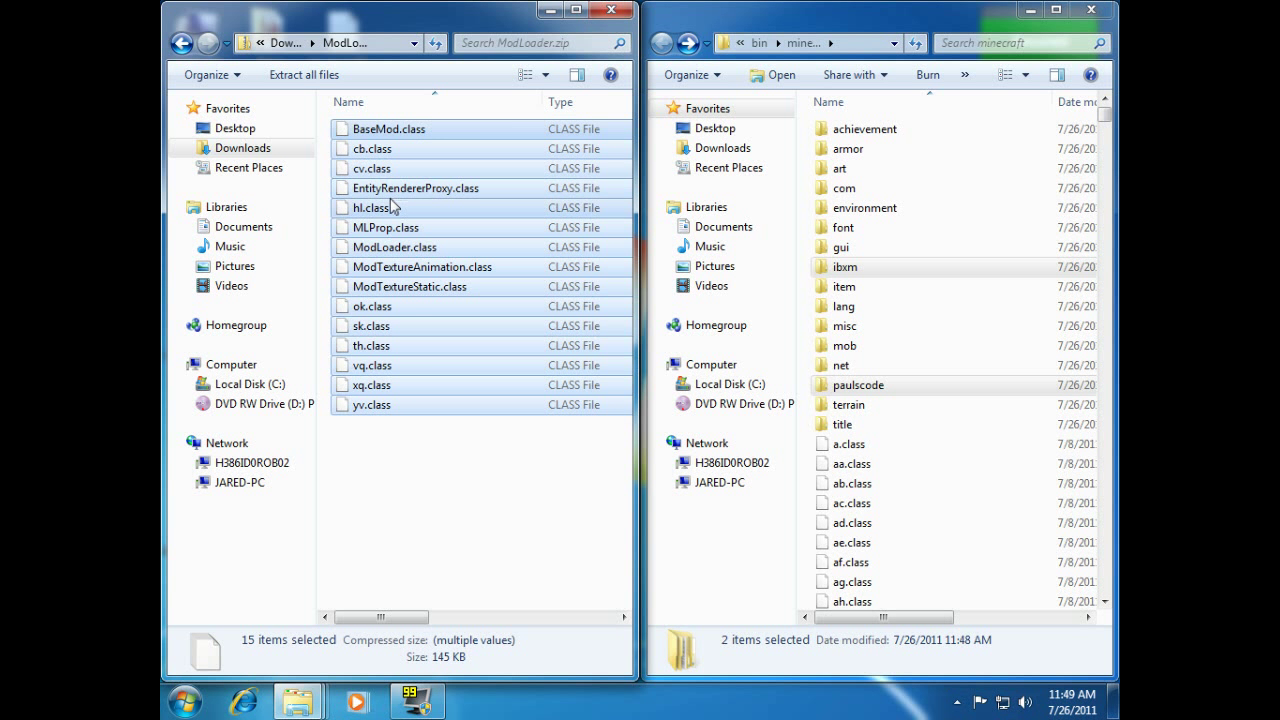
drag(392, 213, 845, 541)
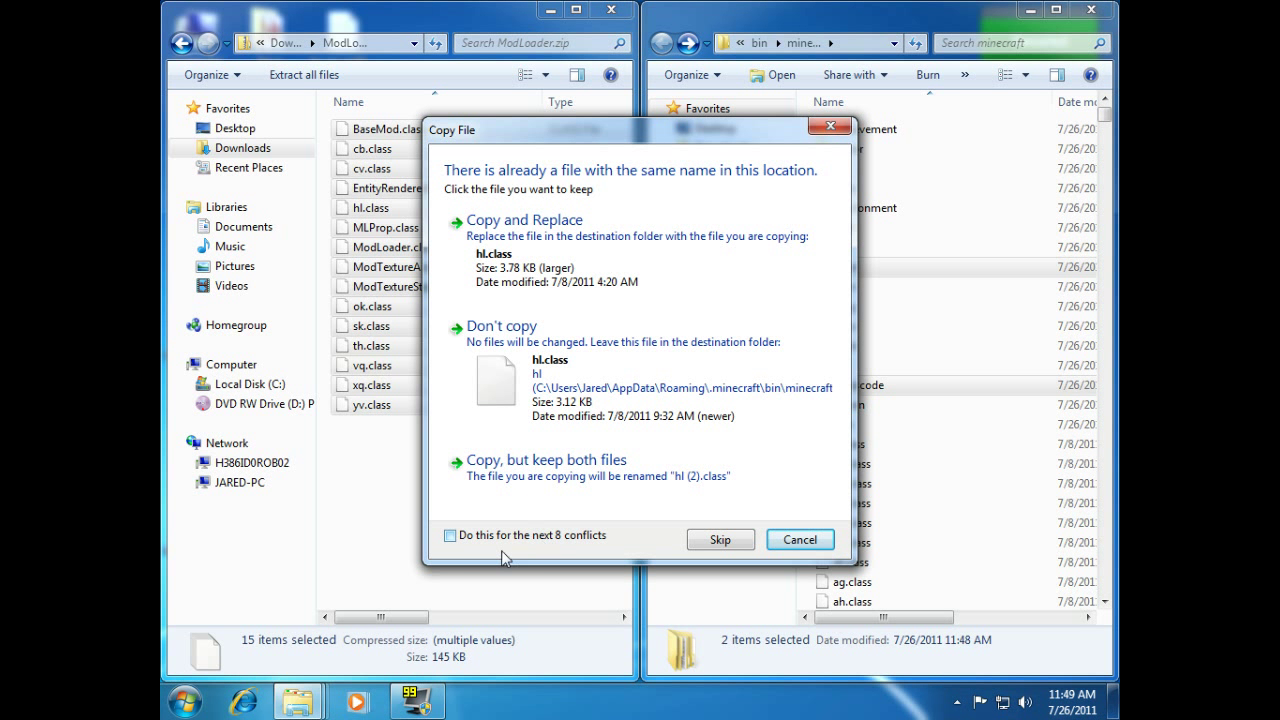
click(451, 539)
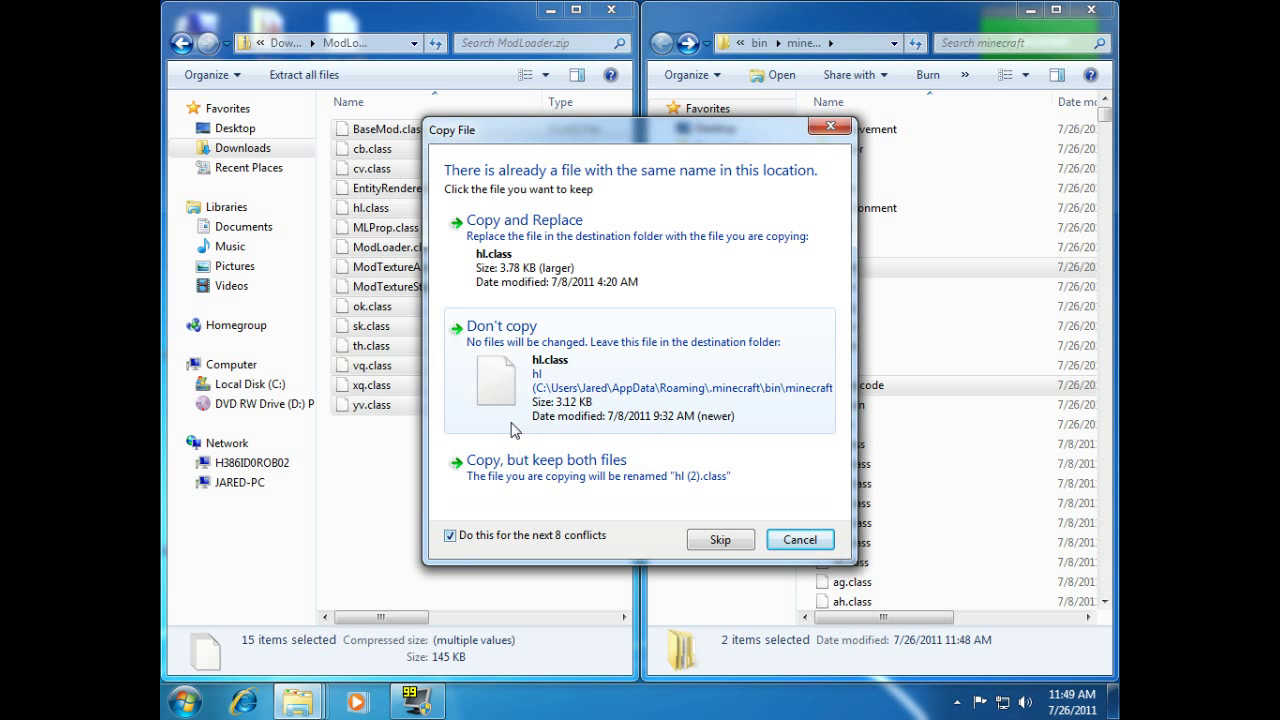
click(565, 237)
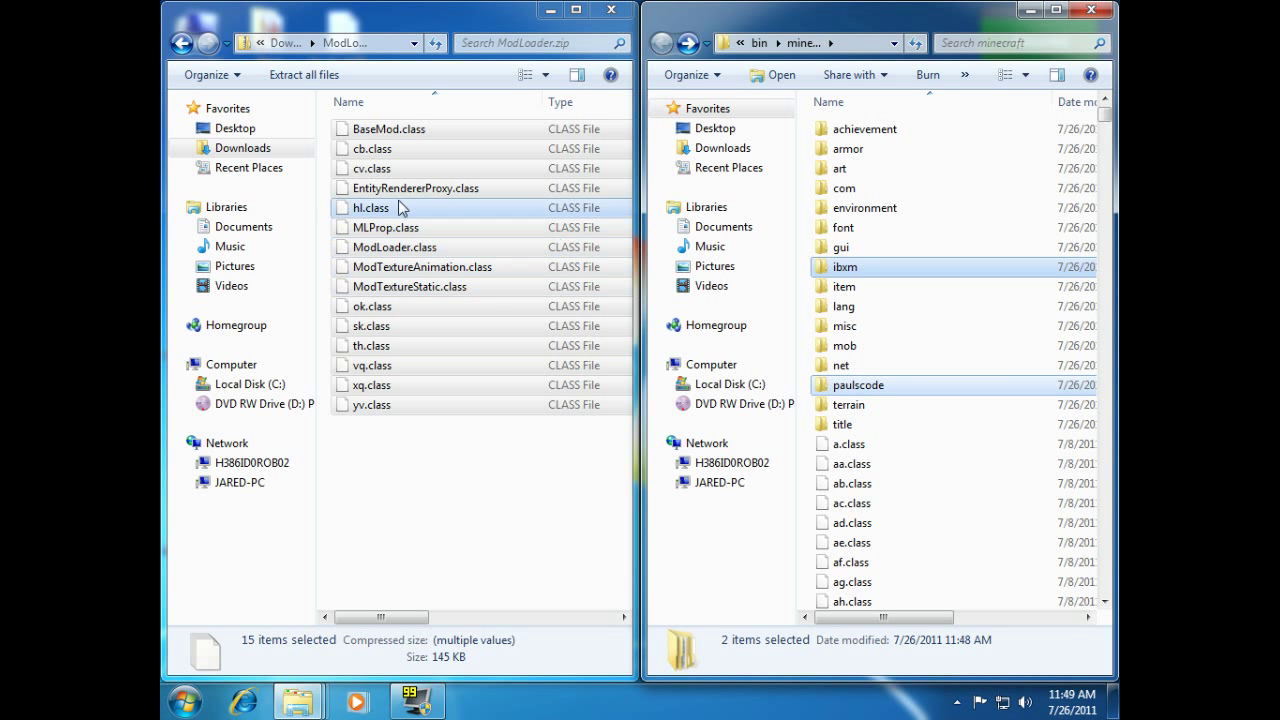
Copy all class files from the bin folder of ShockAhPI r5.zip into the minecraft folder, replacing the existing files for all conflicts
click(181, 43)
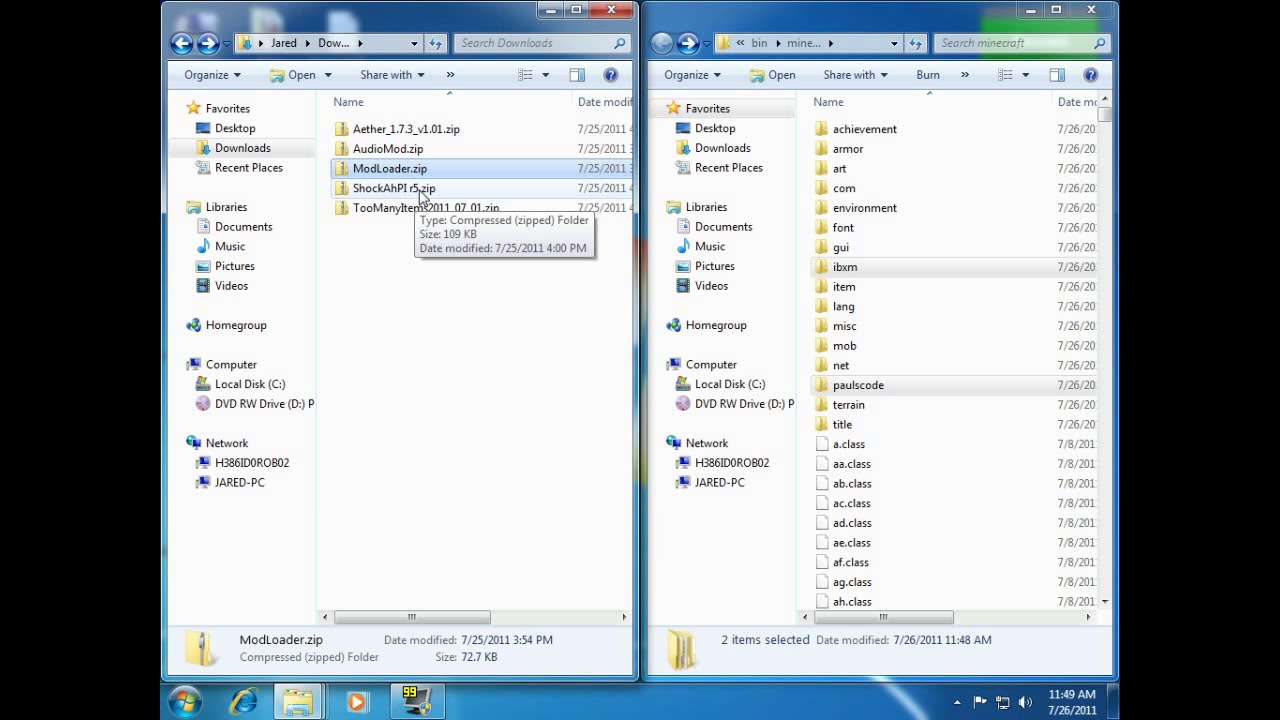
double_click(420, 189)
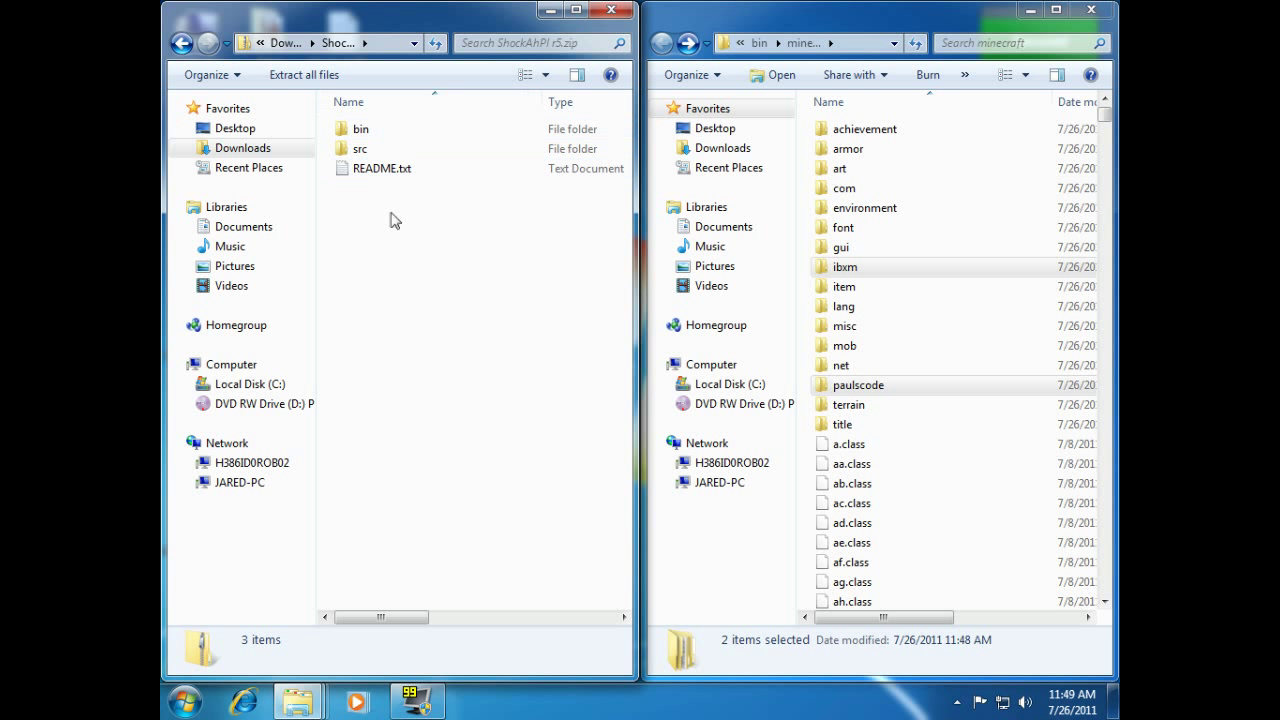
double_click(361, 130)
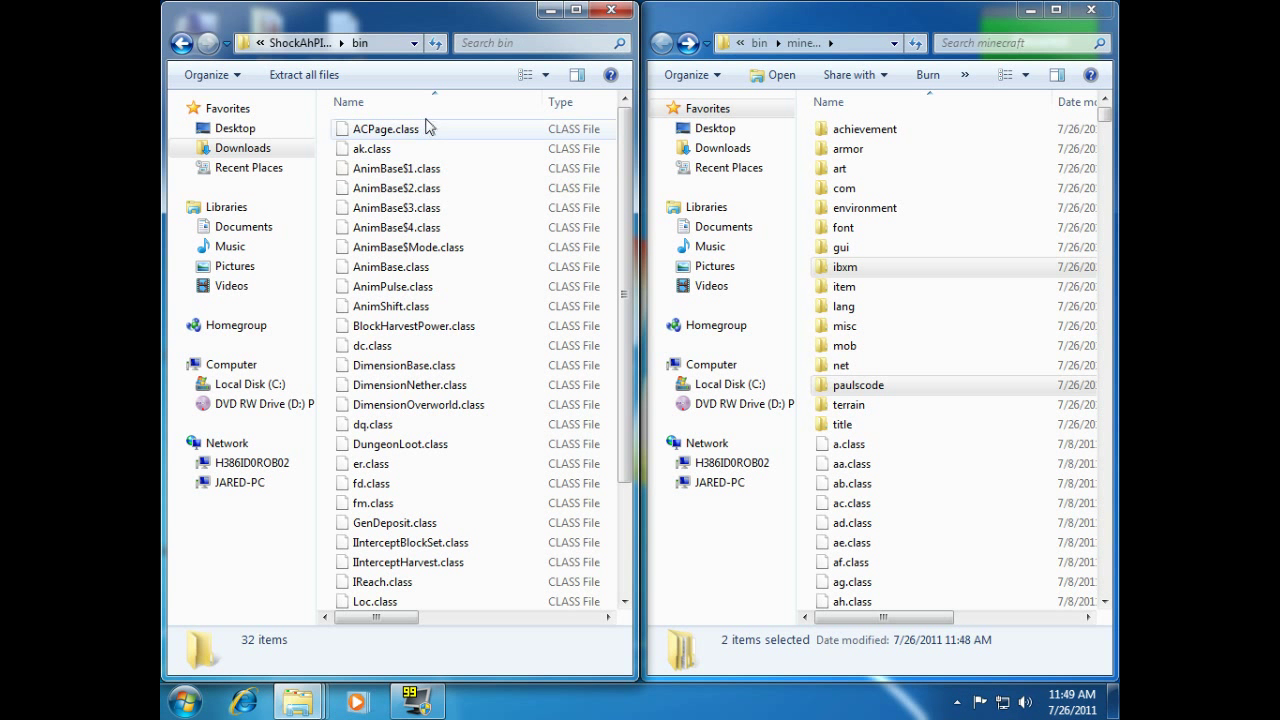
drag(432, 118, 488, 618)
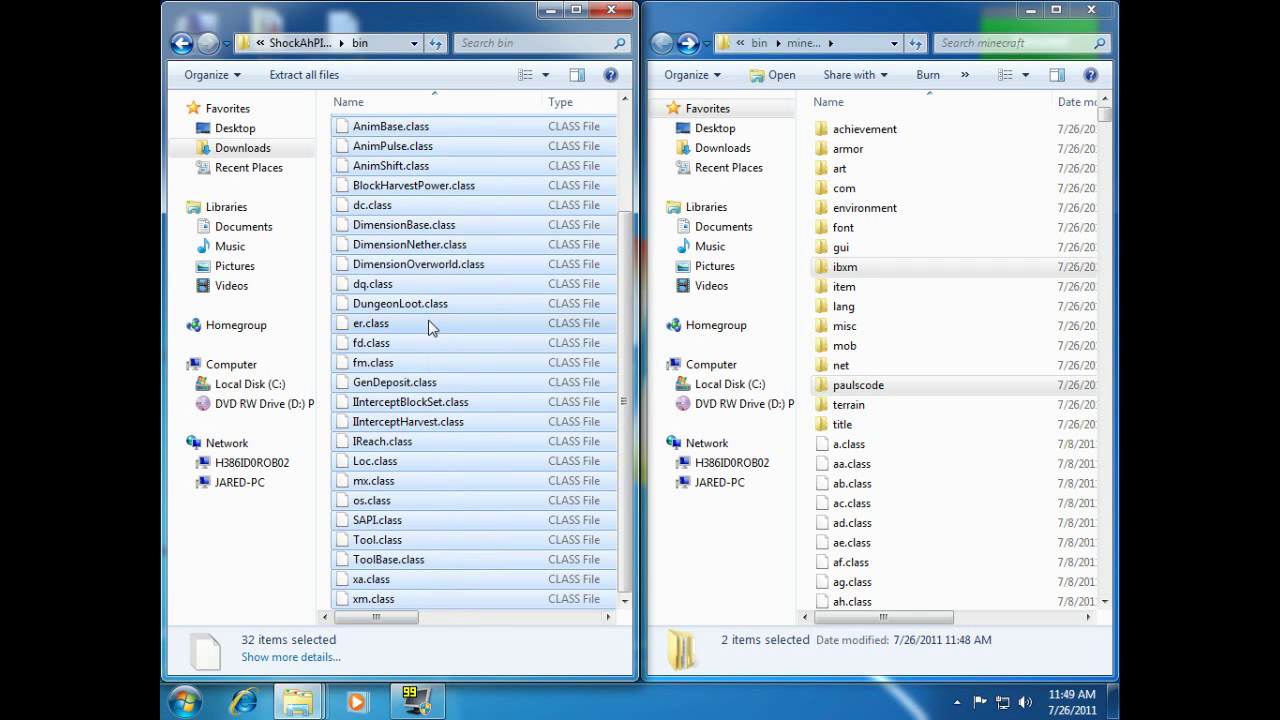
drag(432, 328, 903, 516)
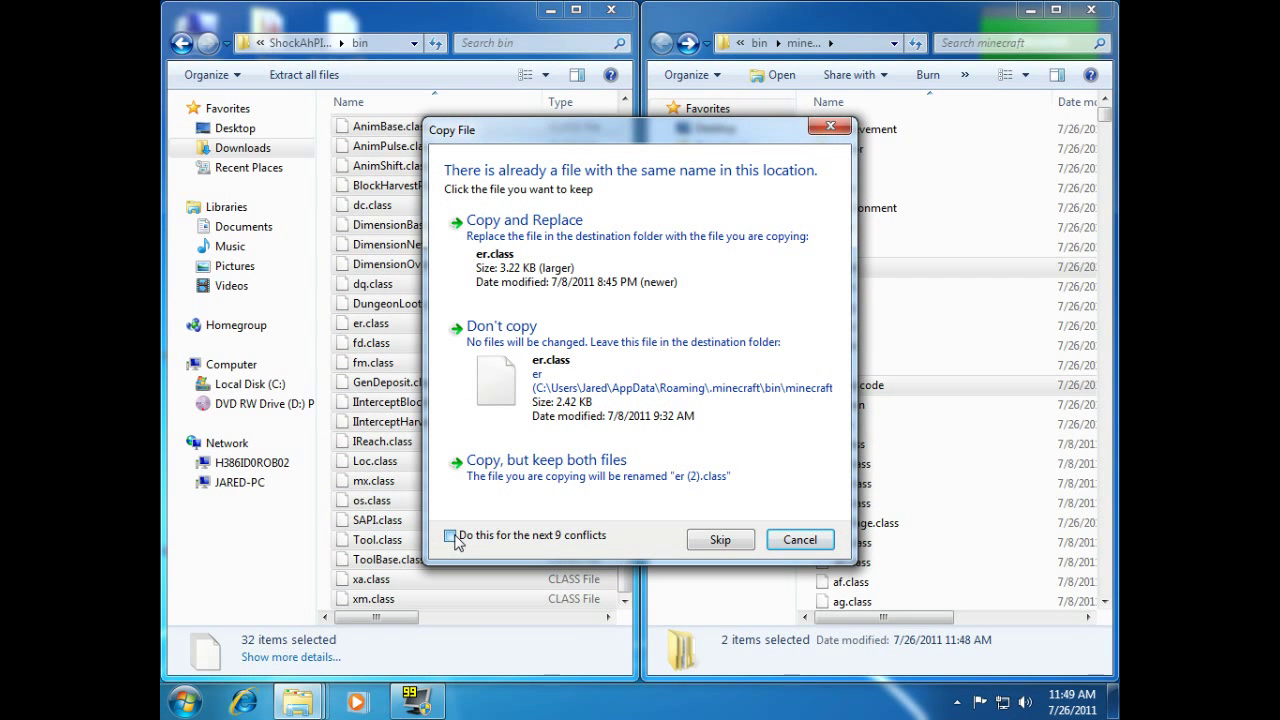
click(535, 245)
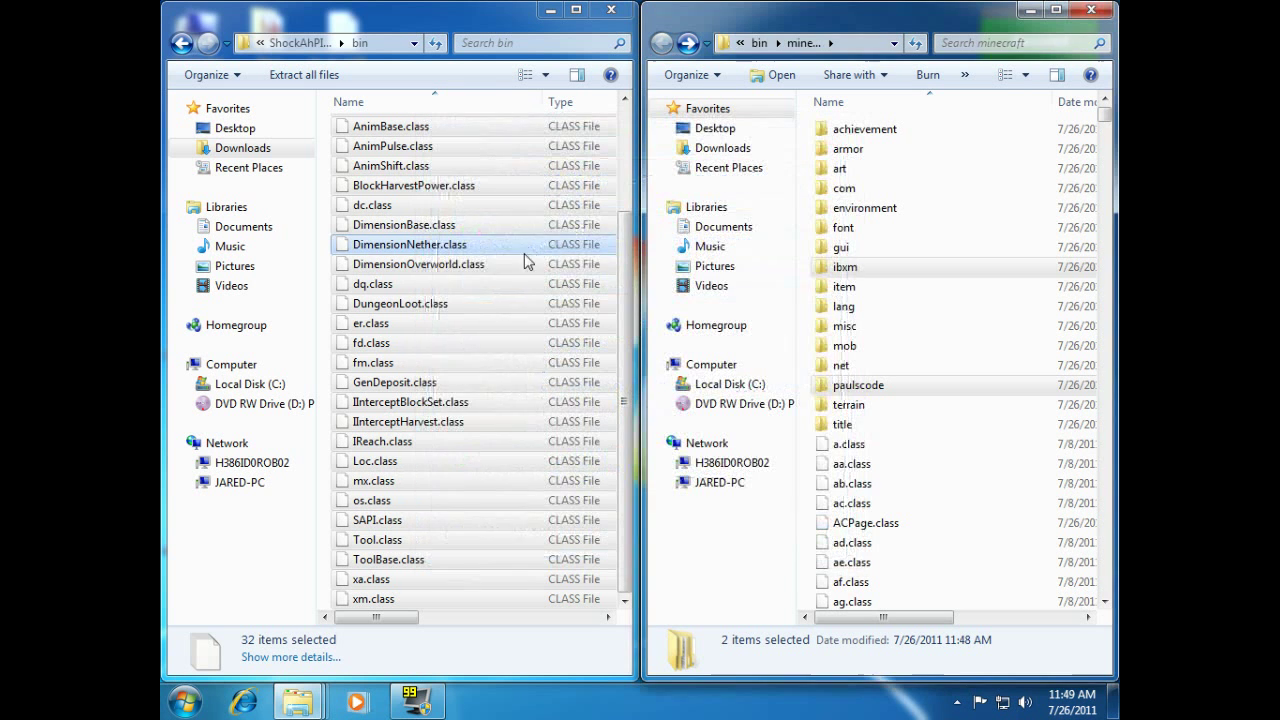
Copy everything in the Jar folder of Aether_1.7.3_v1.01.zip into the minecraft folder, merging the armor folder
click(182, 44)
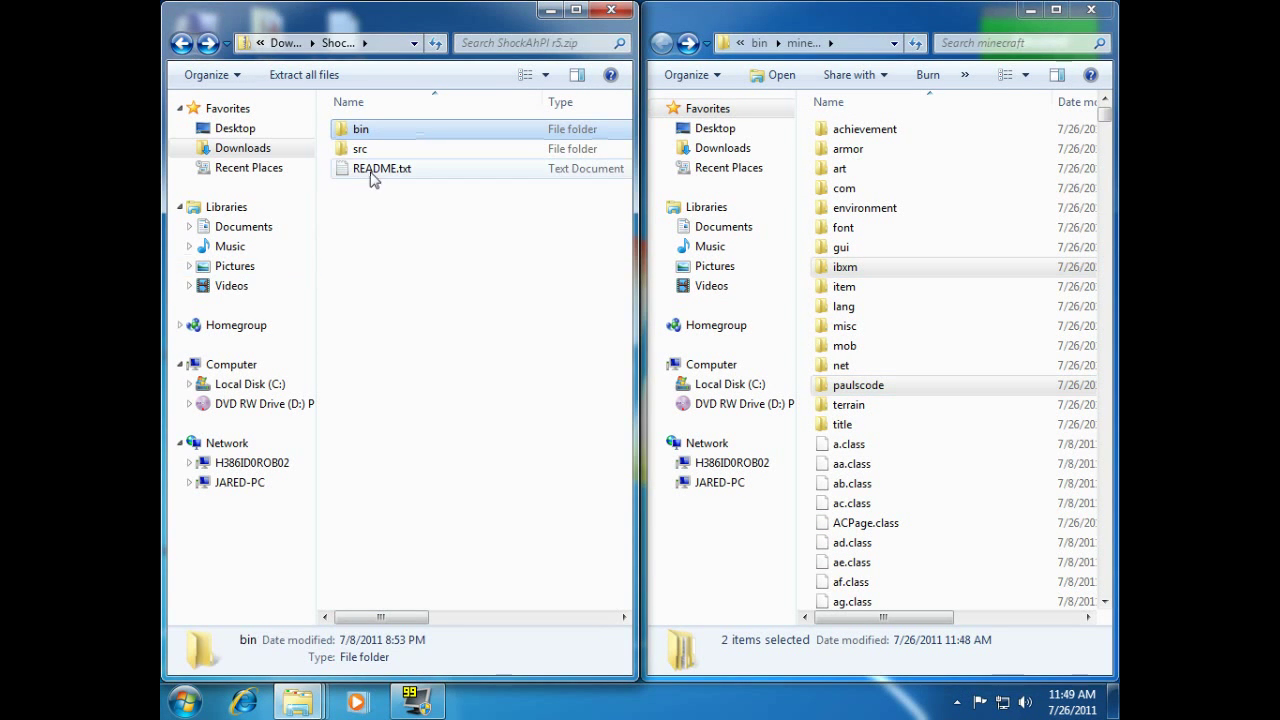
click(184, 45)
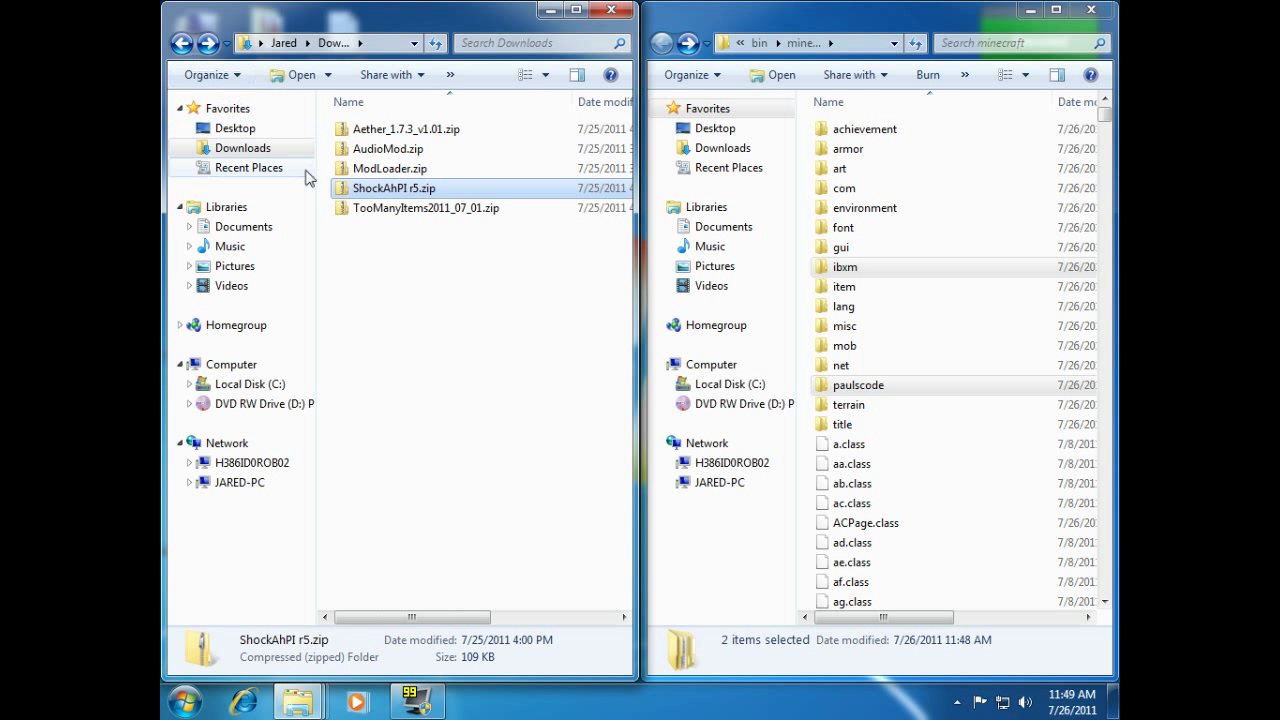
click(405, 131)
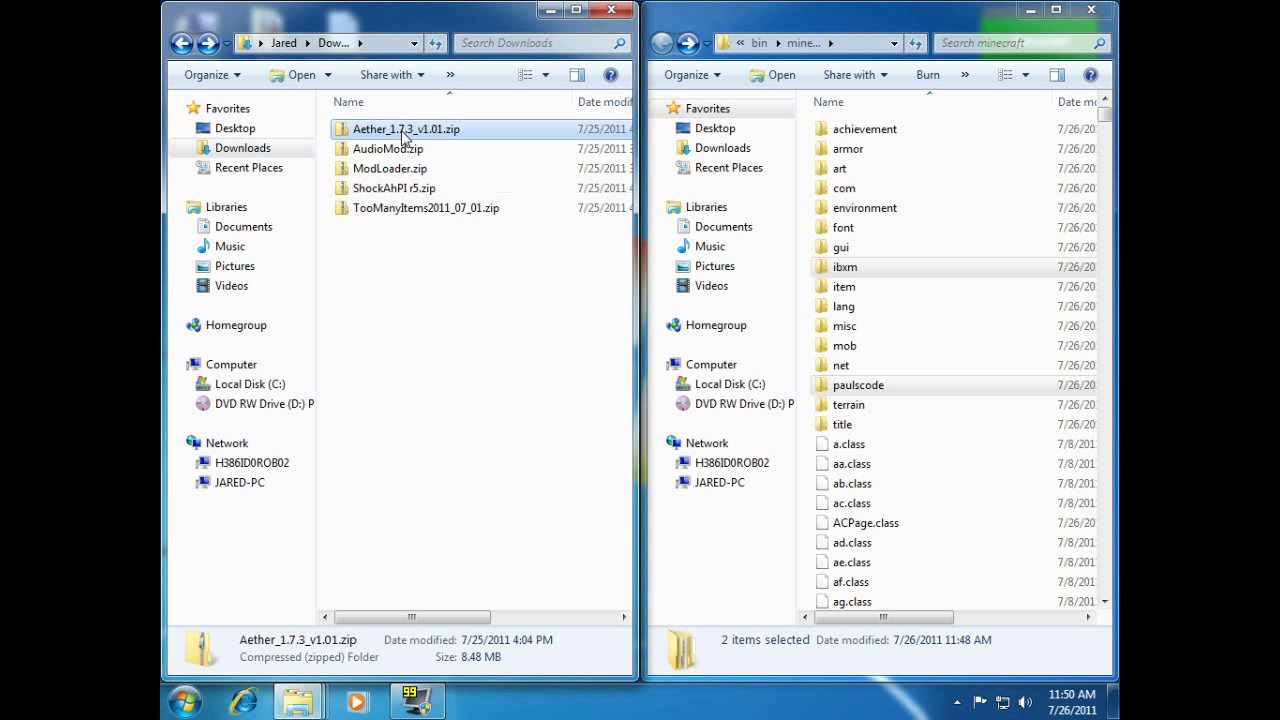
double_click(405, 135)
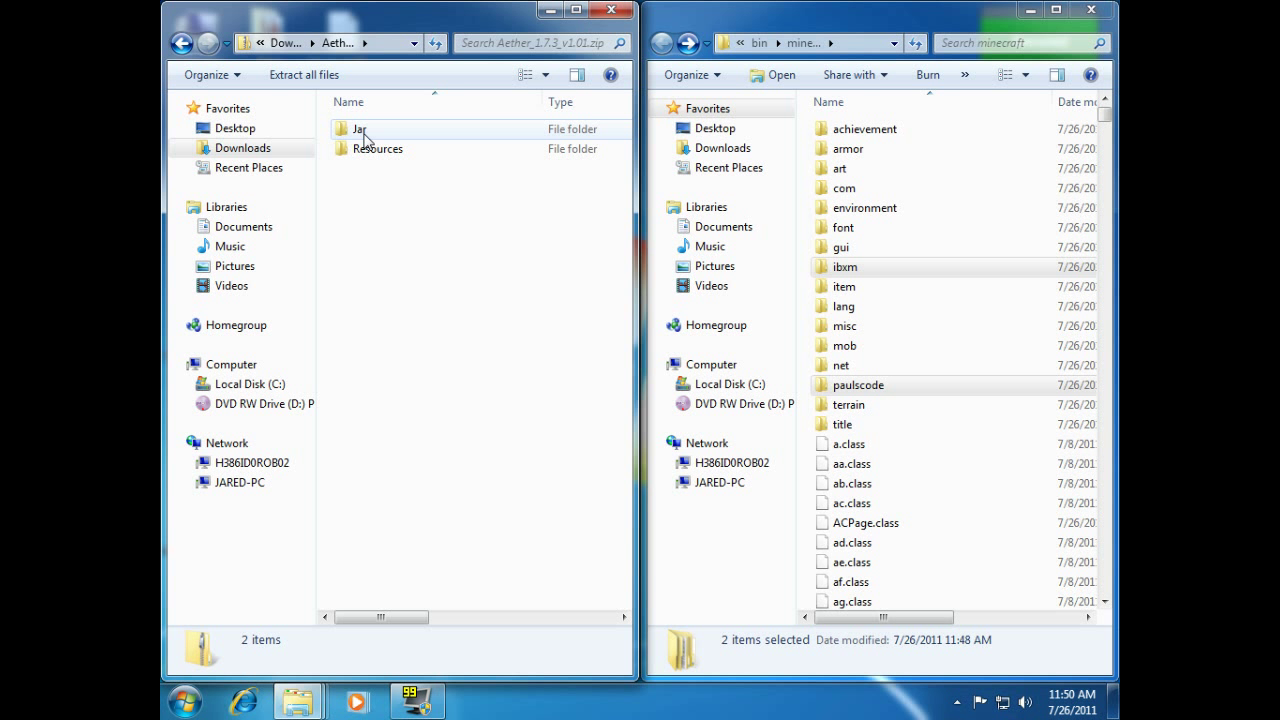
double_click(362, 134)
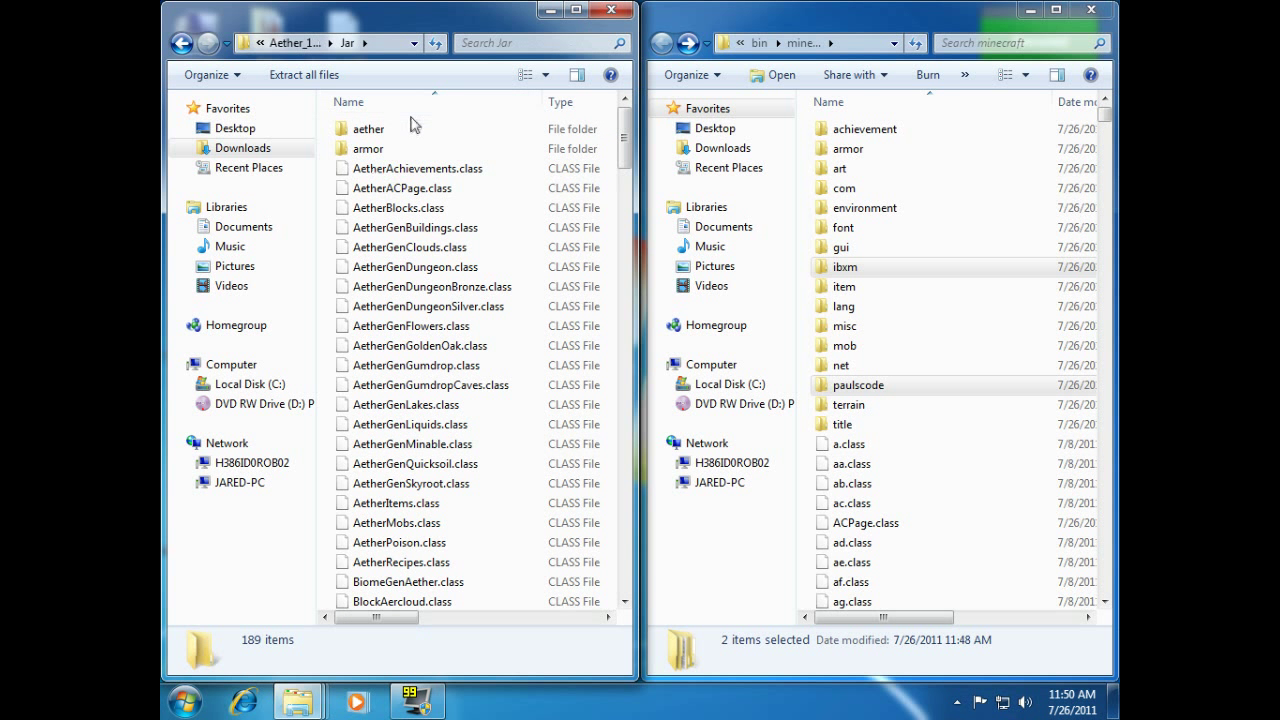
drag(410, 124, 476, 715)
drag(465, 518, 868, 525)
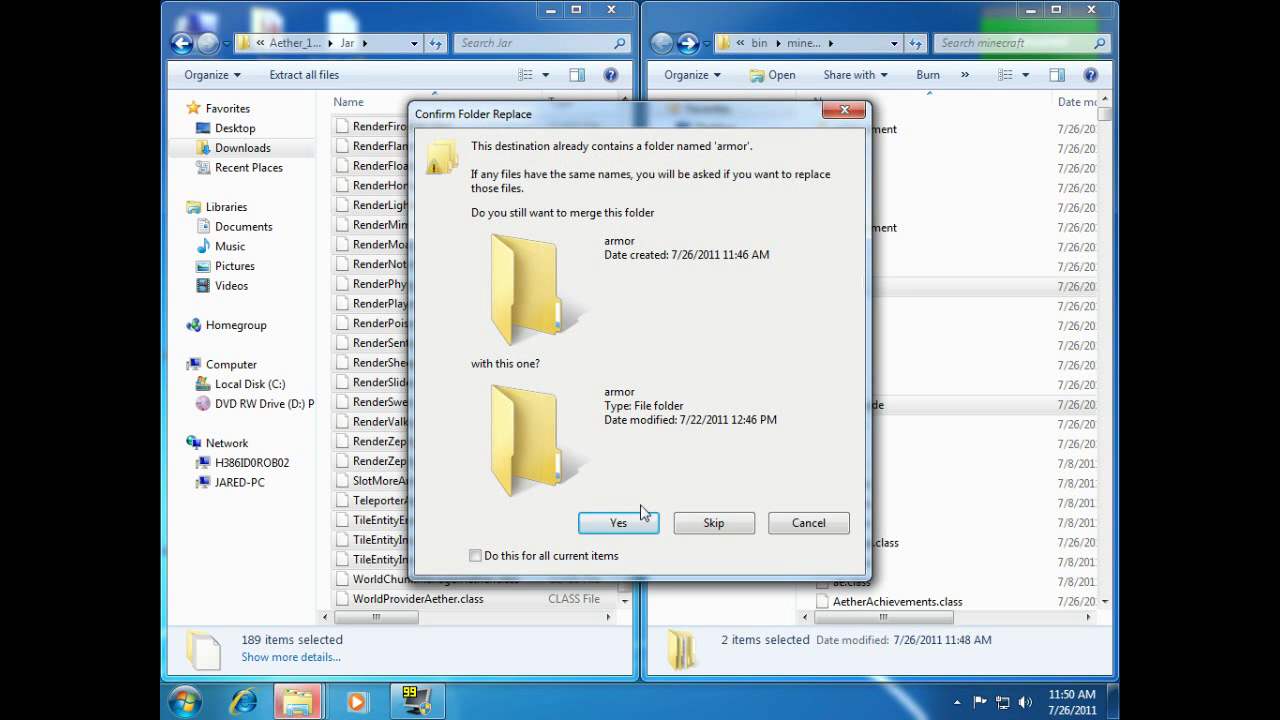
click(630, 533)
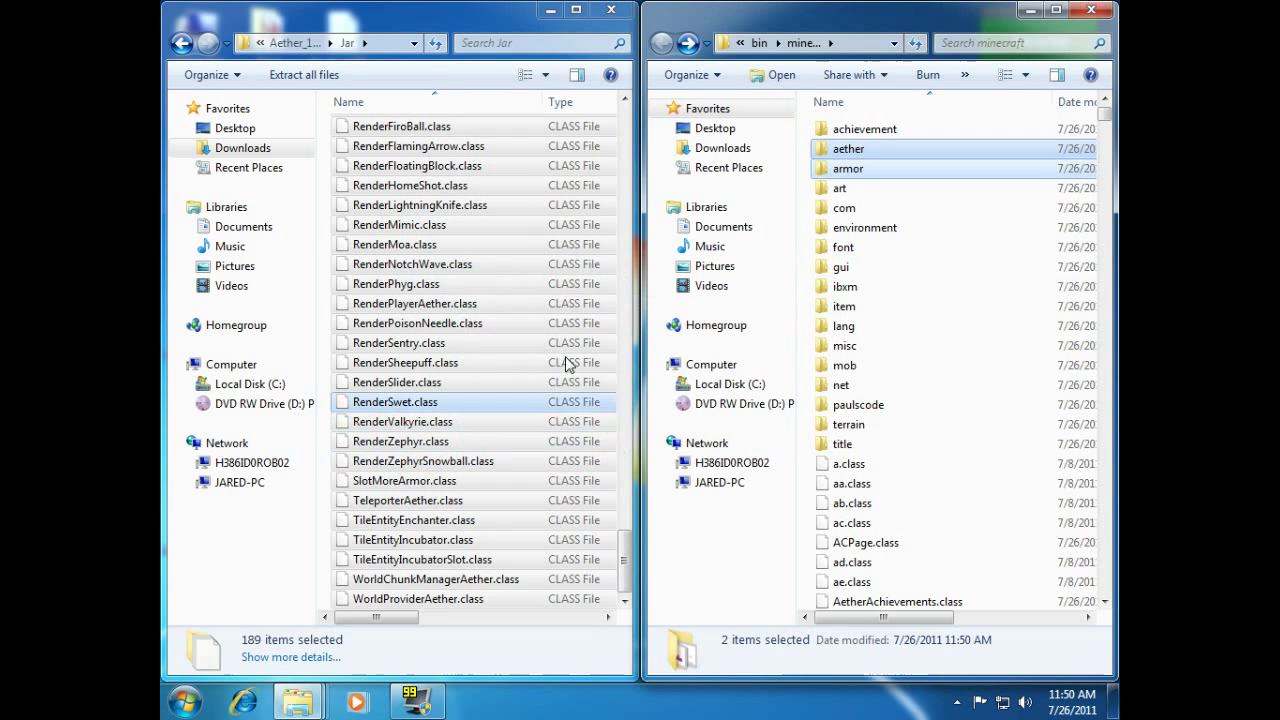
Open the .minecraft resources folder in the bin window and move that window beside the Aether_1.7.3_v1.01.zip window
click(183, 48)
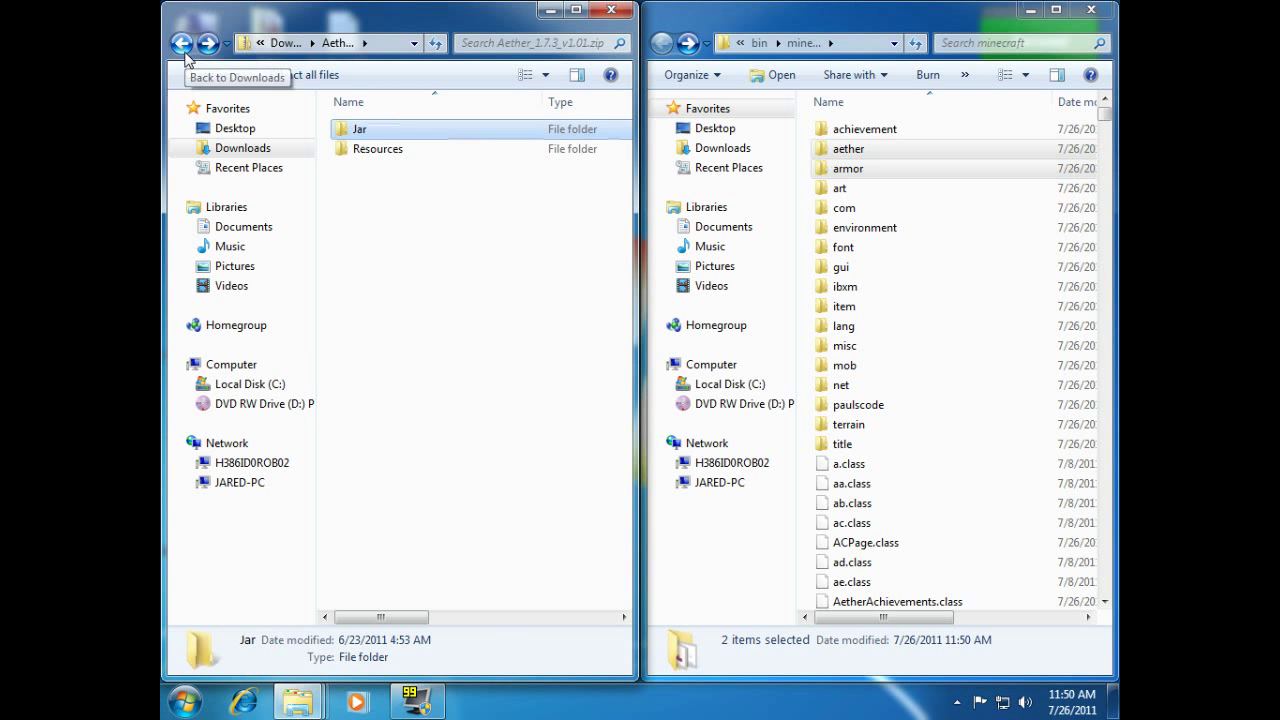
click(358, 150)
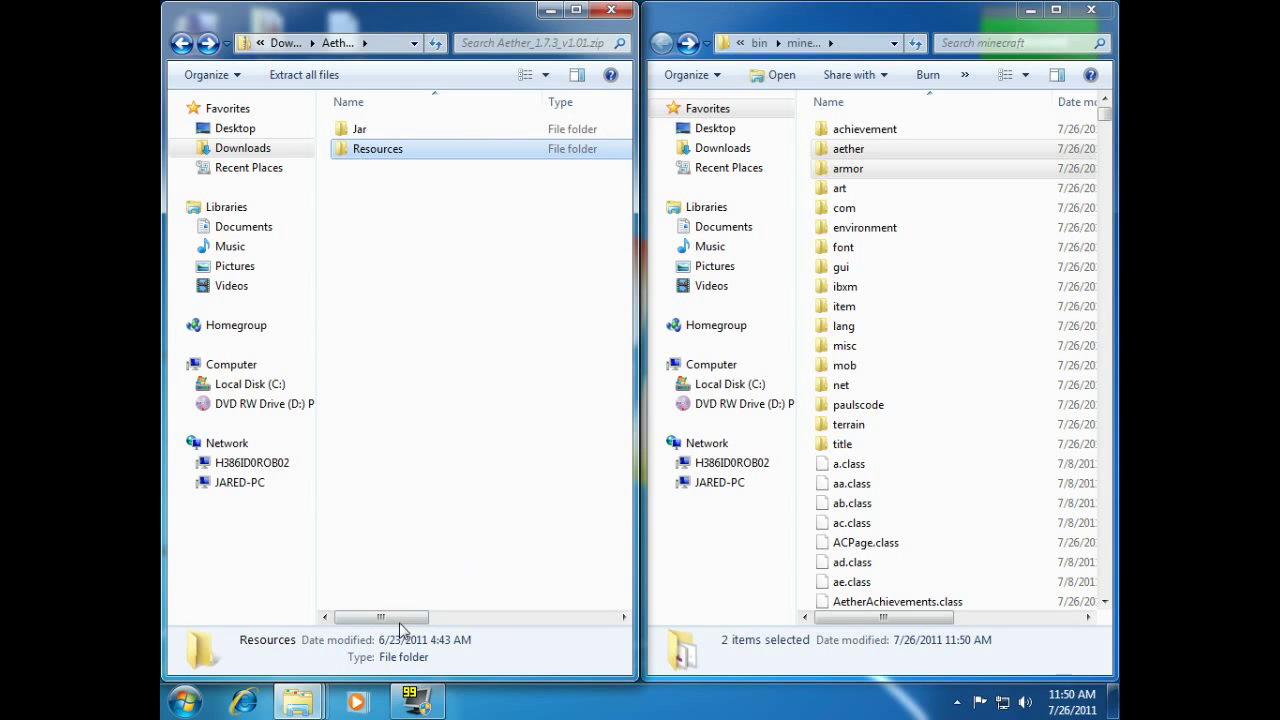
mouse_move(322, 708)
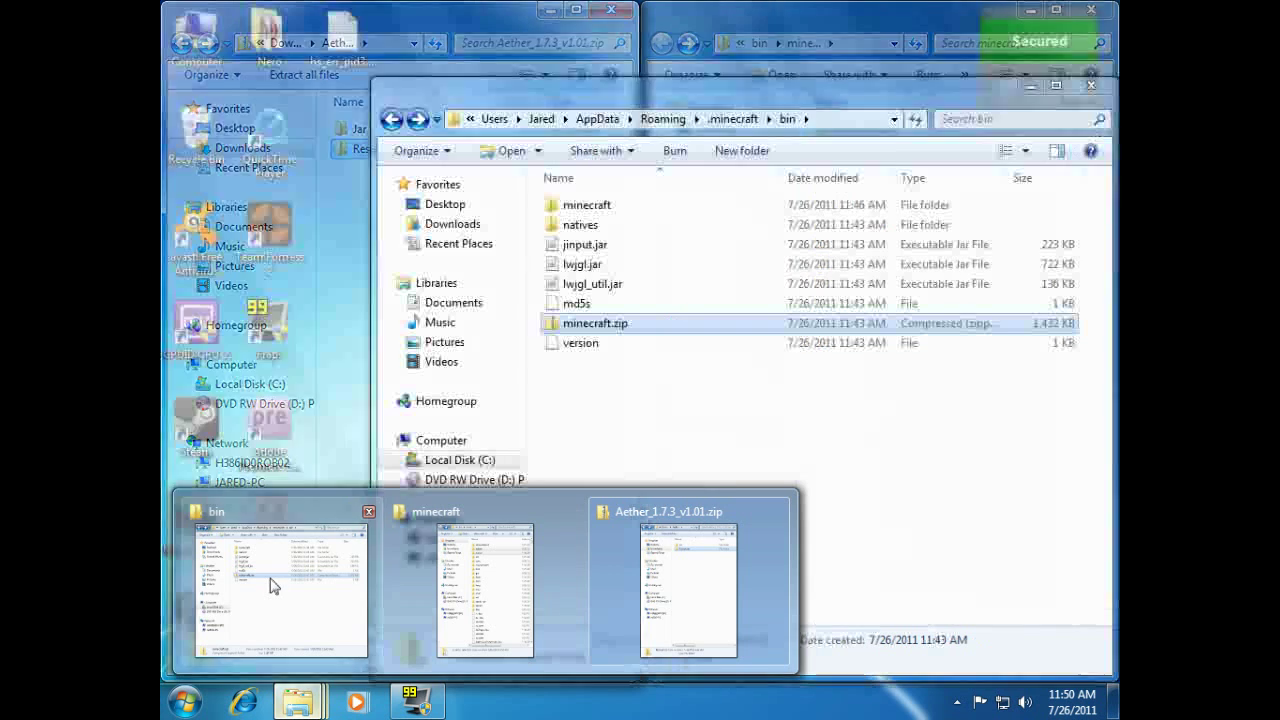
click(273, 587)
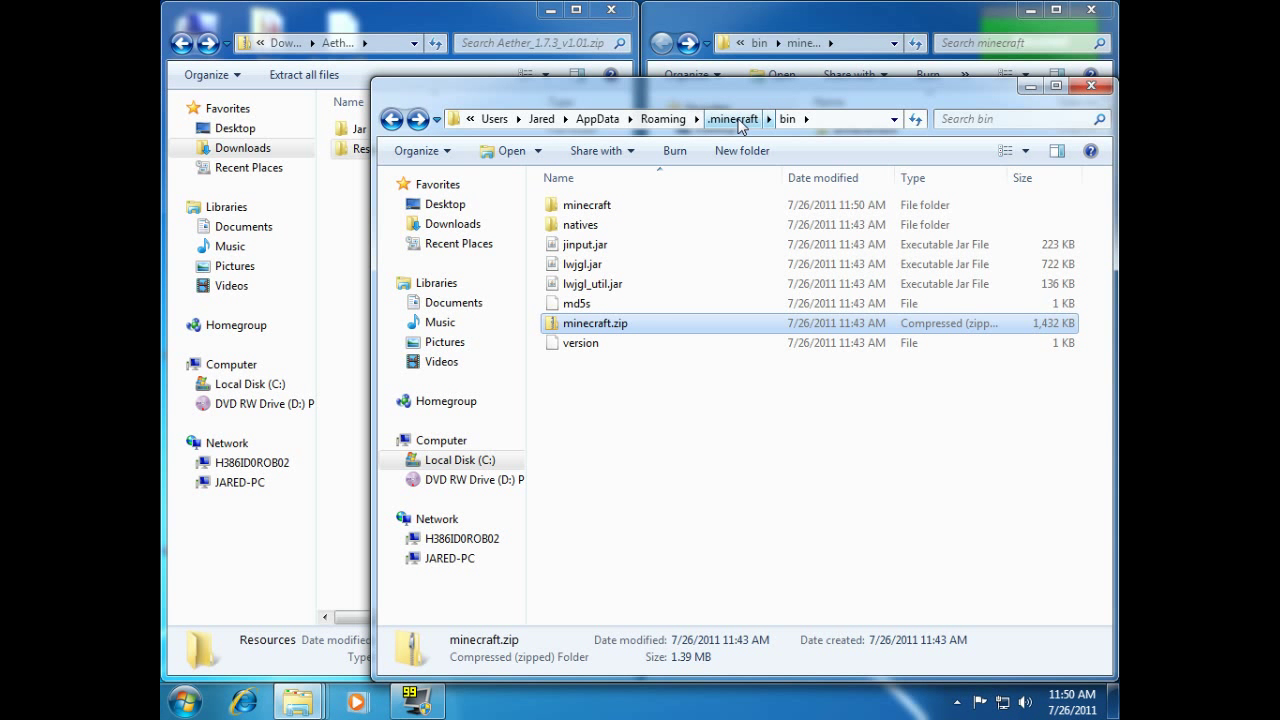
click(392, 121)
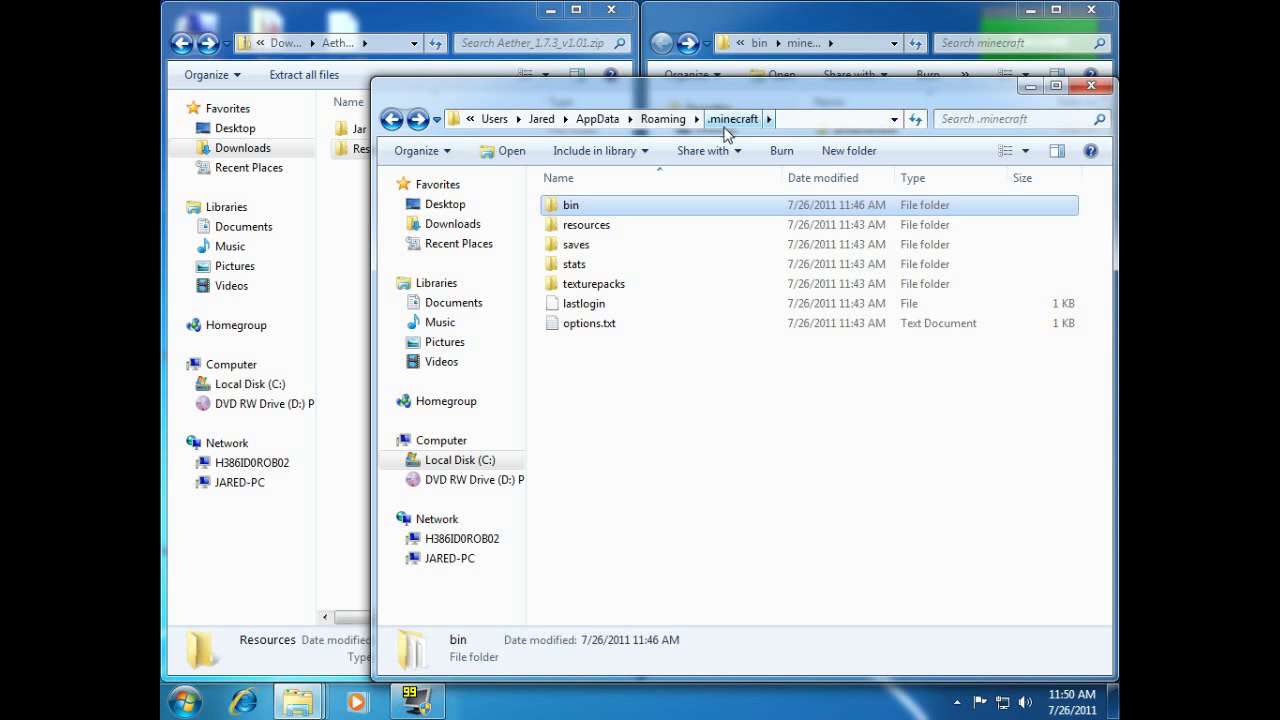
double_click(598, 230)
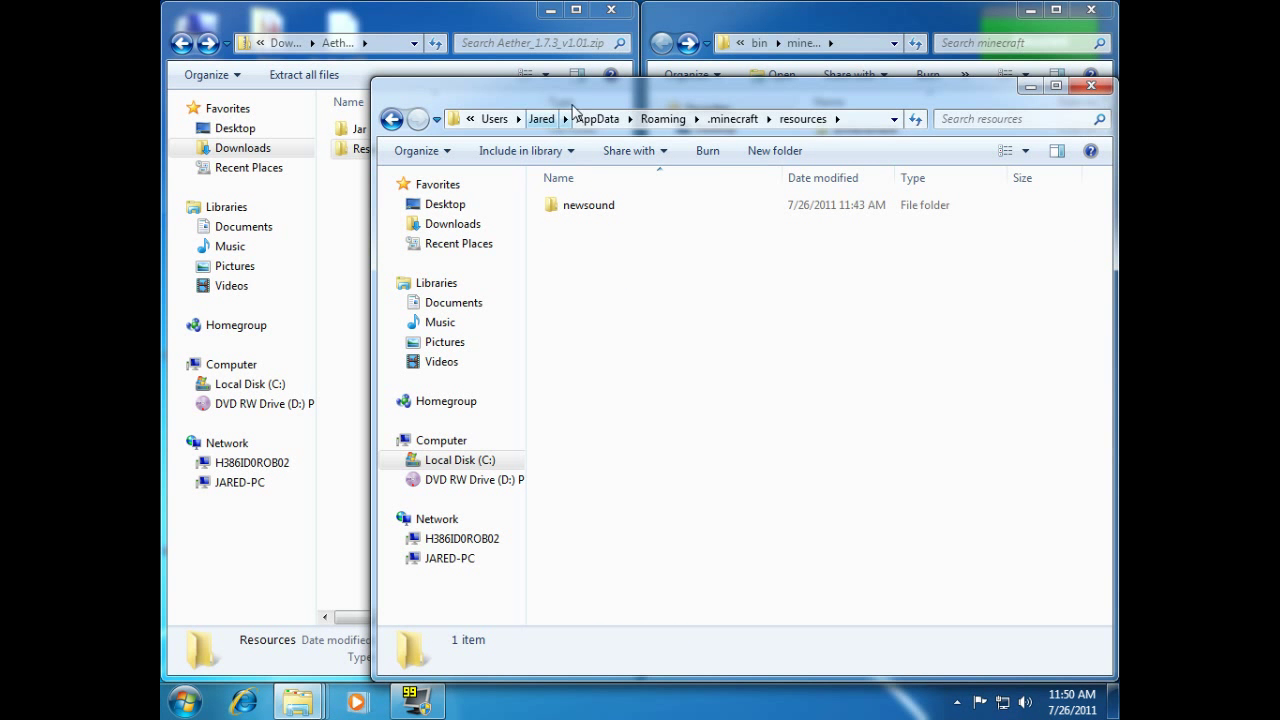
drag(565, 93, 764, 83)
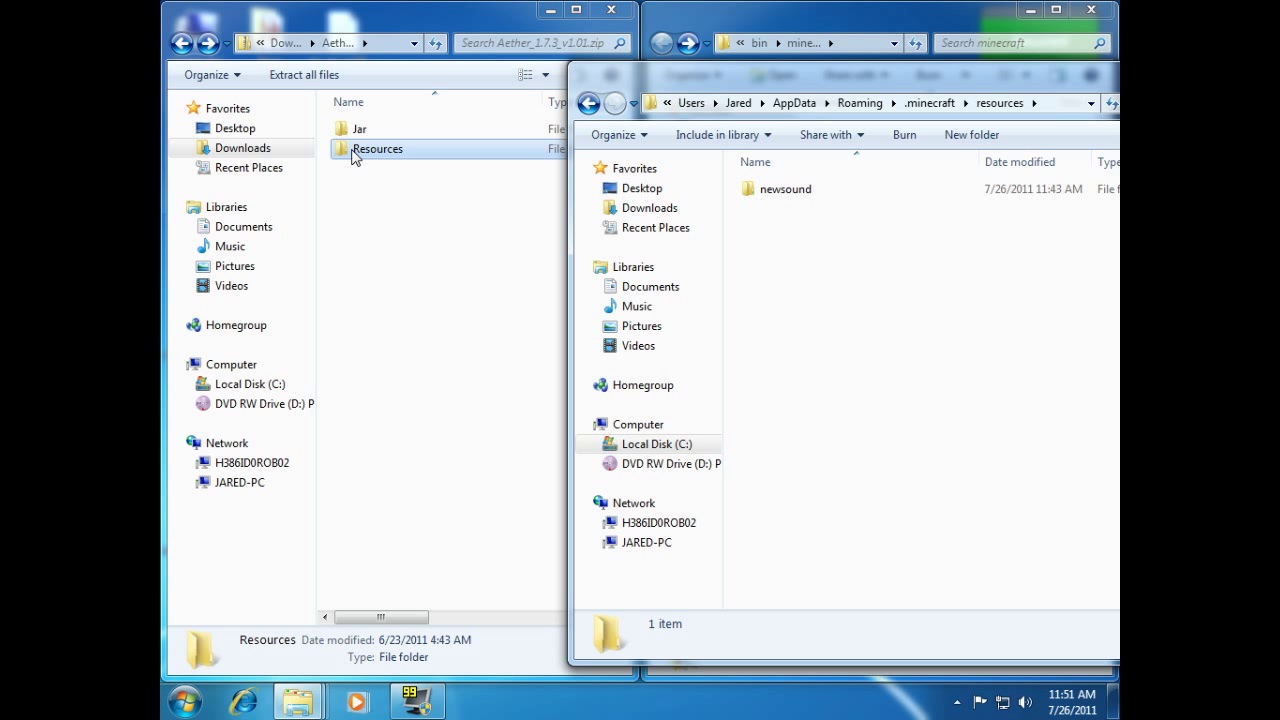
Copy all six folders from Resources\mod in the Aether zip into .minecraft\resources, and close the resources window
double_click(352, 150)
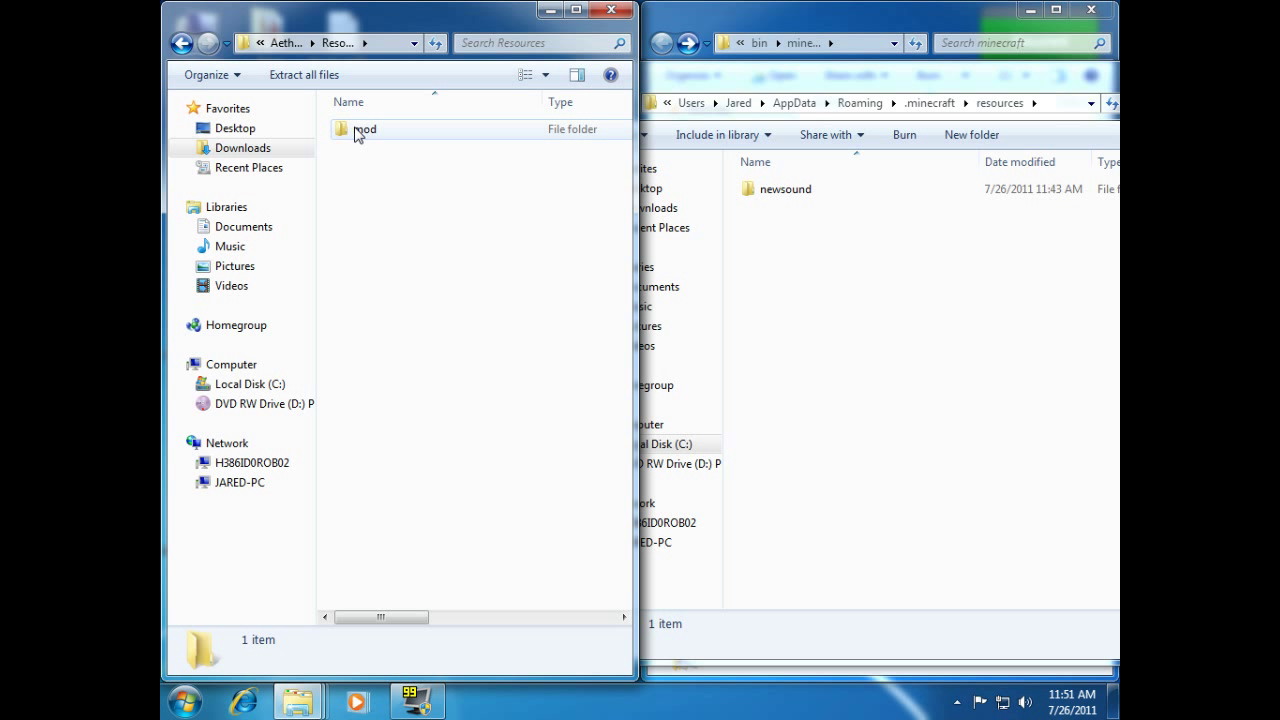
double_click(358, 130)
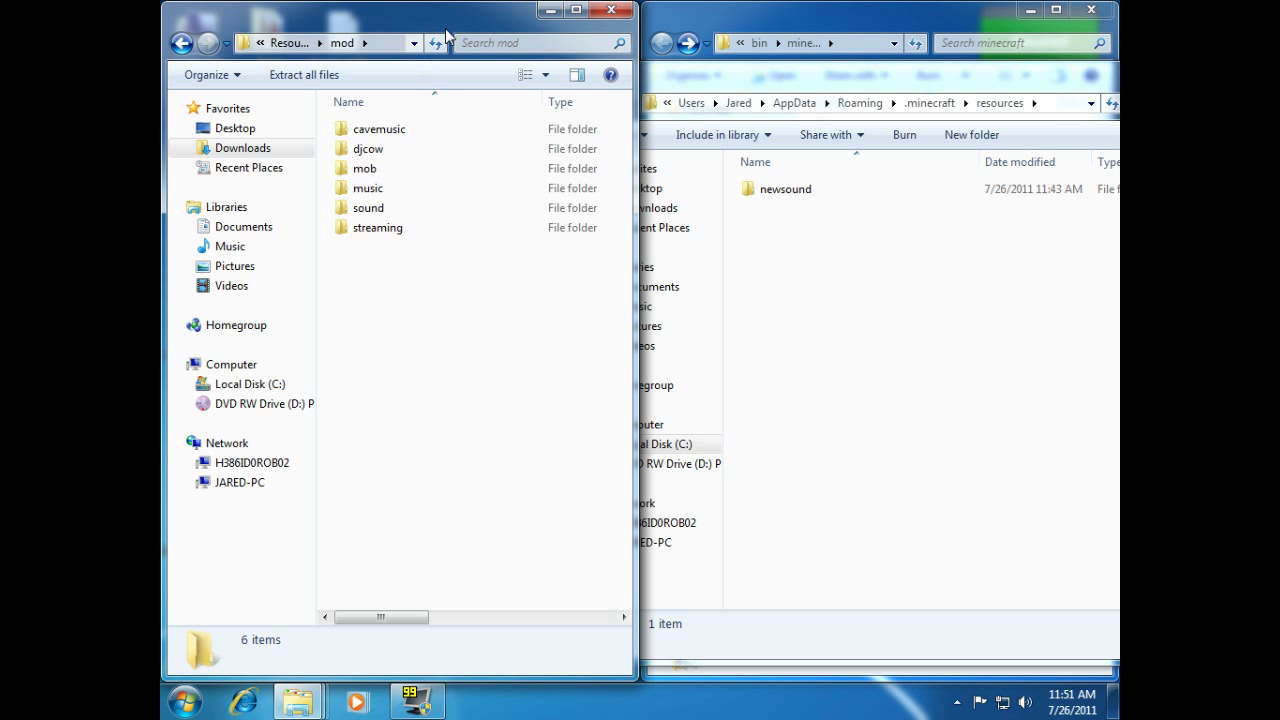
drag(415, 330, 810, 308)
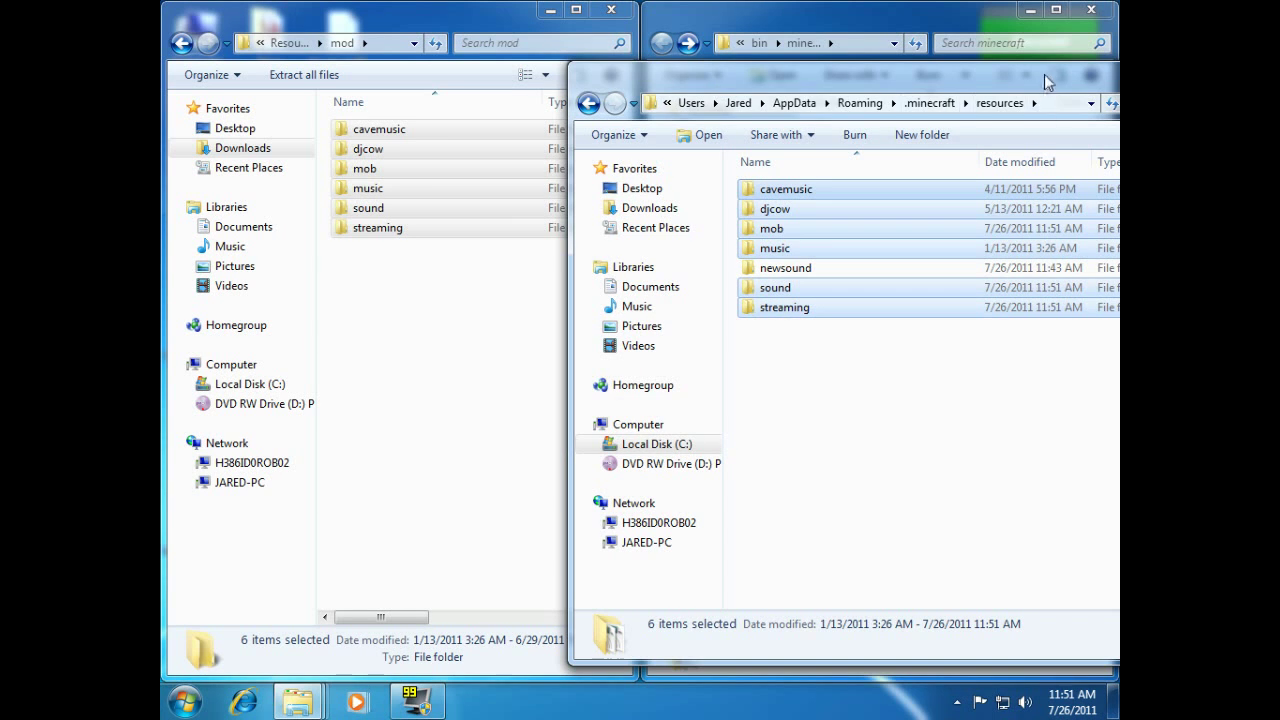
drag(1044, 74, 894, 109)
click(1094, 77)
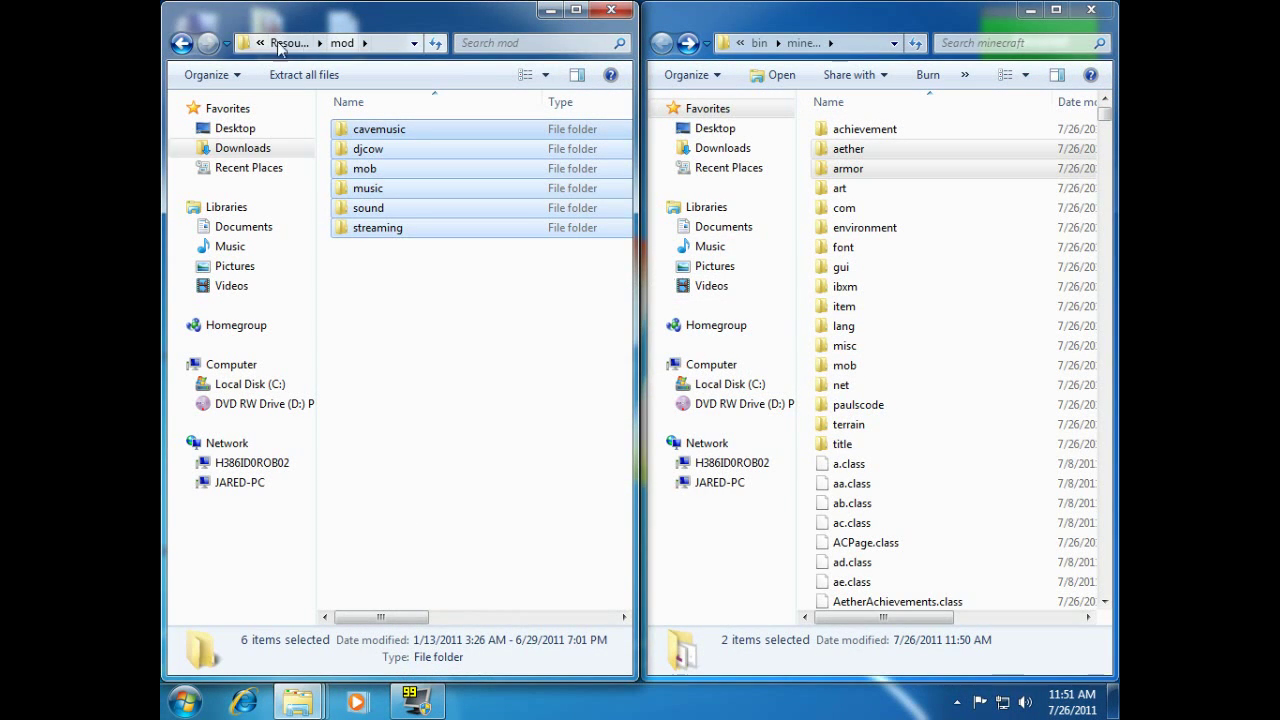
Copy all class files from TooManyItems2011_07_01.zip in Downloads into the minecraft folder, replacing the existing id.class
click(181, 45)
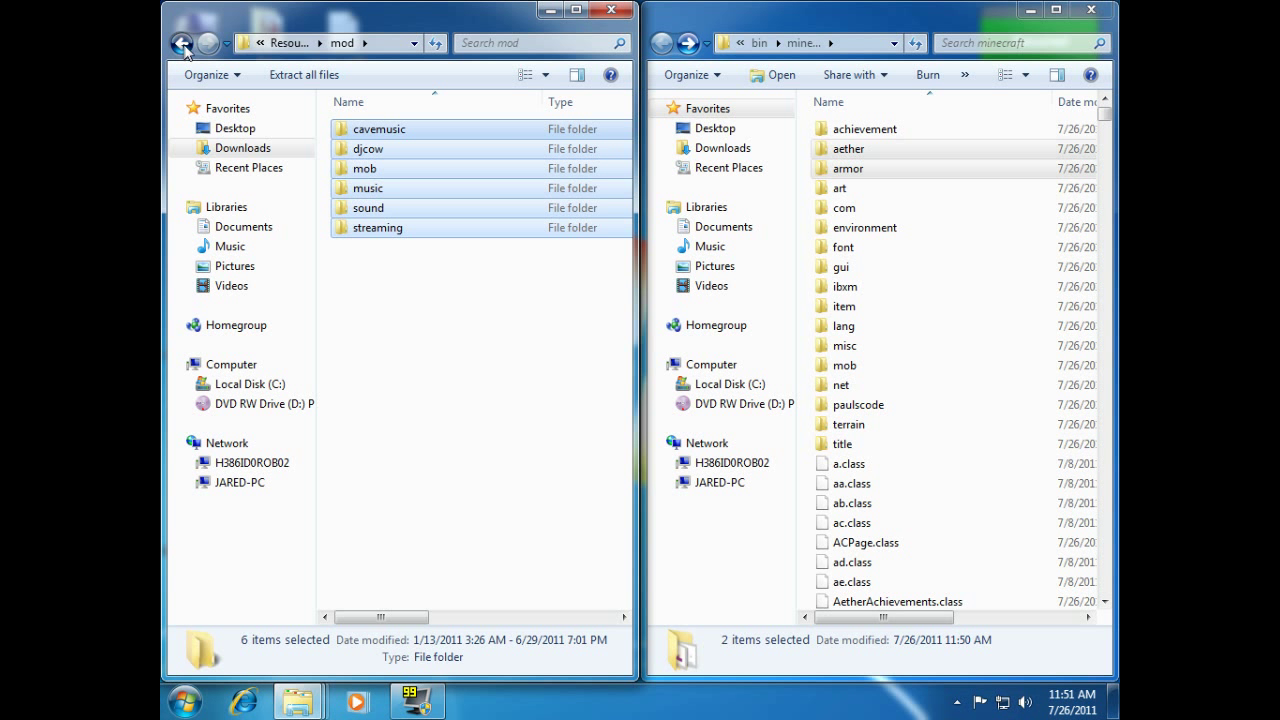
click(181, 44)
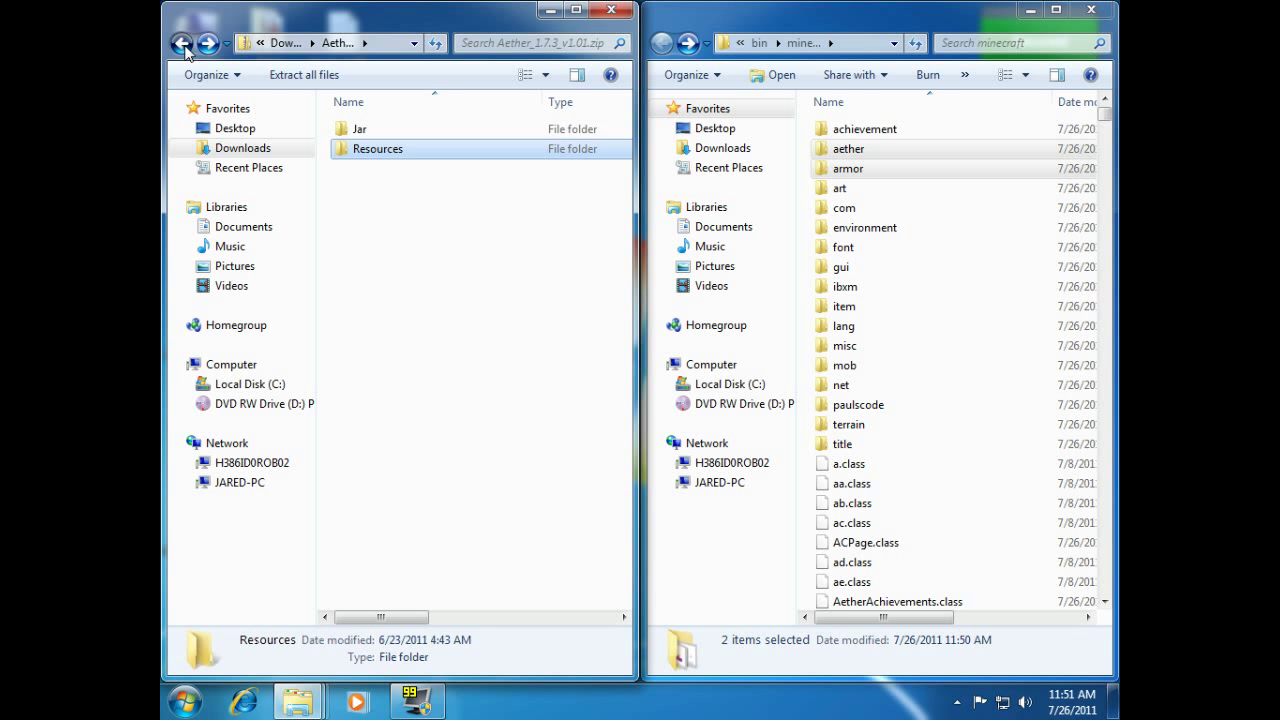
click(181, 44)
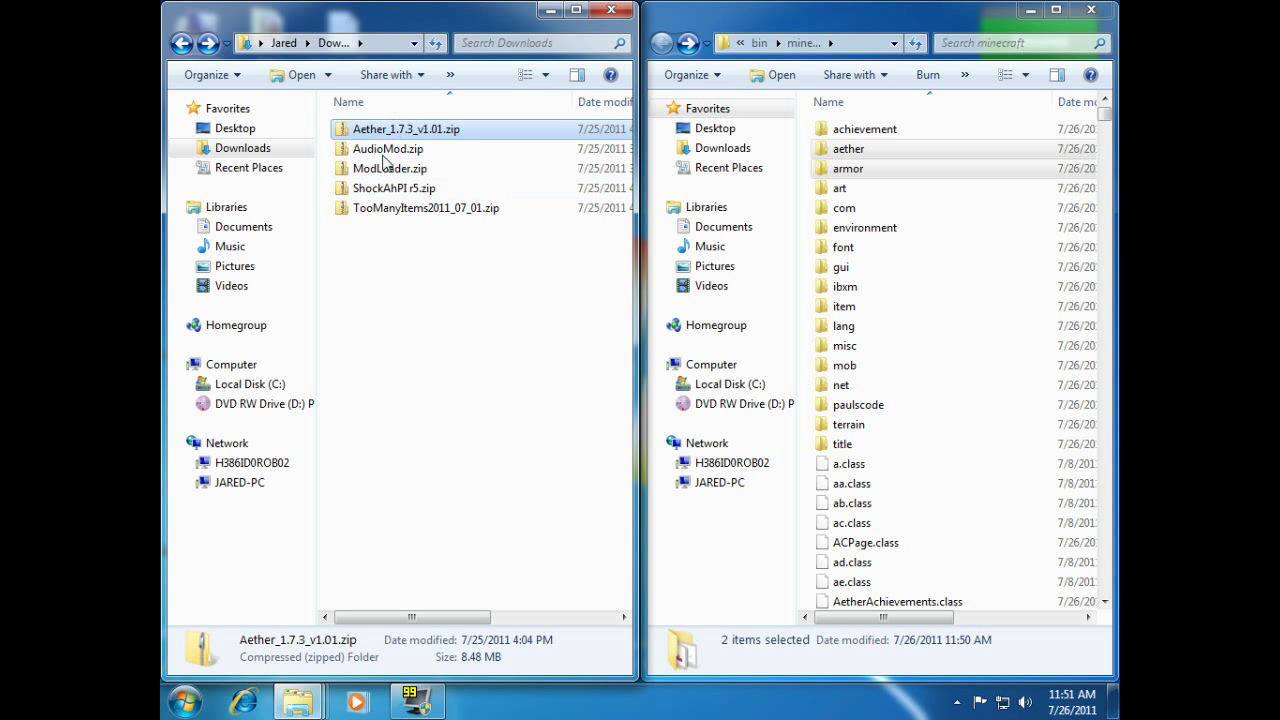
double_click(390, 208)
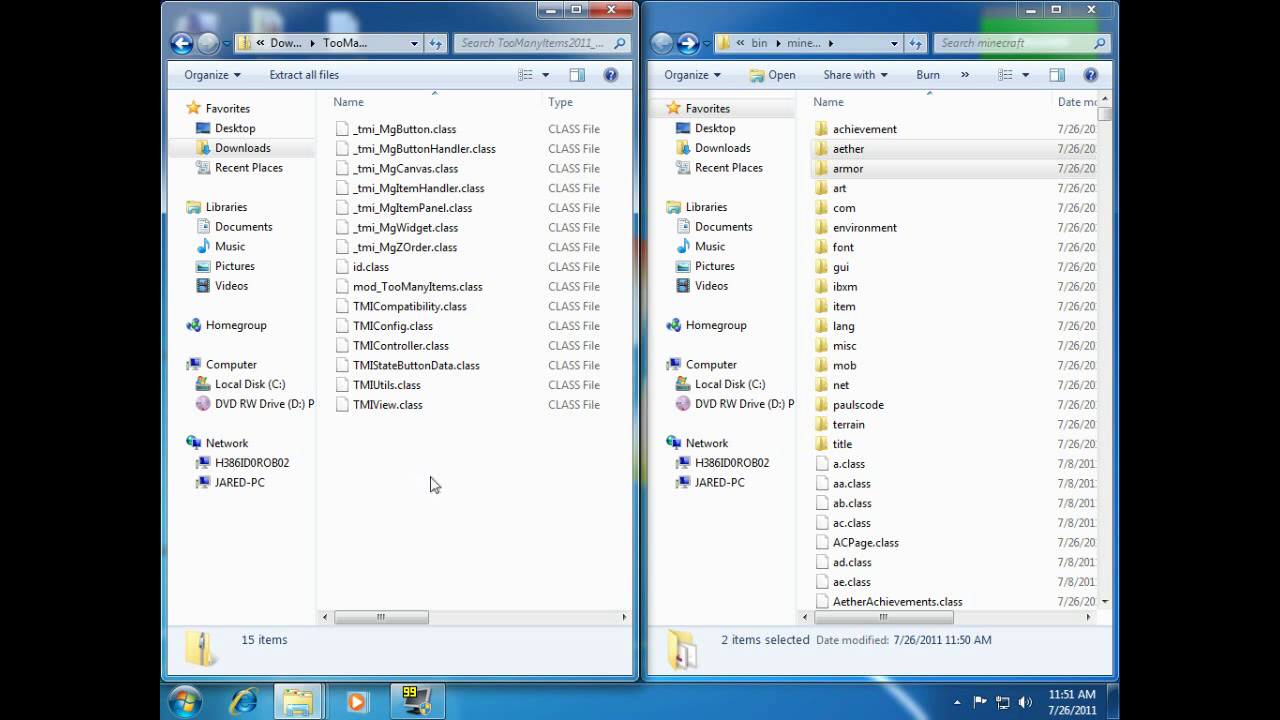
drag(448, 457, 840, 510)
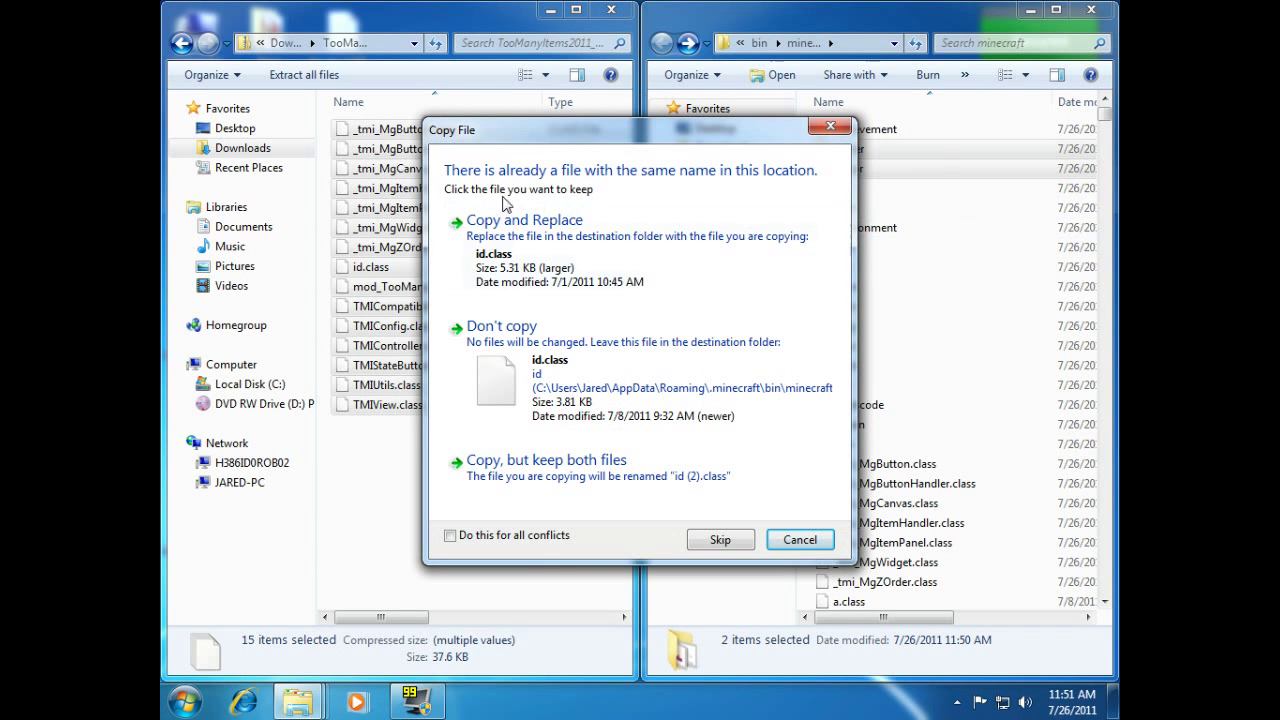
click(528, 262)
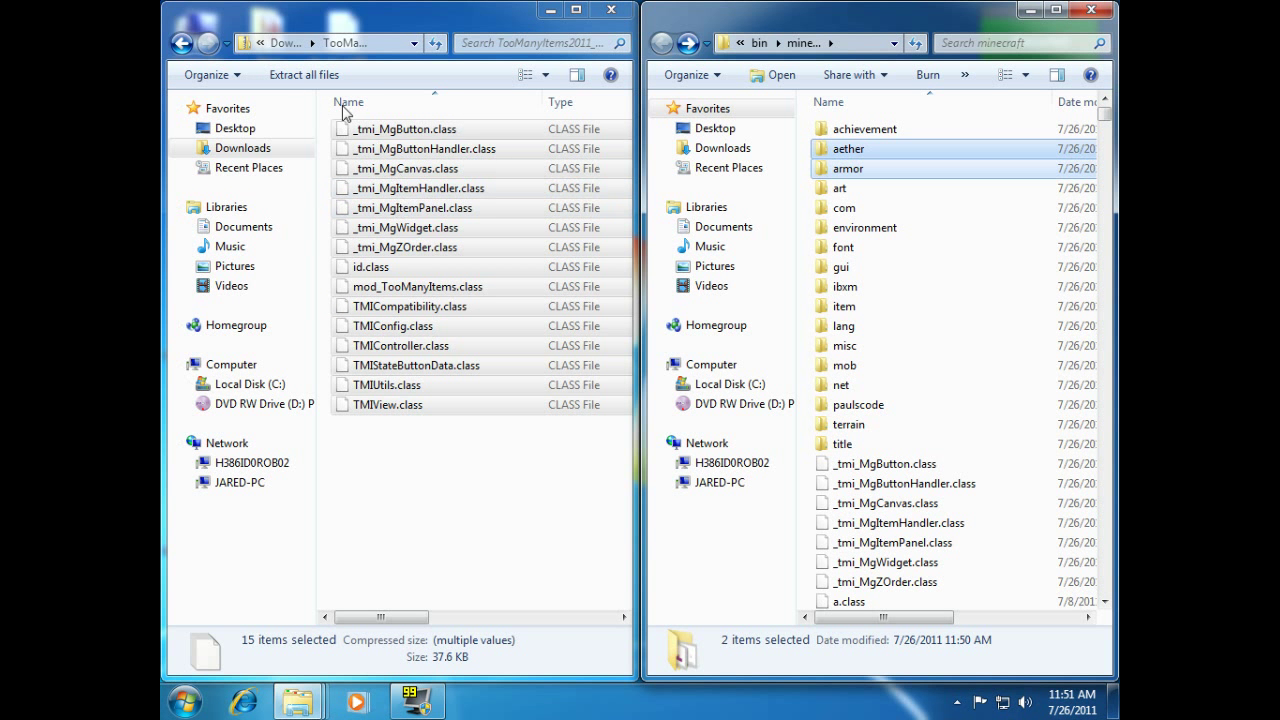
Review the contents of TooManyItems2011_07_01.zip once more, return to Downloads and close that window
click(176, 40)
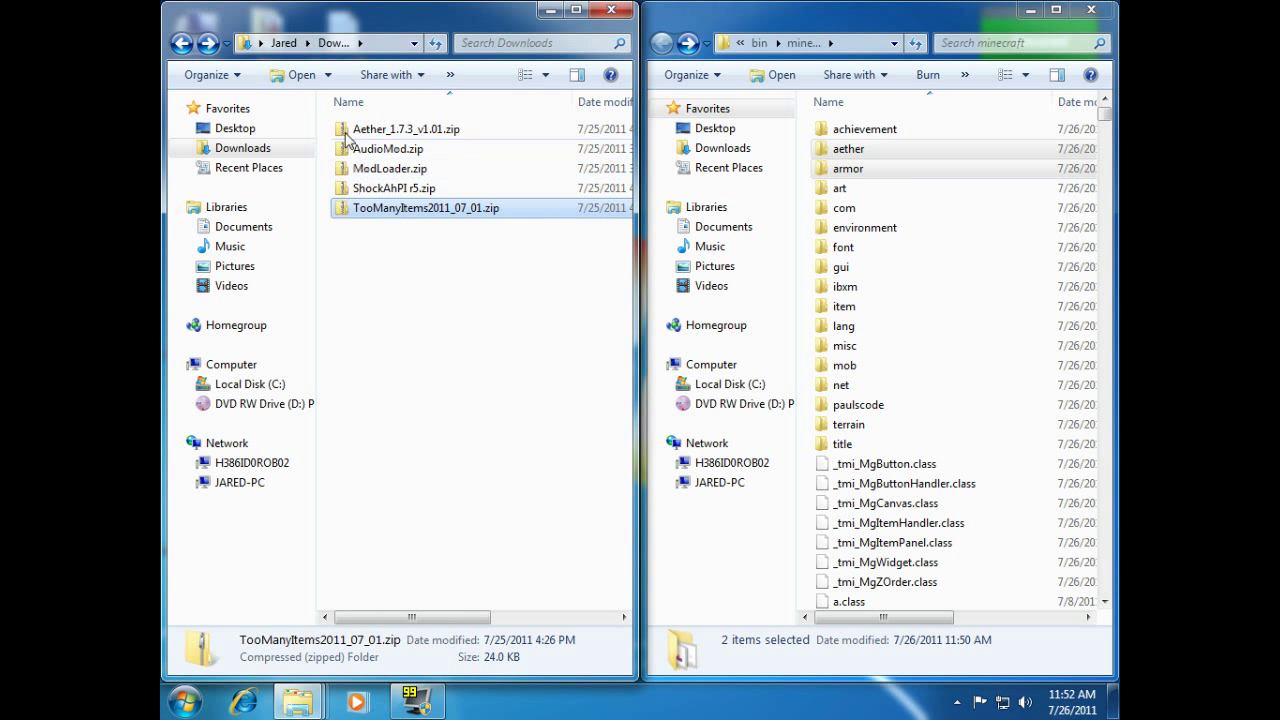
double_click(382, 212)
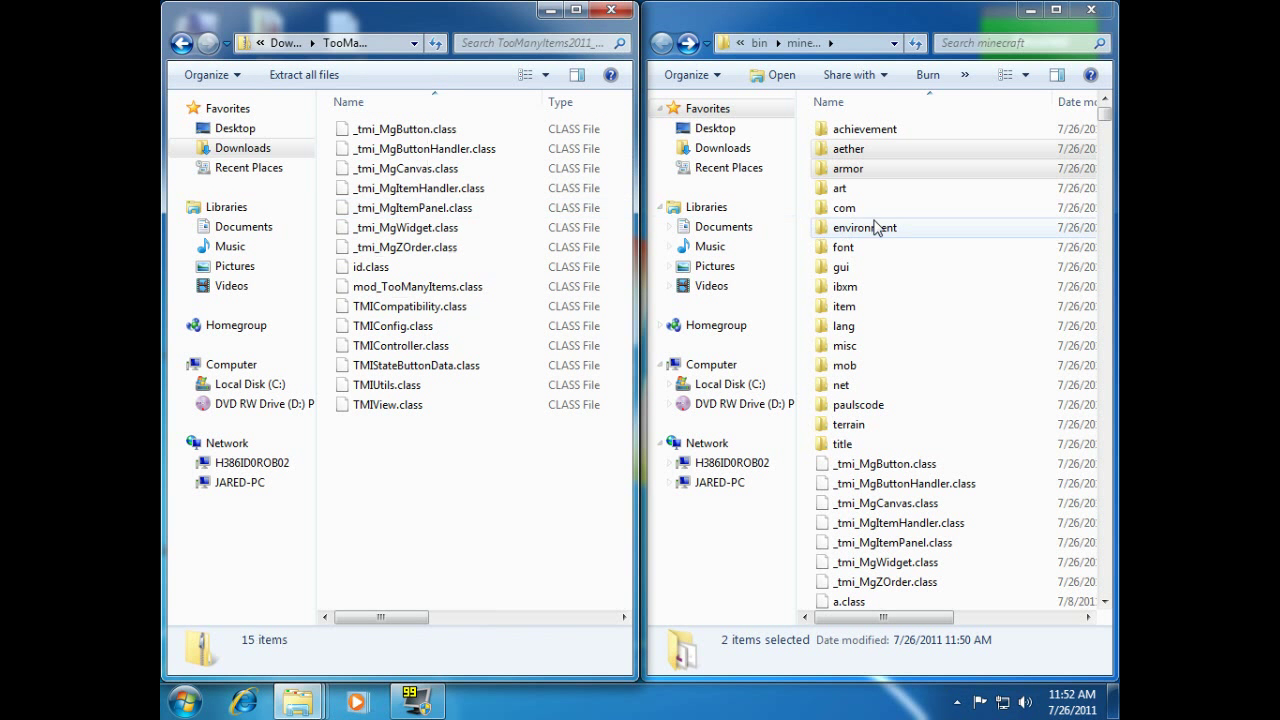
click(182, 44)
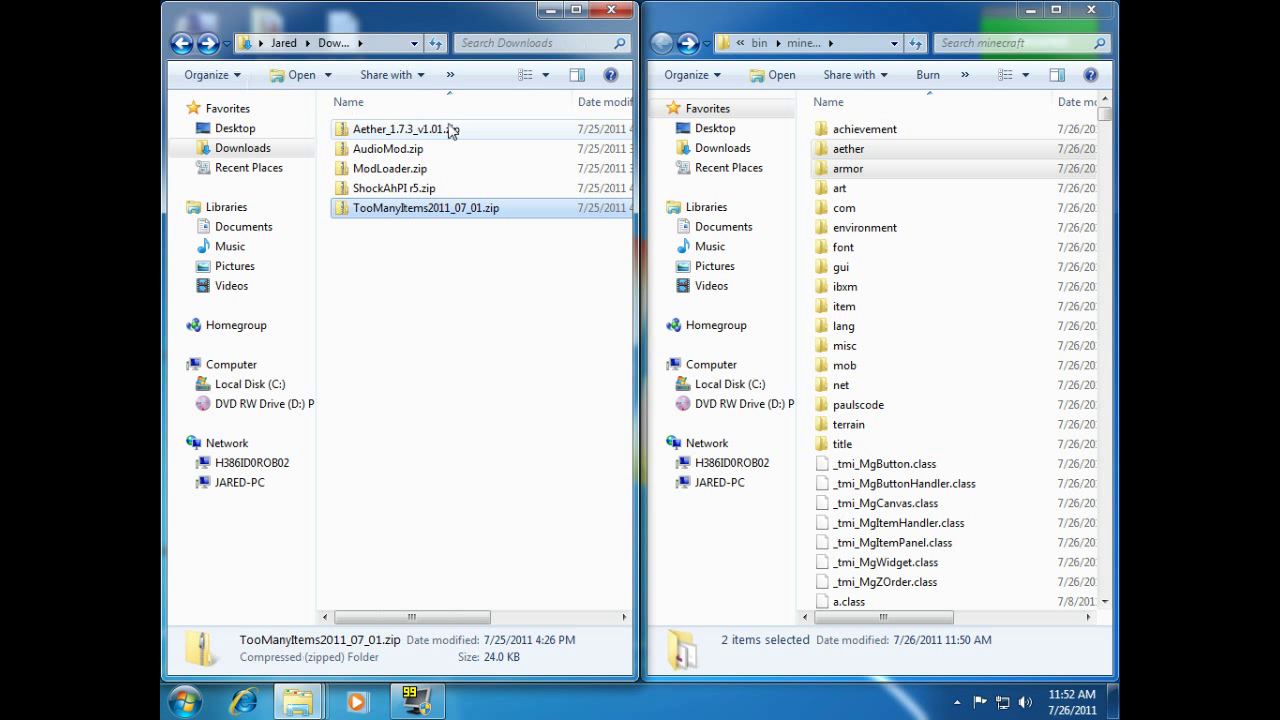
click(626, 11)
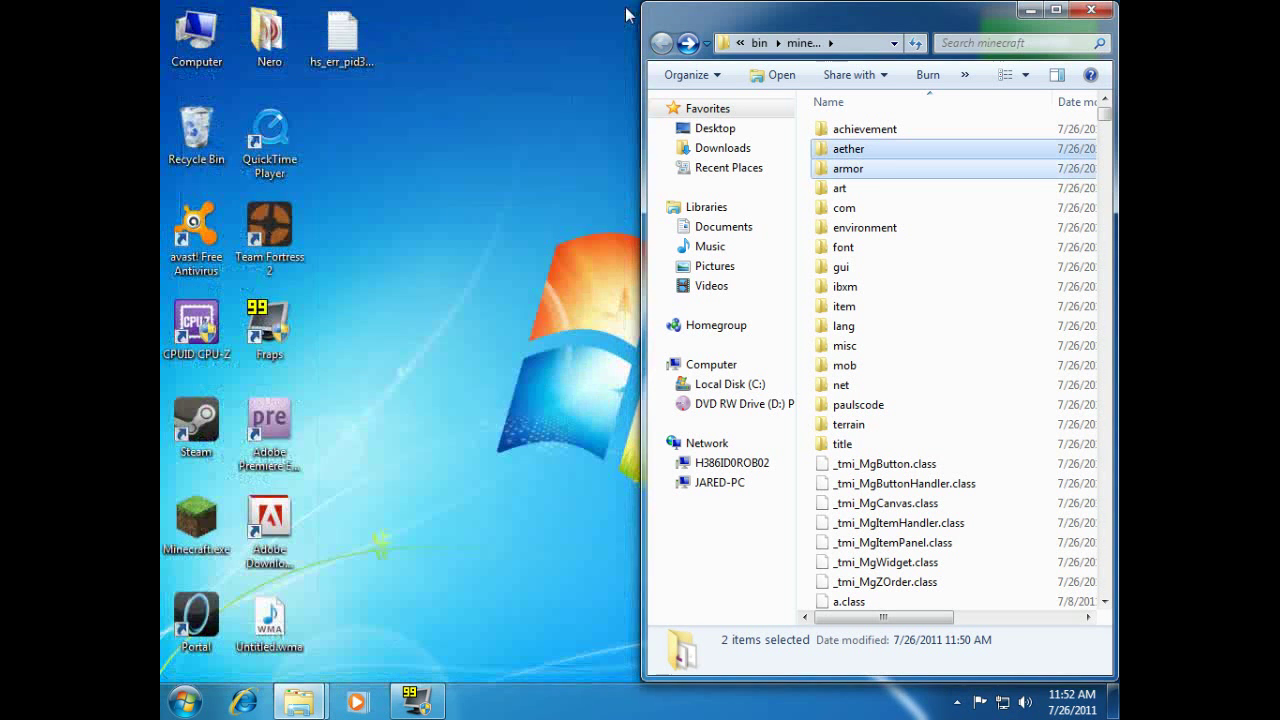
Switch to the .minecraft resources folder window
mouse_move(313, 706)
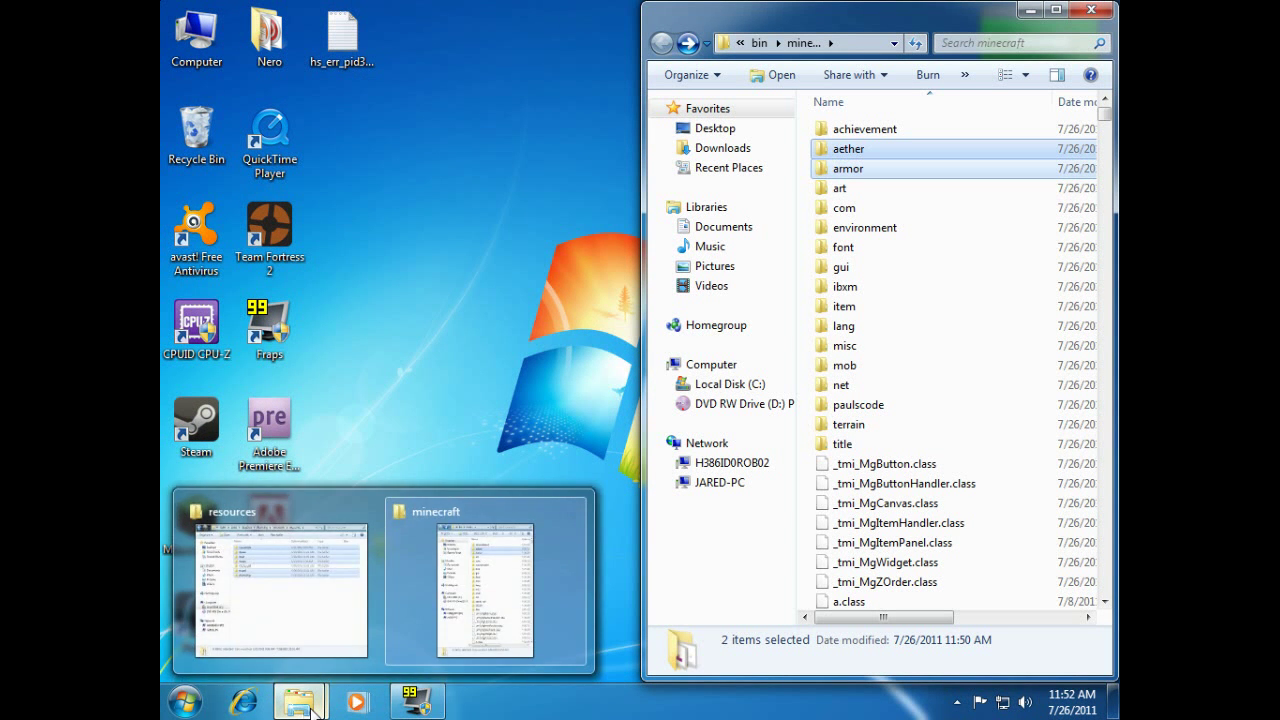
mouse_move(295, 608)
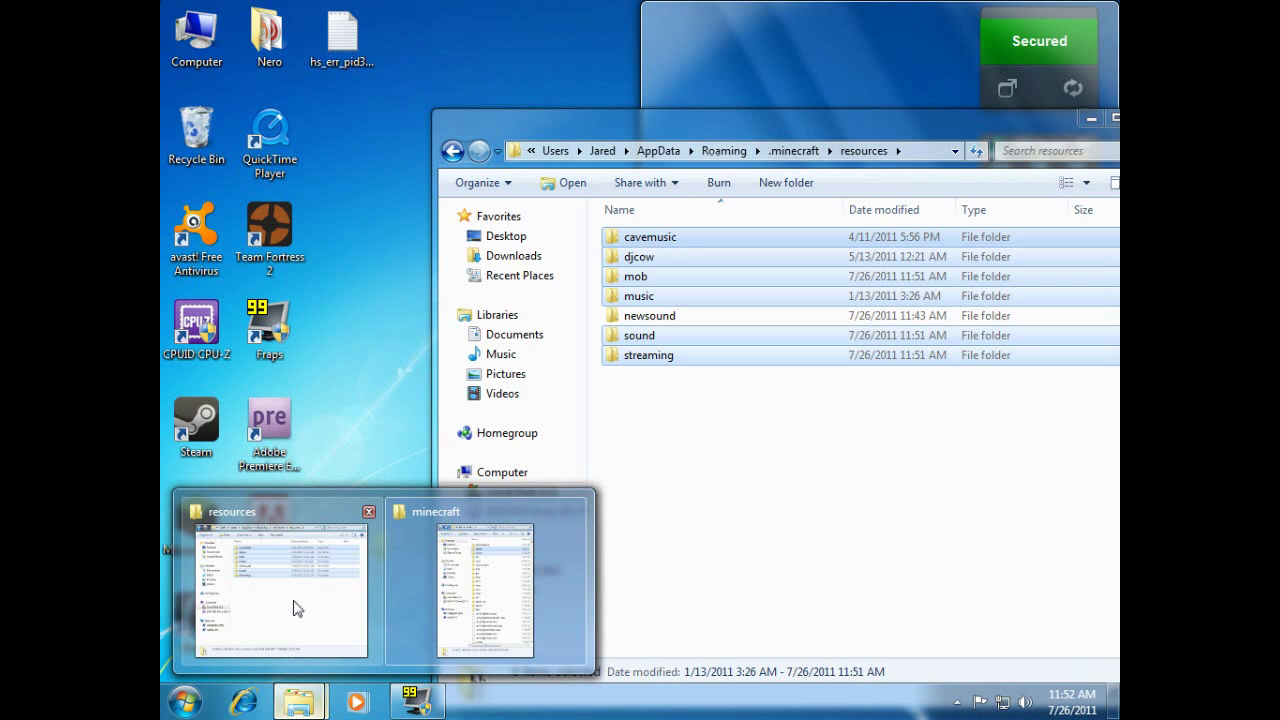